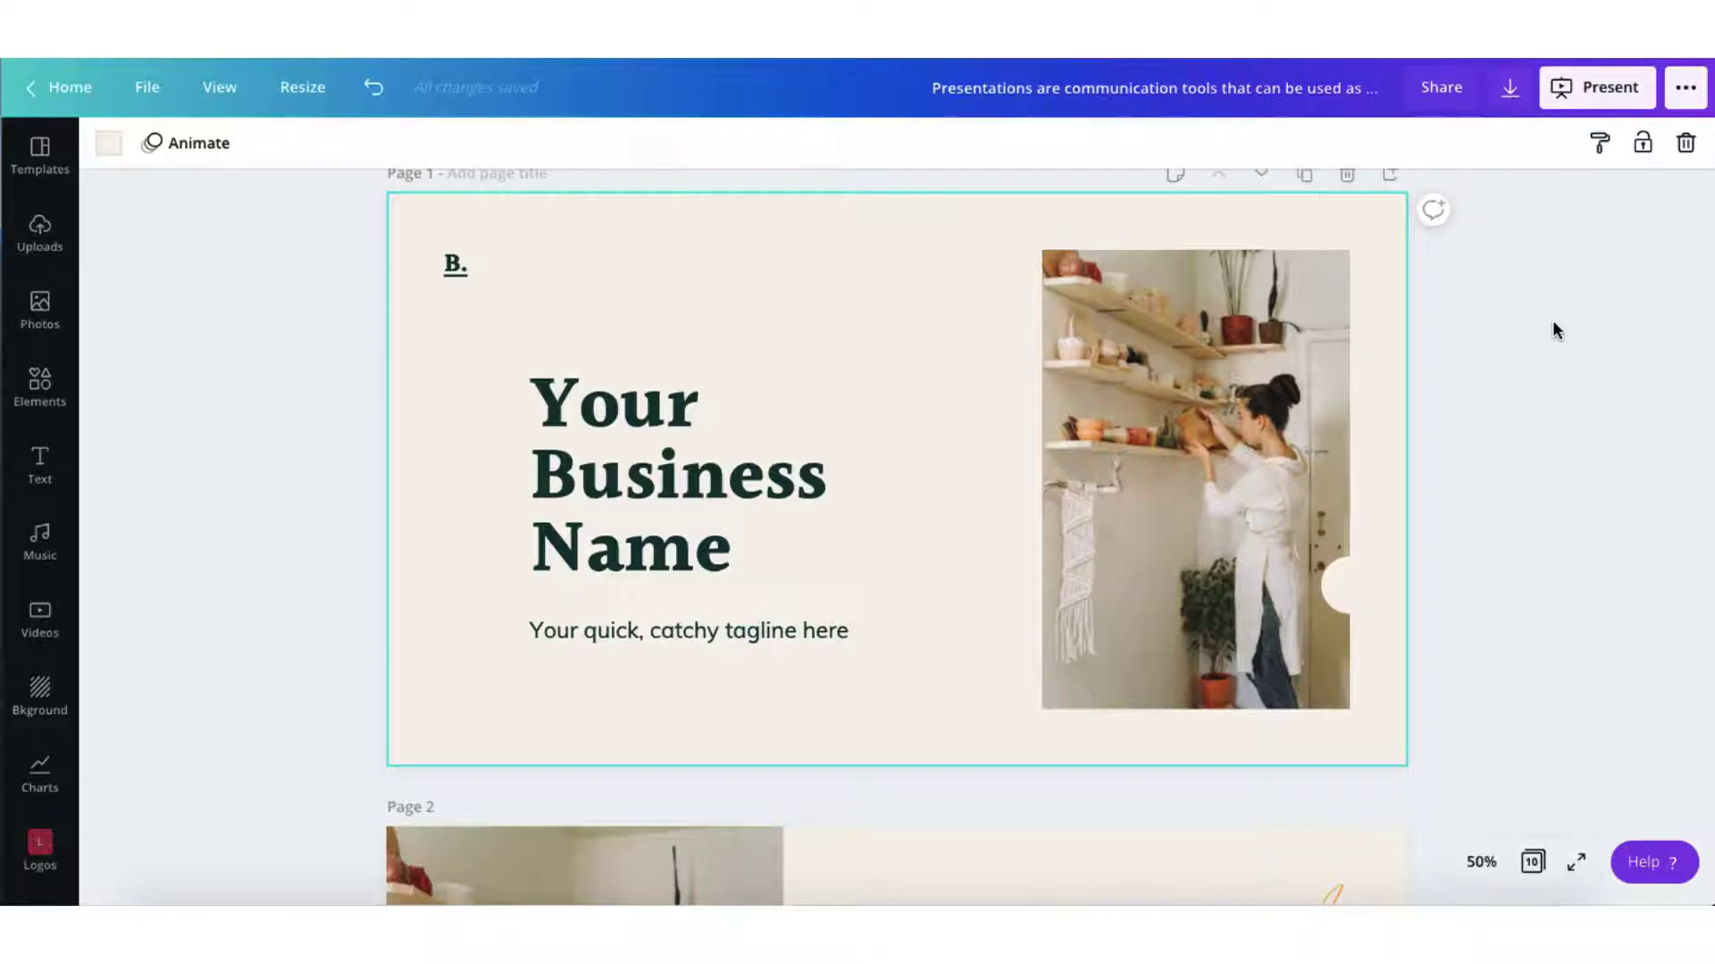
Scroll through pages 2–4 to review the presentation slides.
{"action": "scroll", "coordinate": [1554, 329], "scroll_direction": "down", "scroll_amount": 3}
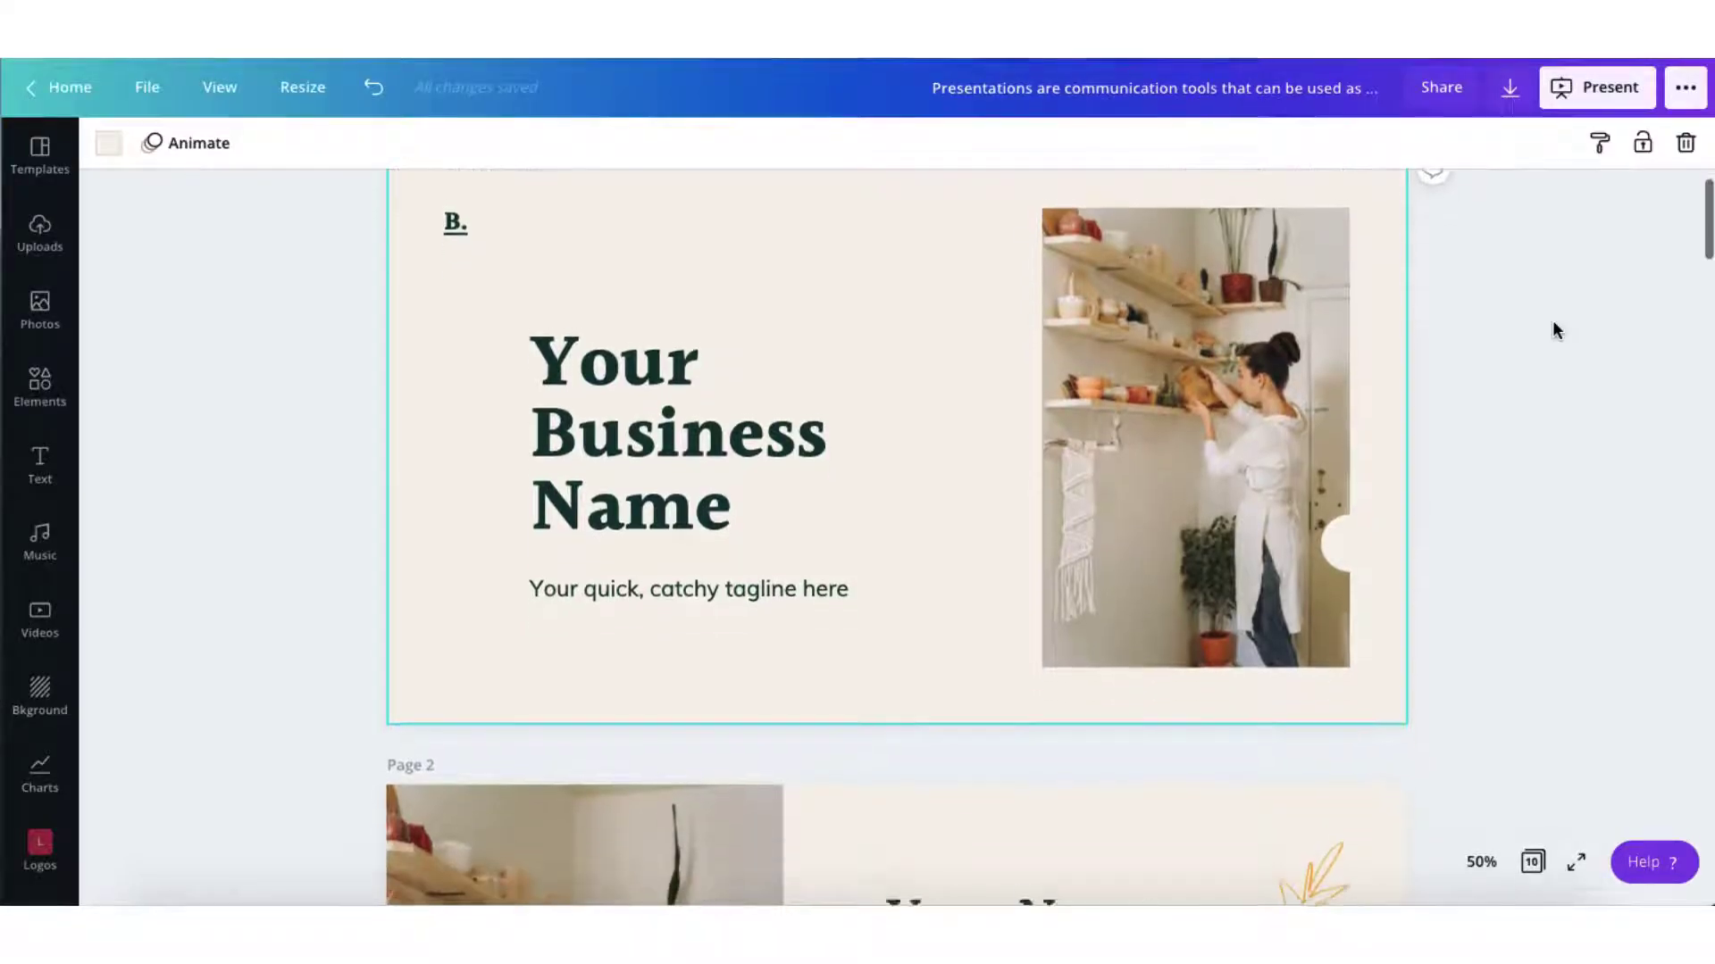
{"action": "scroll", "coordinate": [1554, 330], "scroll_direction": "down", "scroll_amount": 8}
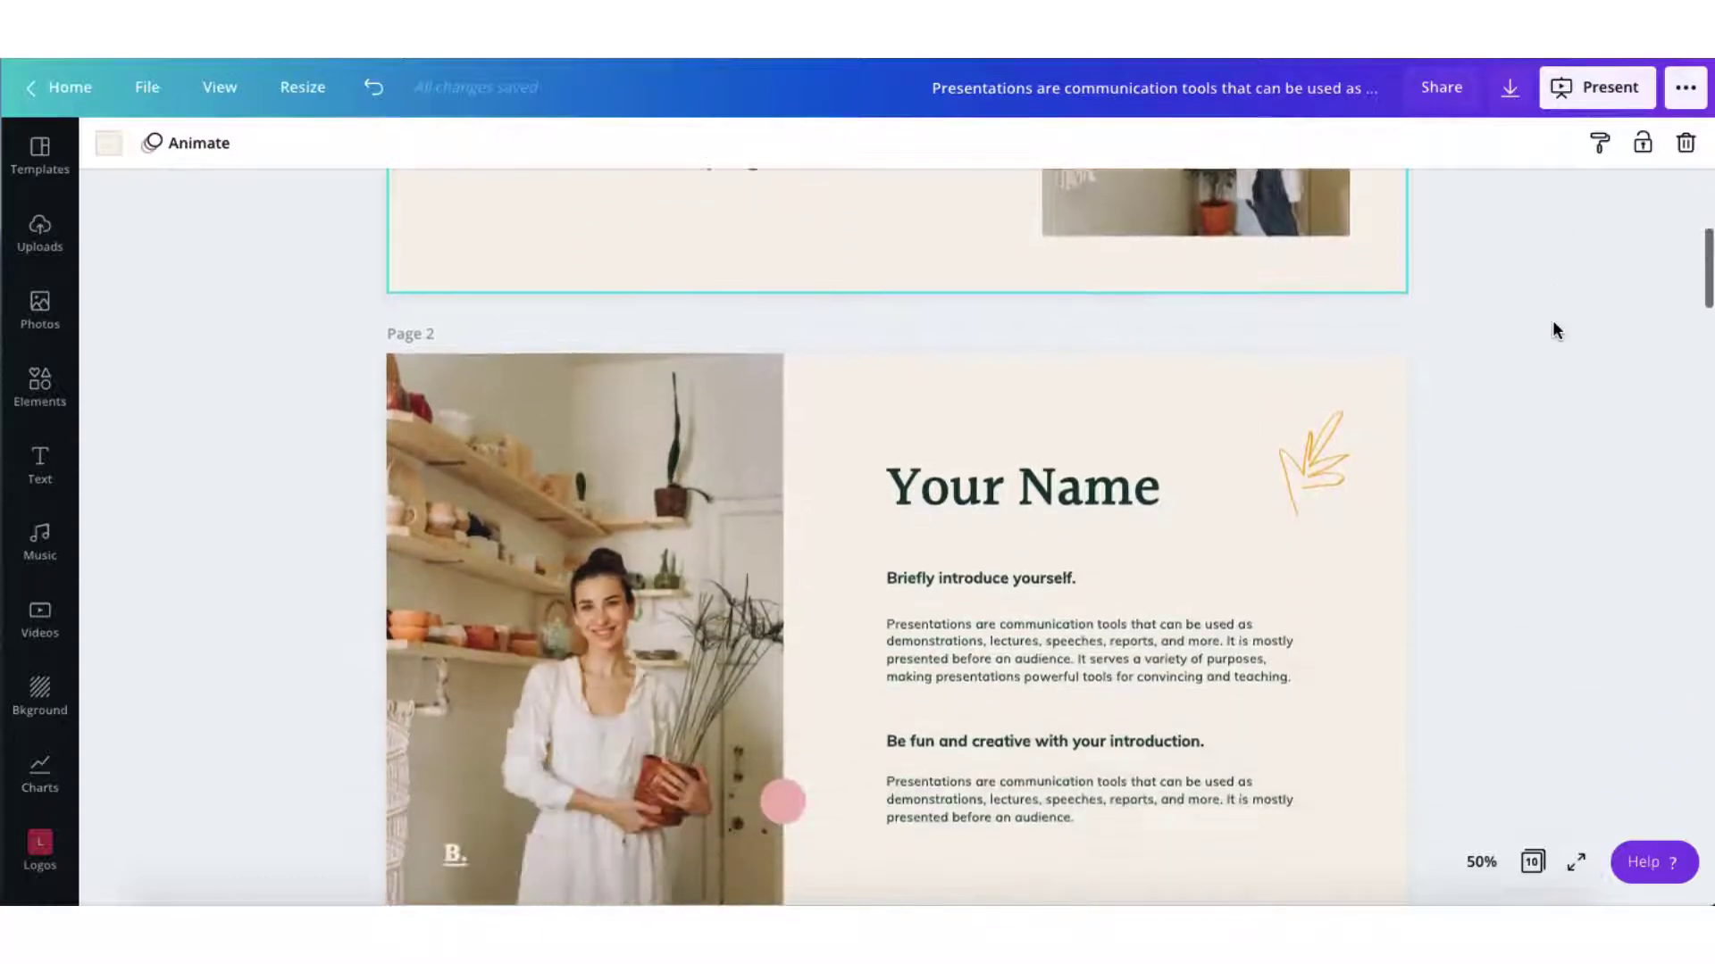
{"action": "scroll", "coordinate": [1554, 330], "scroll_direction": "down", "scroll_amount": 8}
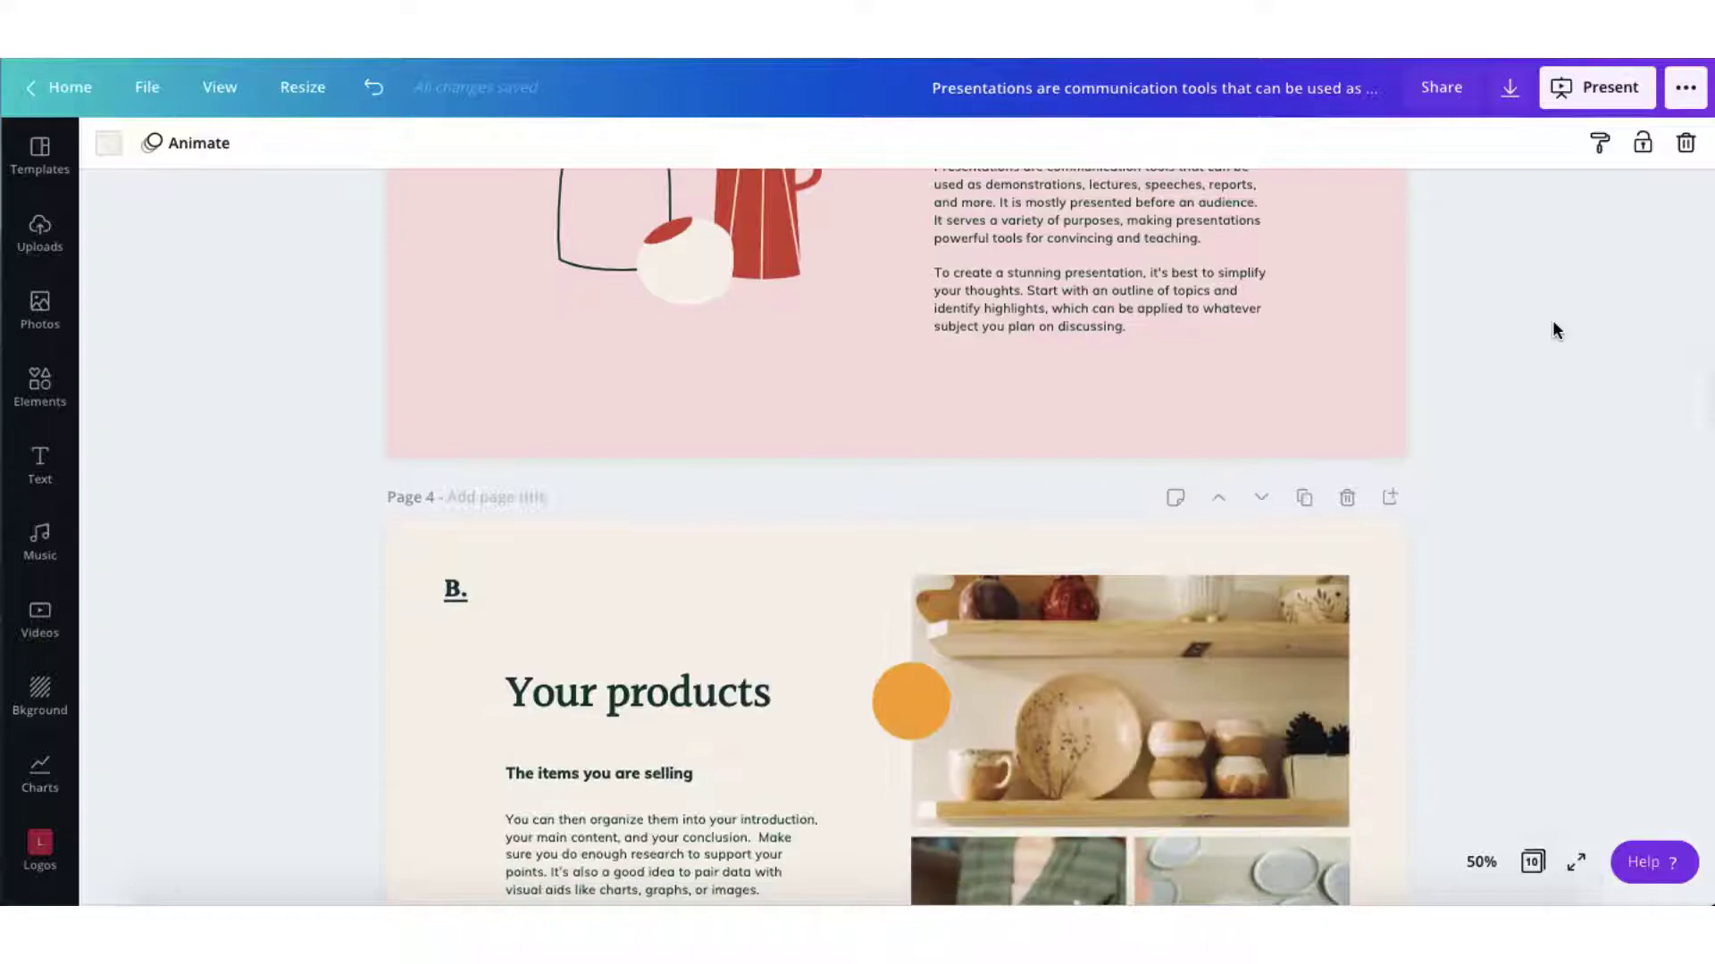
{"action": "scroll", "coordinate": [1545, 321], "scroll_direction": "down", "scroll_amount": 3}
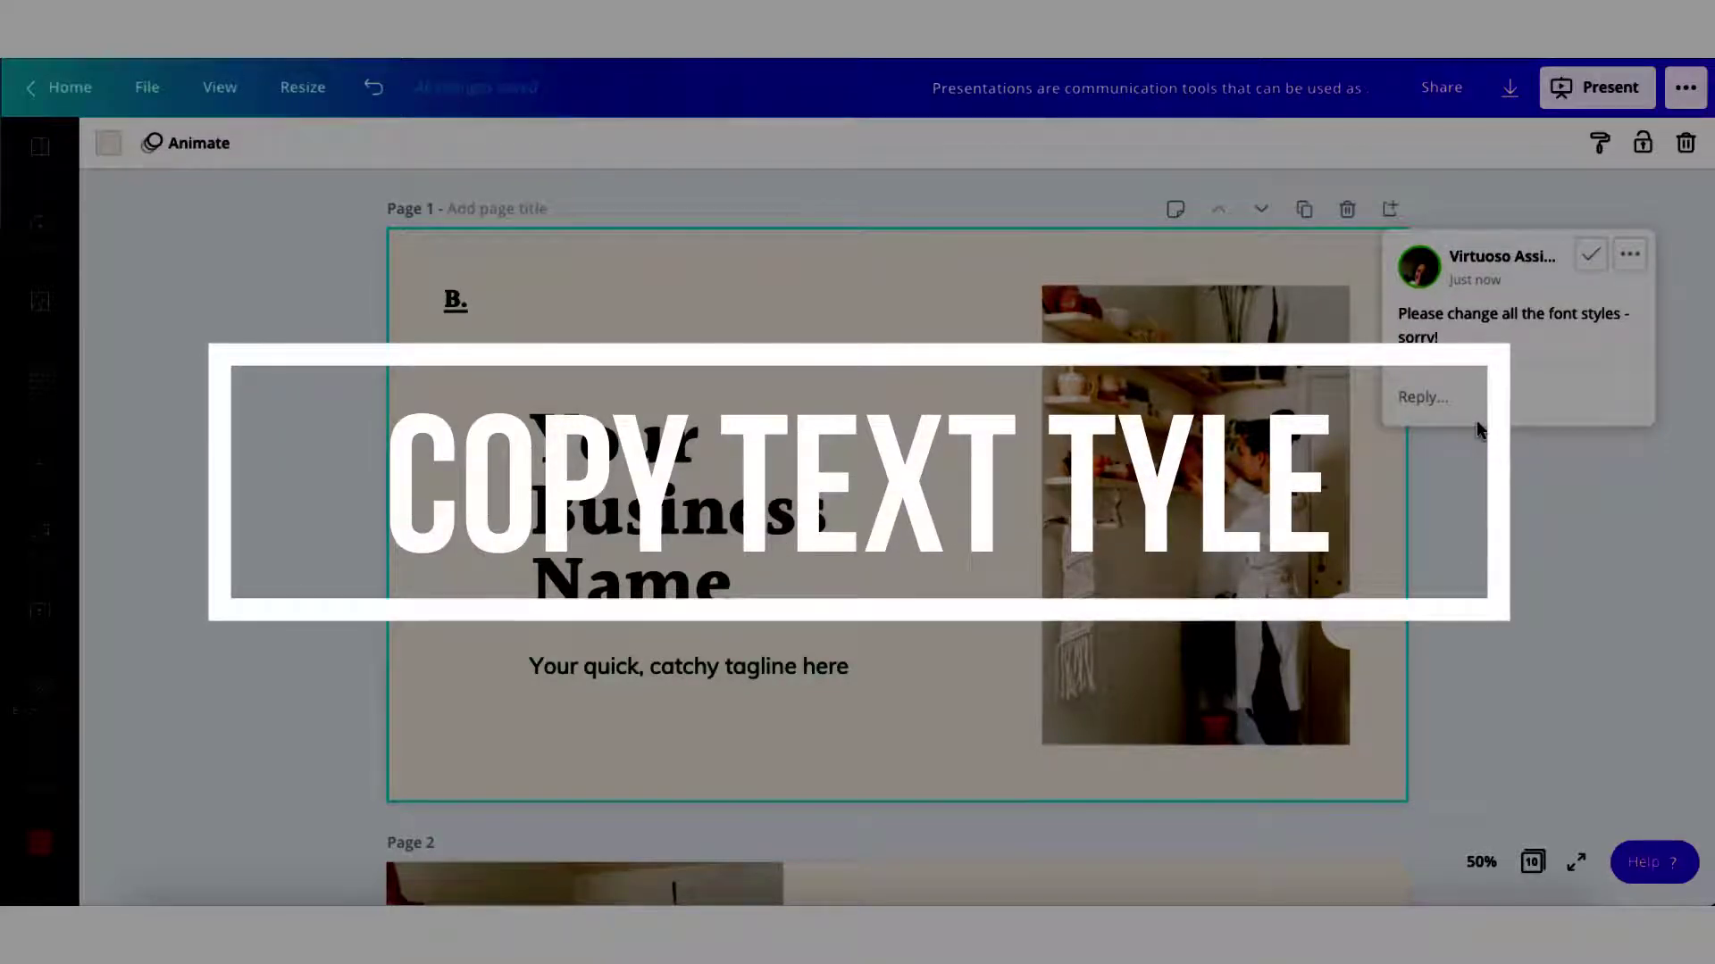
Close the font-style comment and select the Your Name slide's text group.
{"action": "left_click", "coordinate": [1478, 430]}
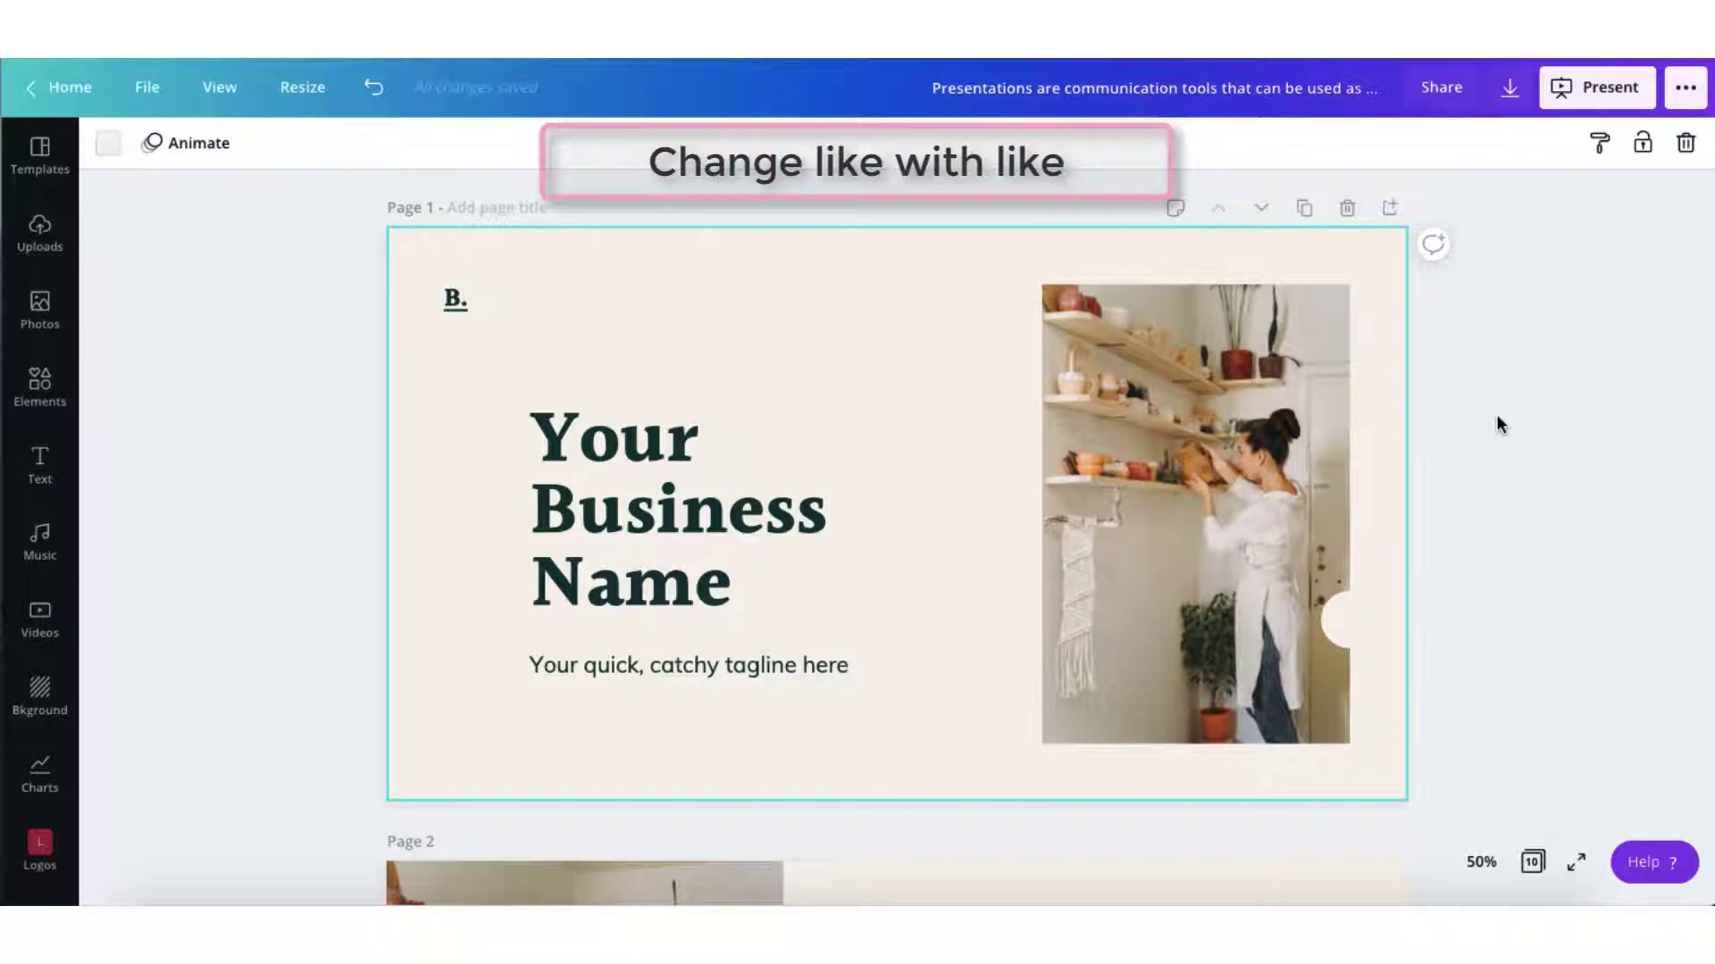
{"action": "scroll", "coordinate": [1496, 415], "scroll_direction": "down", "scroll_amount": 2}
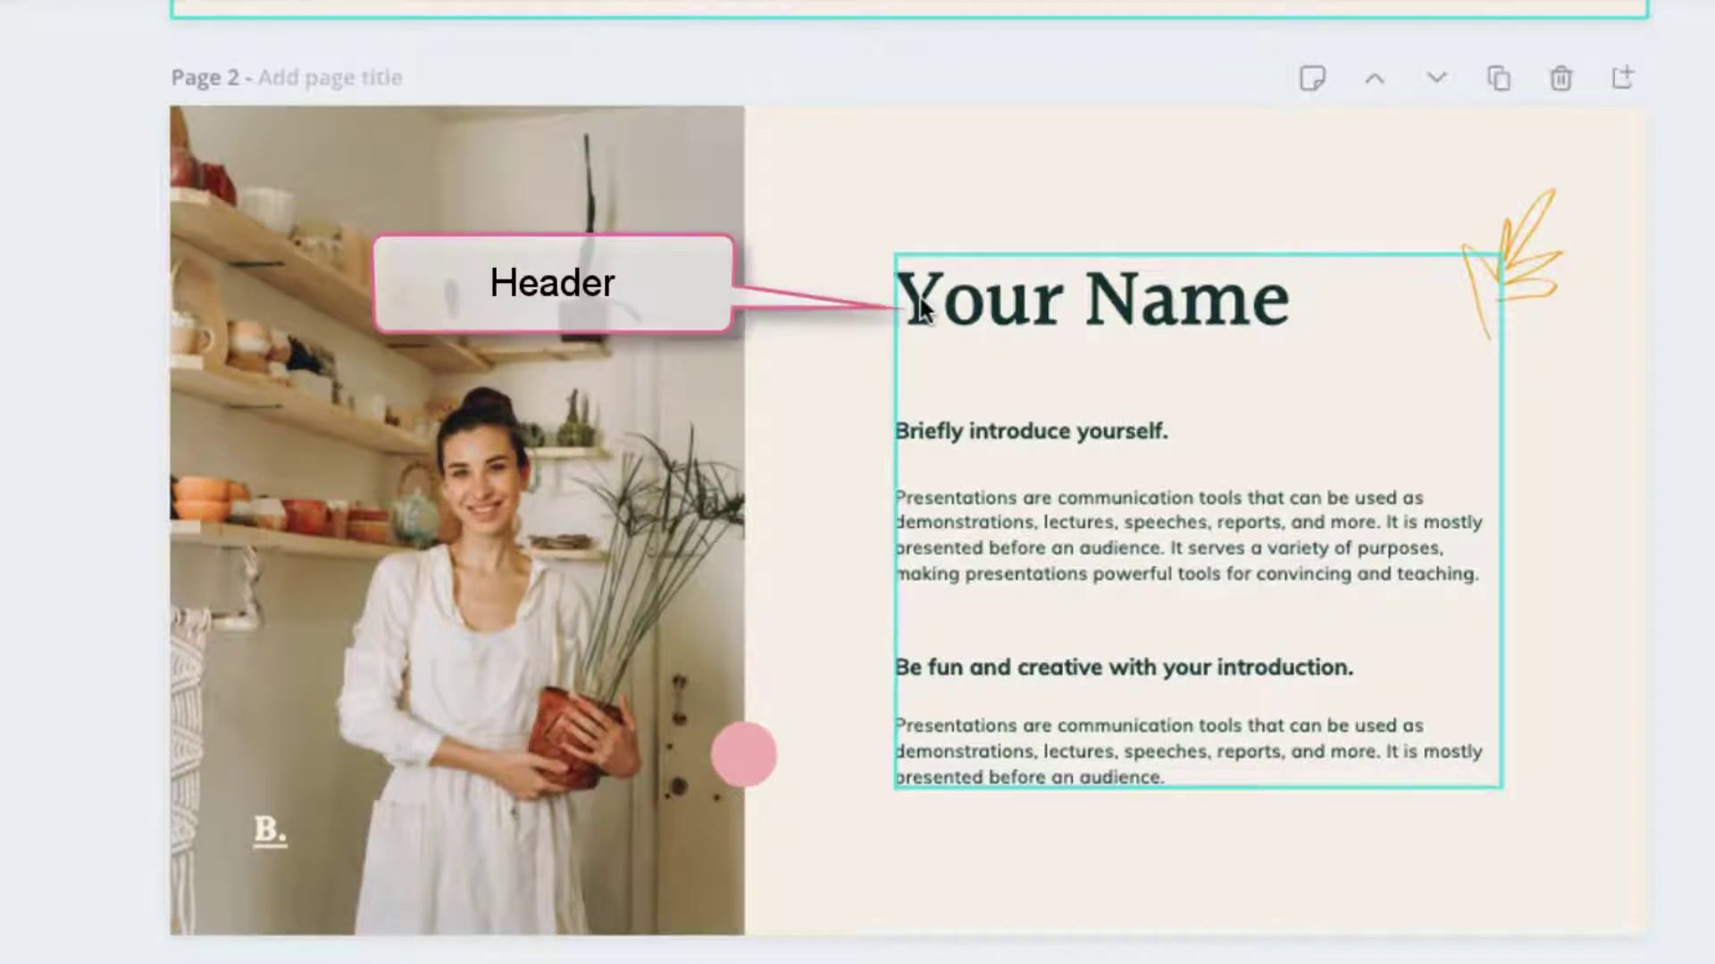
{"action": "left_click", "coordinate": [982, 310]}
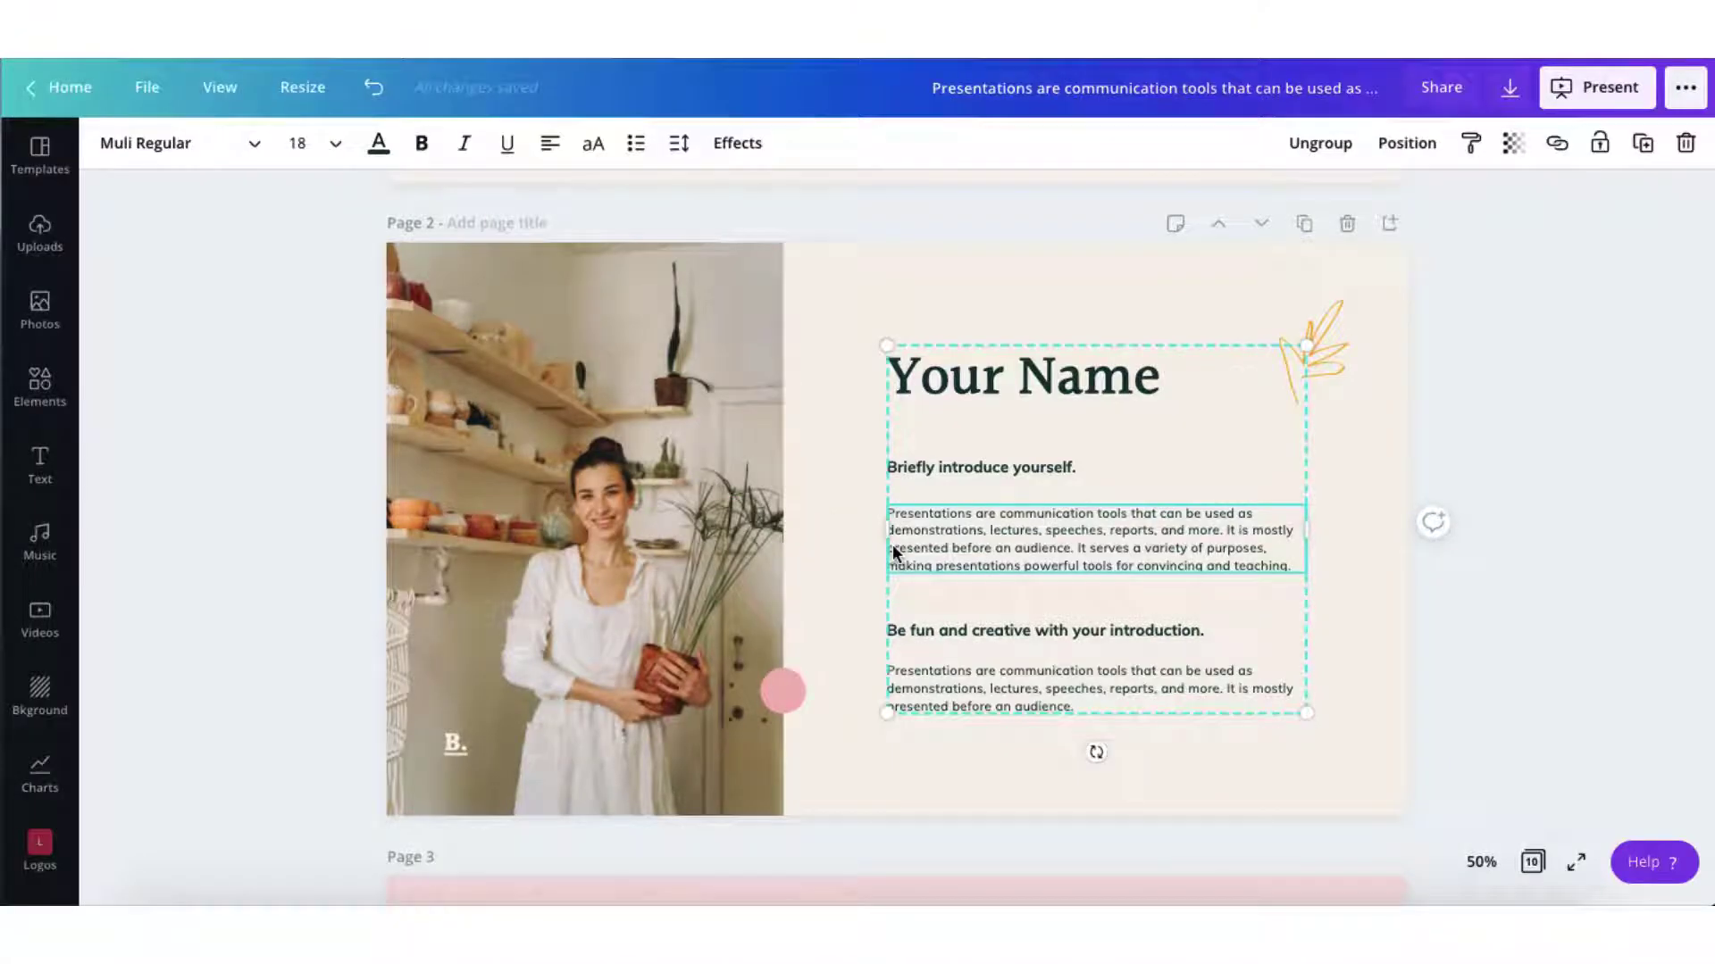
Inspect the Brief story heading, subheading and body paragraph on page 3.
{"action": "scroll", "coordinate": [1587, 555], "scroll_direction": "down", "scroll_amount": 1}
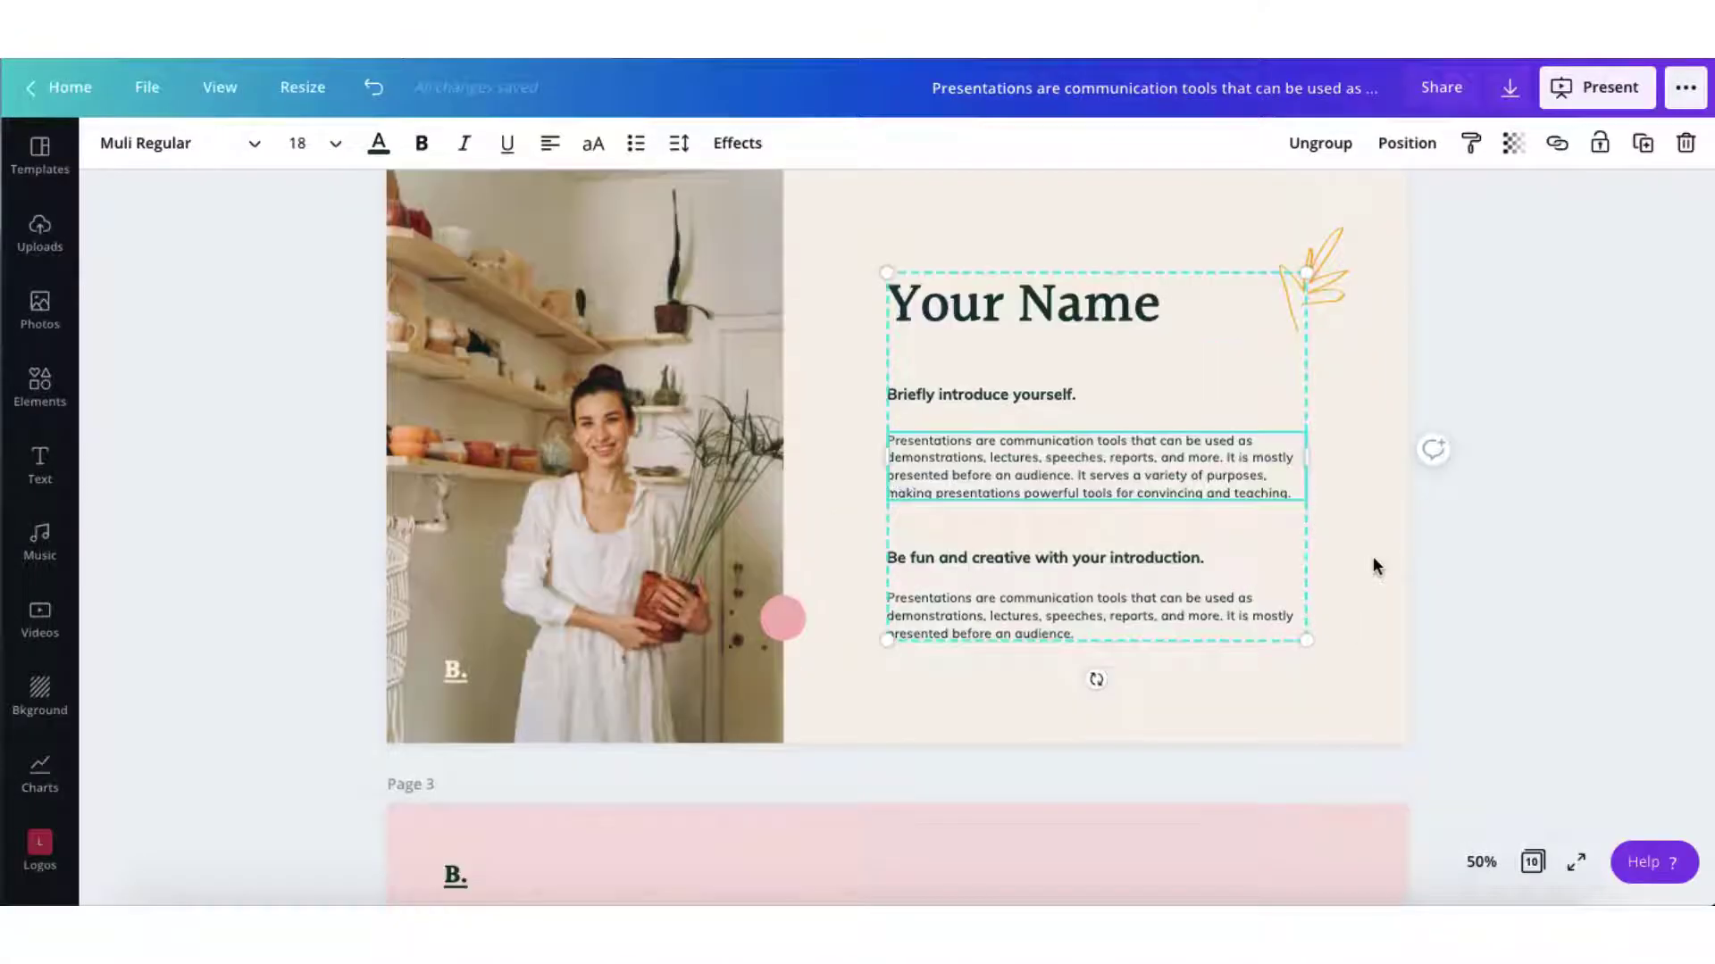
{"action": "scroll", "coordinate": [1587, 556], "scroll_direction": "down", "scroll_amount": 1}
{"action": "scroll", "coordinate": [1372, 558], "scroll_direction": "down", "scroll_amount": 3}
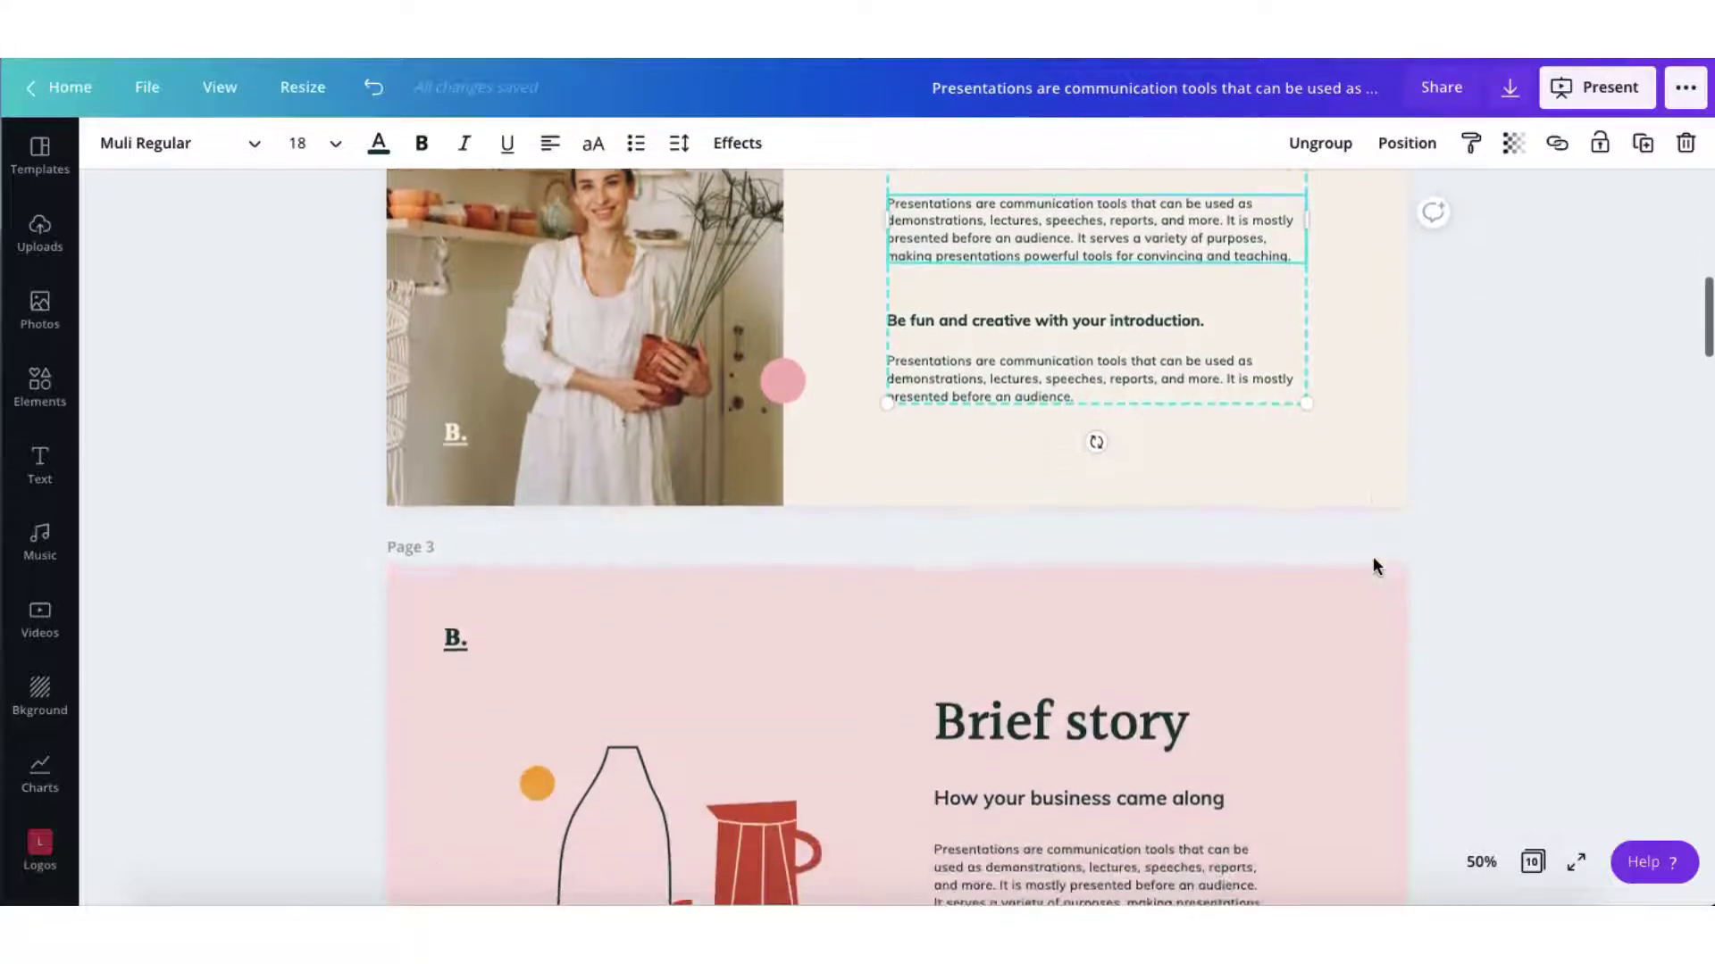
{"action": "scroll", "coordinate": [1373, 562], "scroll_direction": "down", "scroll_amount": 2}
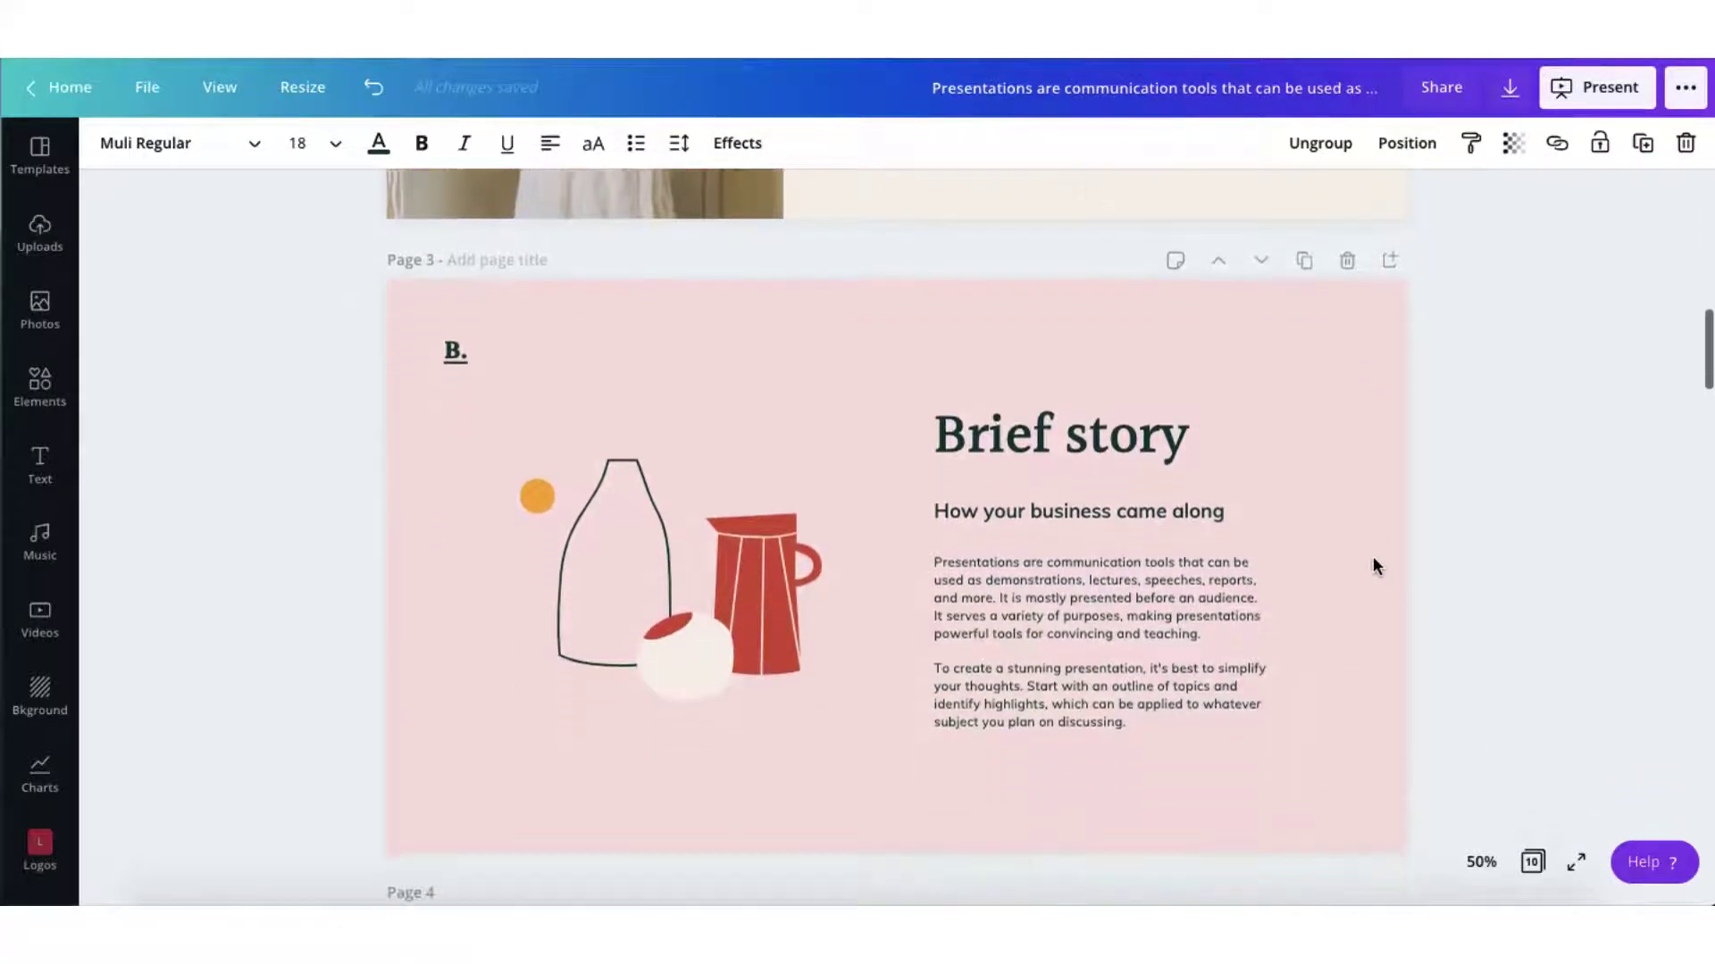
{"action": "scroll", "coordinate": [1373, 564], "scroll_direction": "down", "scroll_amount": 1}
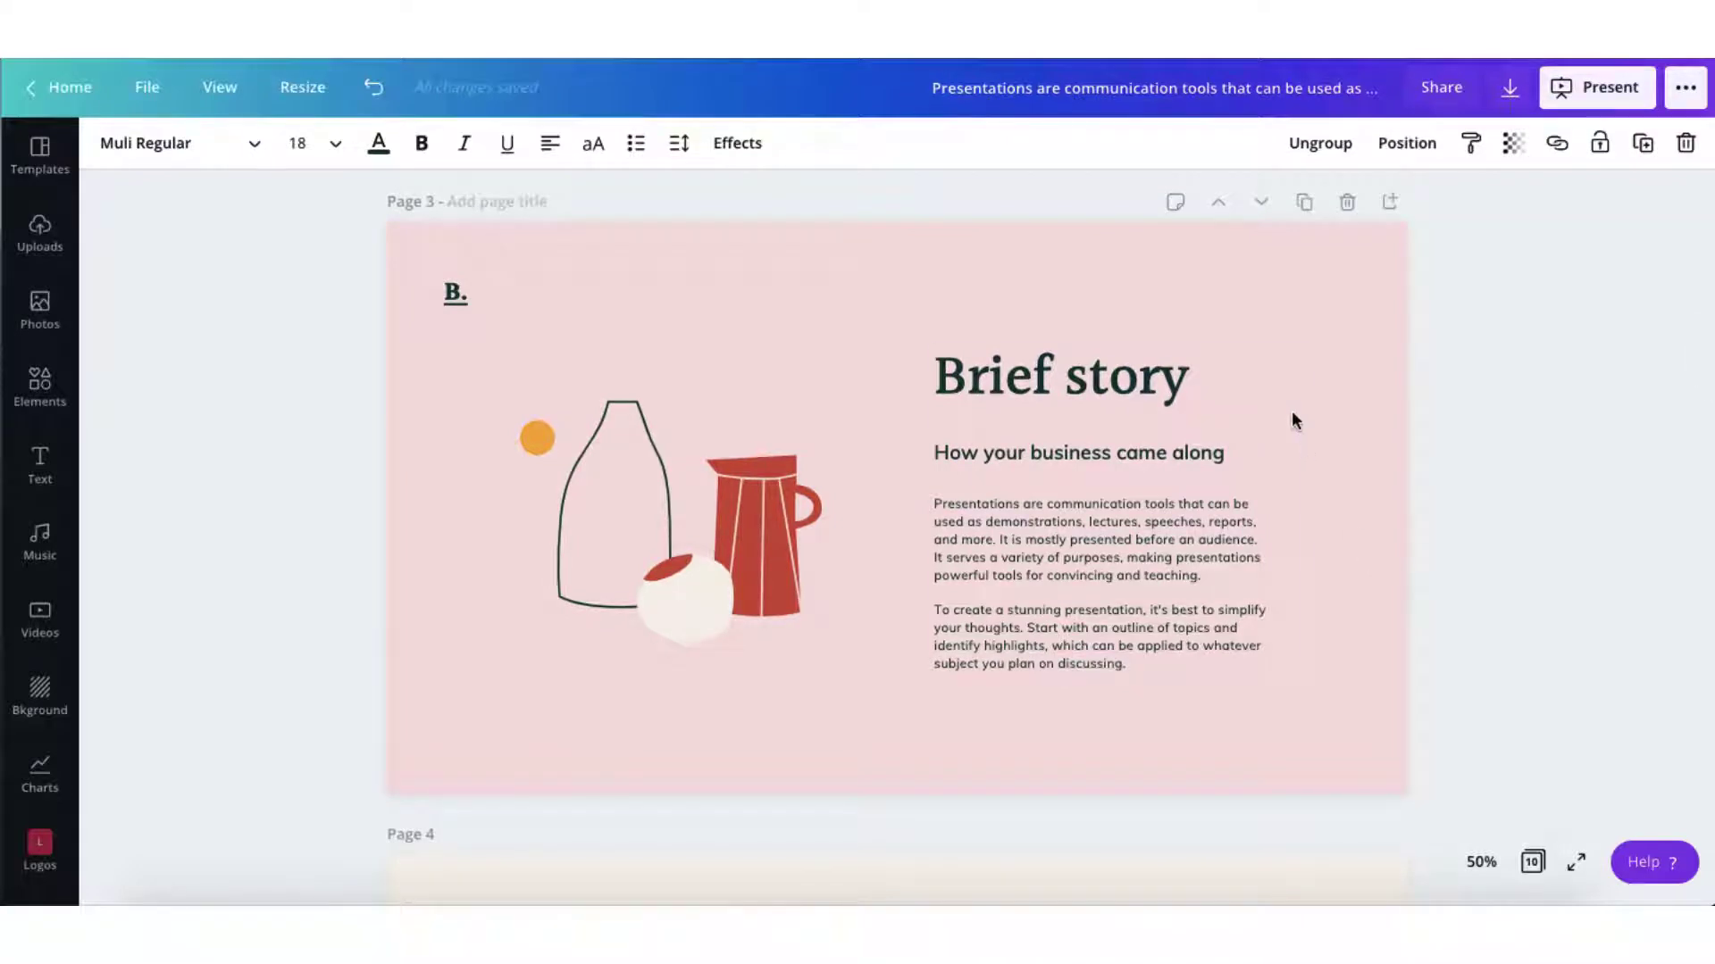
{"action": "left_click", "coordinate": [1201, 391]}
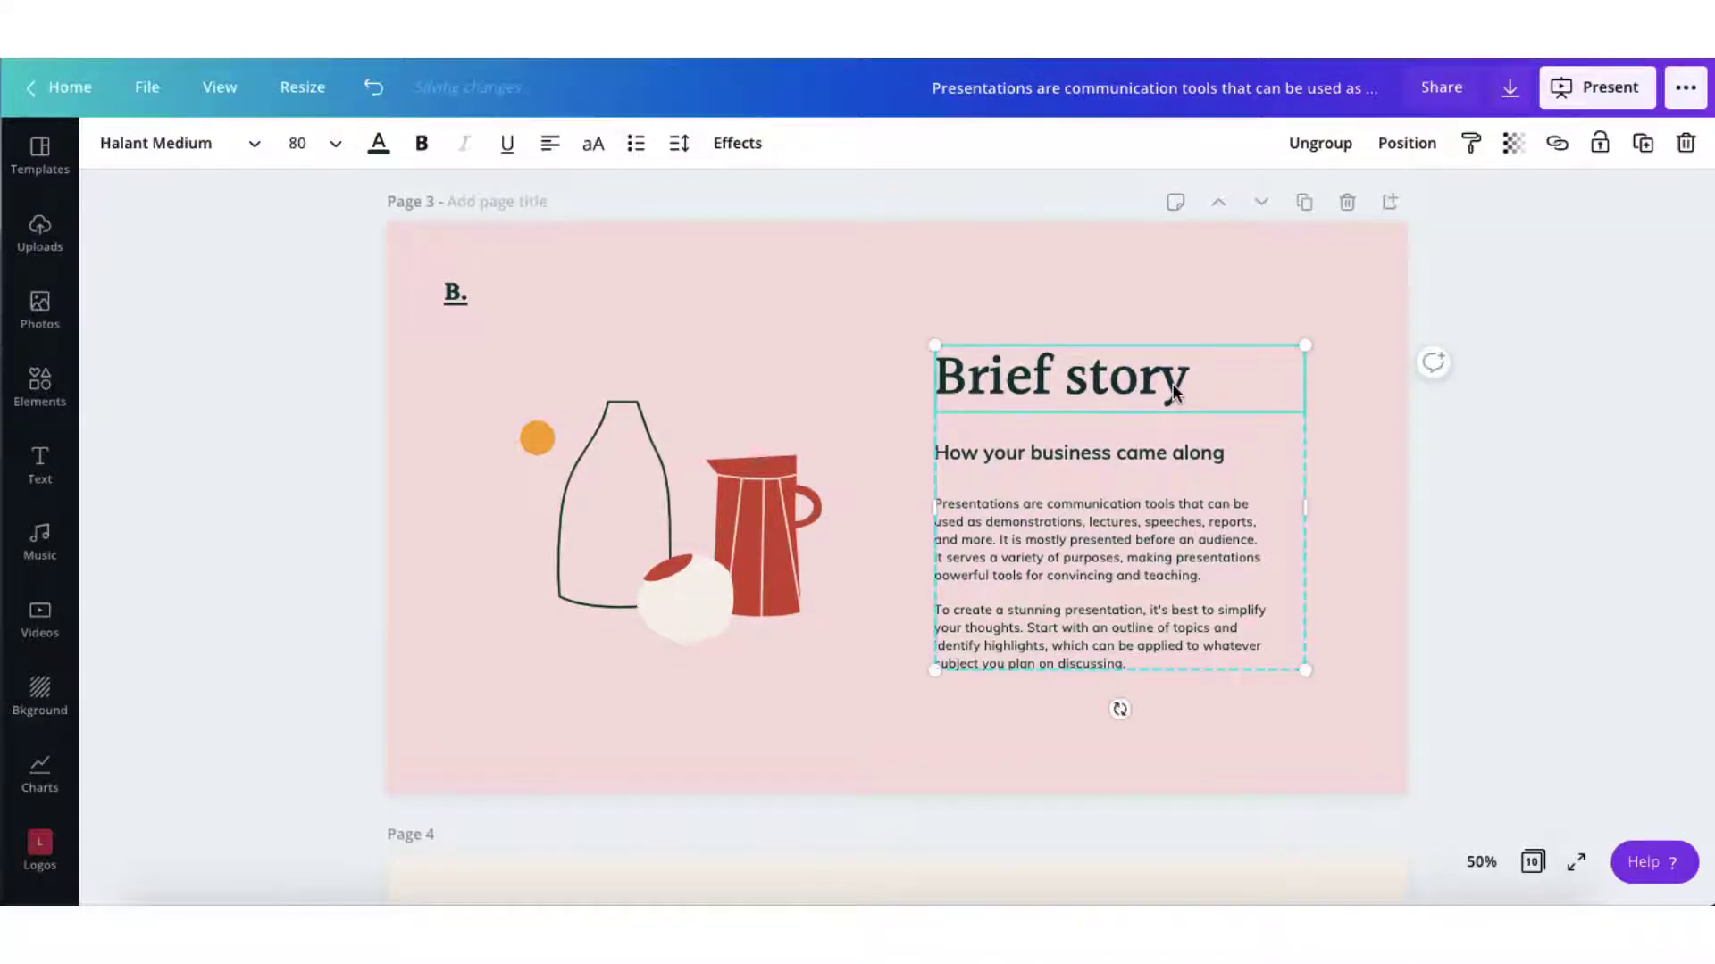
{"action": "left_click", "coordinate": [1106, 450]}
{"action": "left_click", "coordinate": [1050, 539]}
Inspect the Your products, Product 1 and Product 2 text, then return to the Your Name slide.
{"action": "scroll", "coordinate": [1051, 539], "scroll_direction": "down", "scroll_amount": 7}
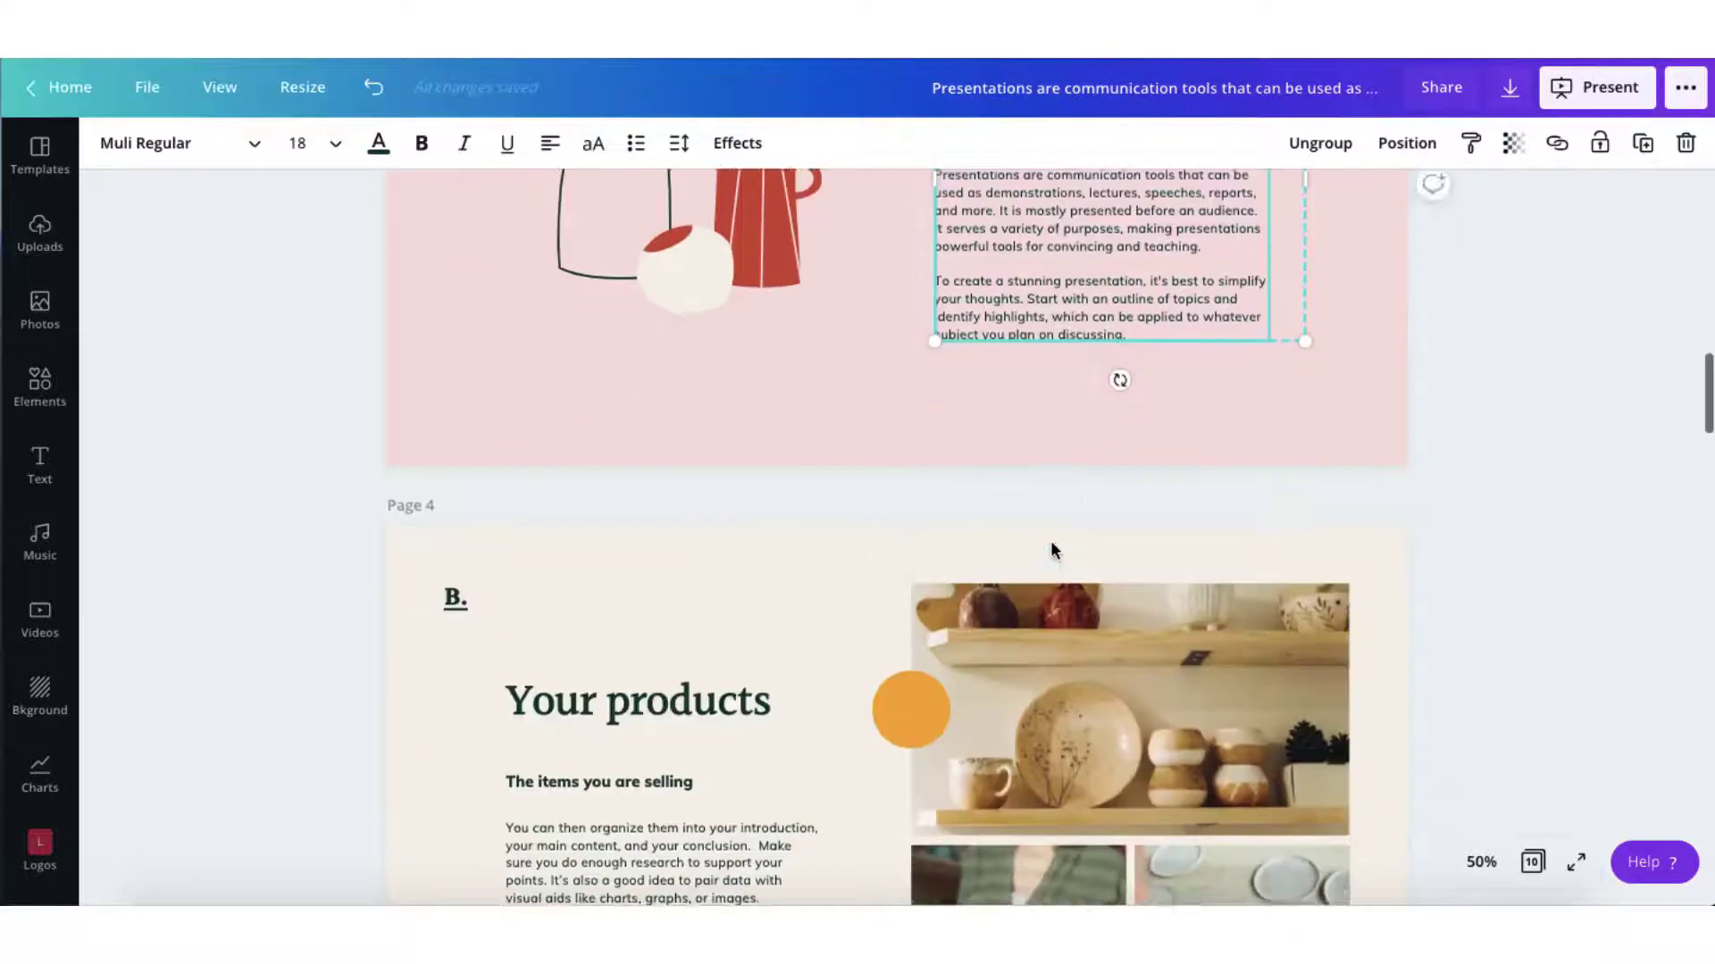
{"action": "left_click", "coordinate": [700, 393]}
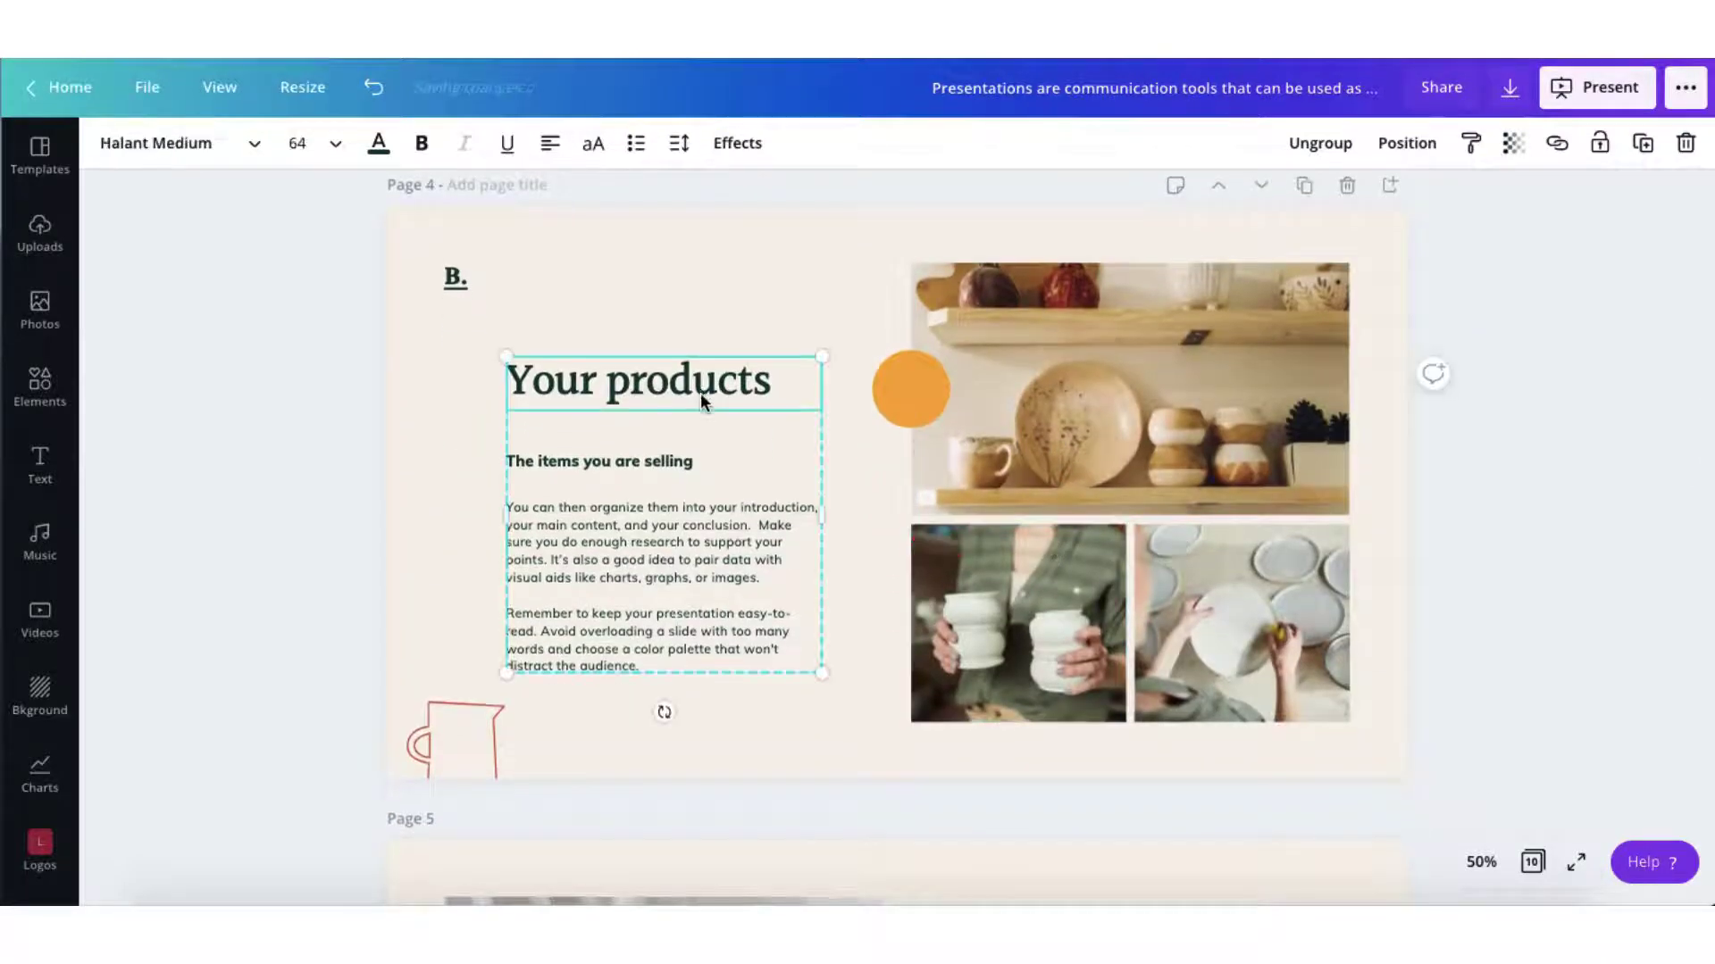
{"action": "scroll", "coordinate": [700, 392], "scroll_direction": "down", "scroll_amount": 9}
{"action": "left_click", "coordinate": [1110, 217]}
{"action": "scroll", "coordinate": [777, 509], "scroll_direction": "down", "scroll_amount": 5}
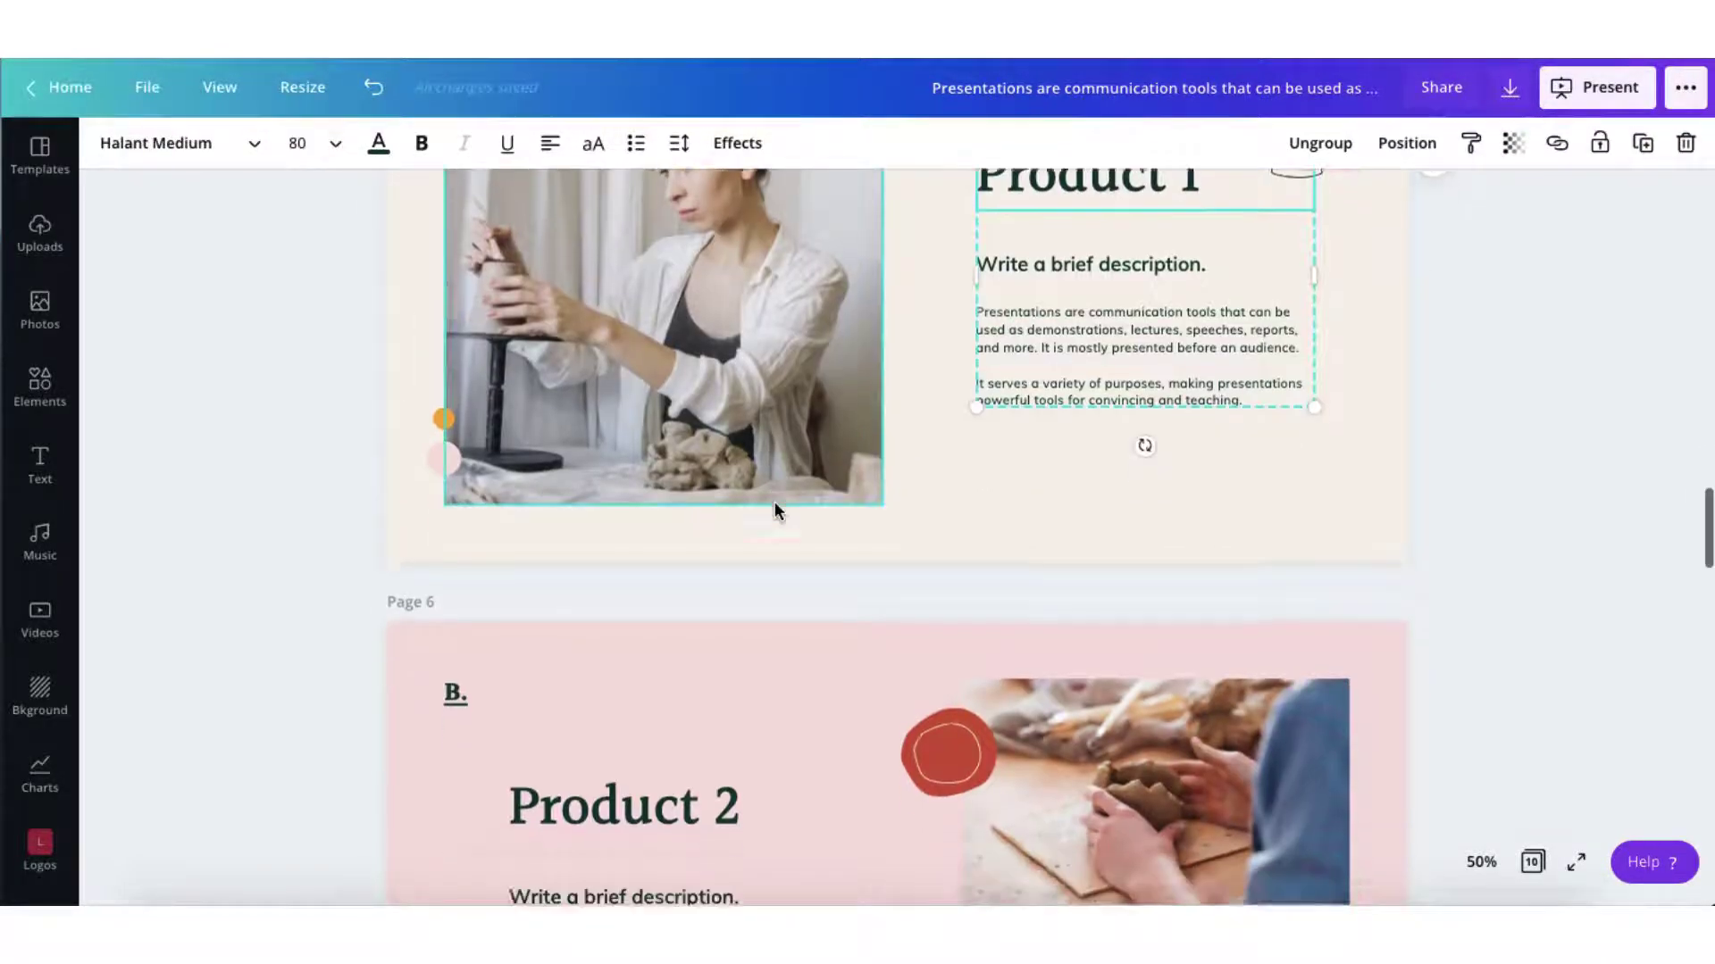
{"action": "left_click", "coordinate": [723, 507]}
{"action": "scroll", "coordinate": [721, 505], "scroll_direction": "down", "scroll_amount": 2}
{"action": "scroll", "coordinate": [720, 501], "scroll_direction": "up", "scroll_amount": 20}
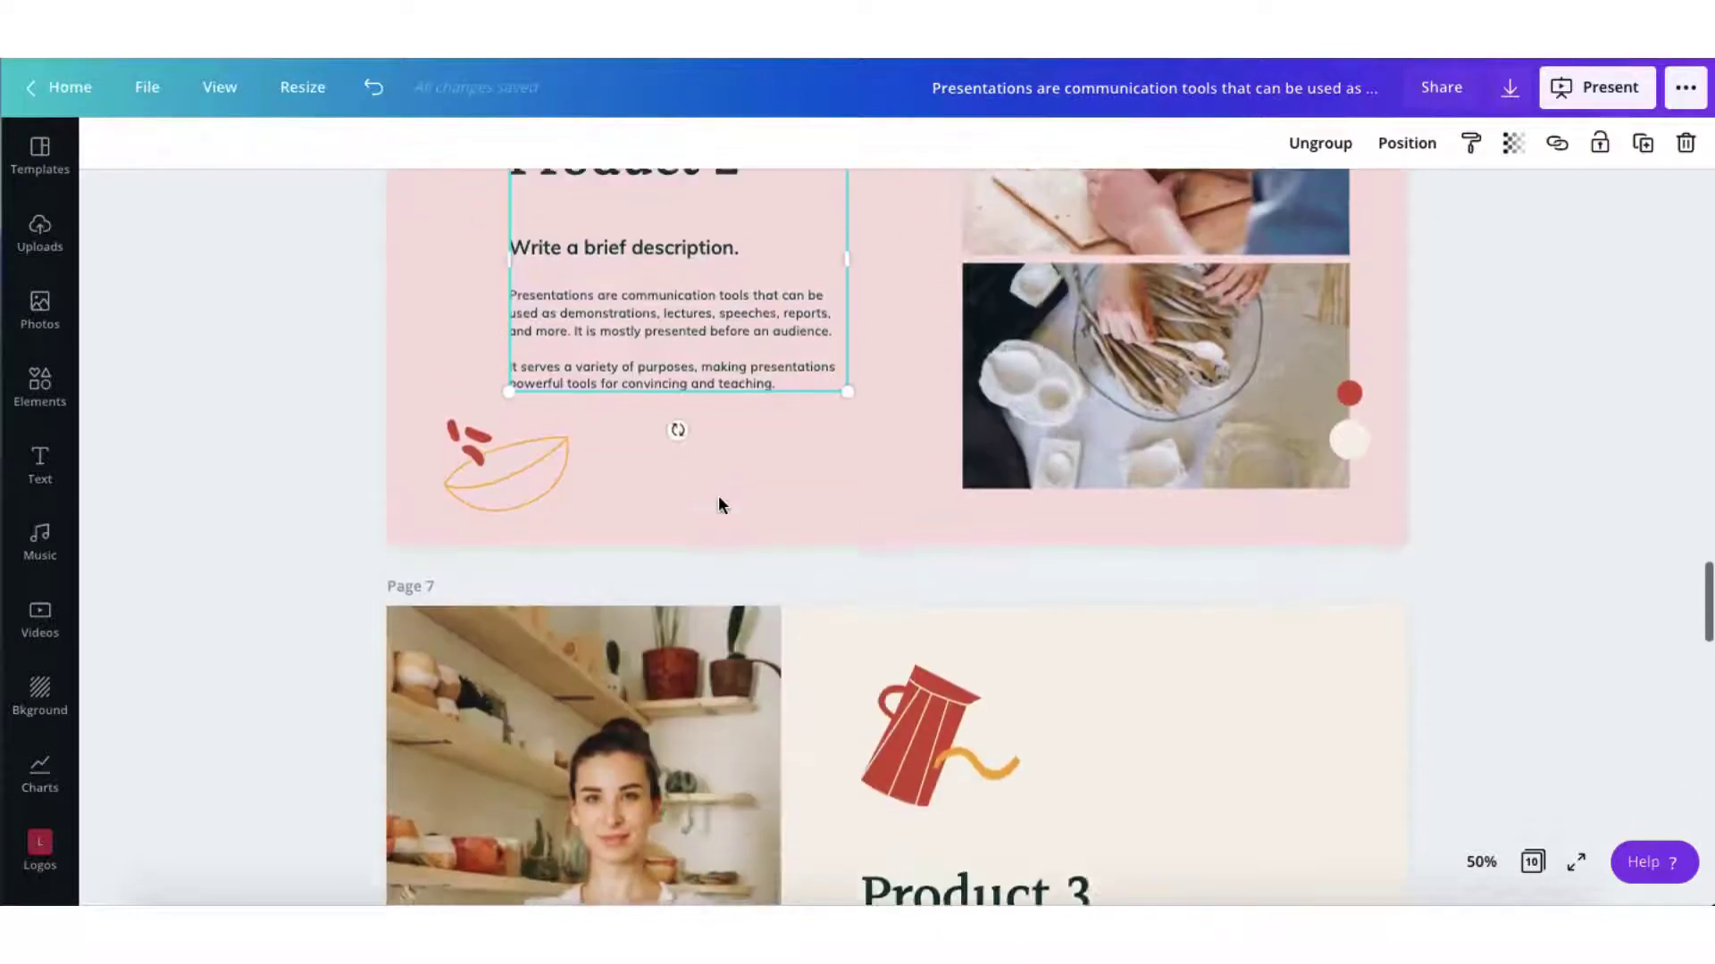
{"action": "left_click", "coordinate": [805, 294]}
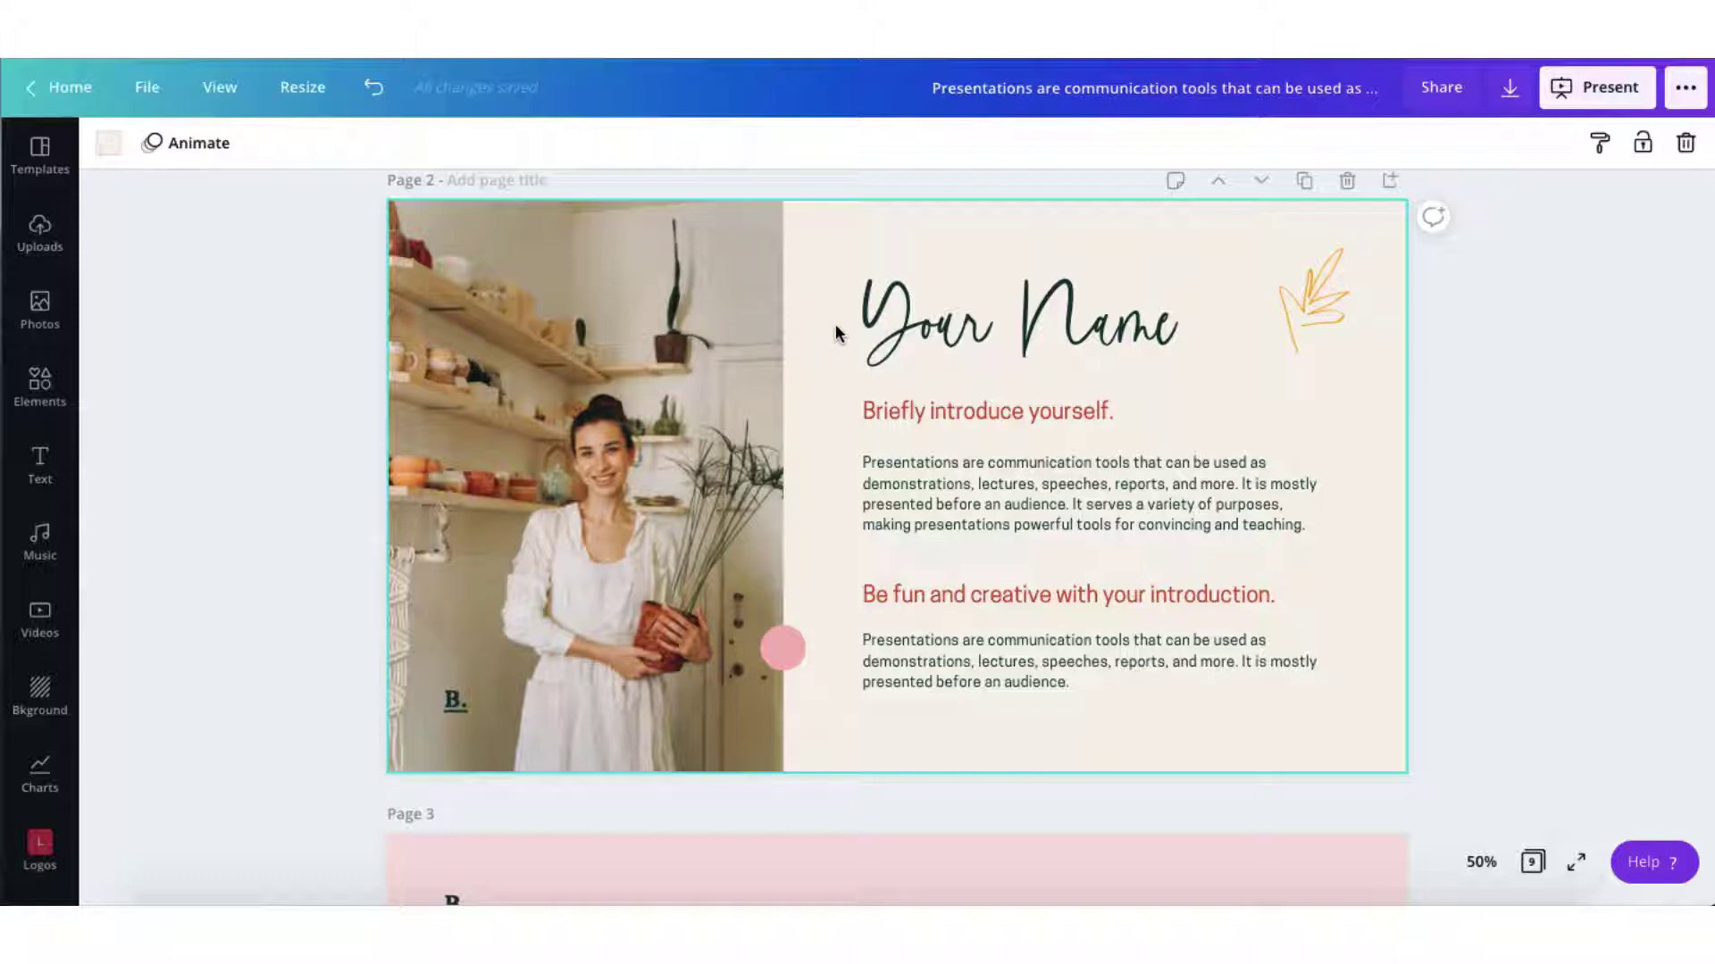
Marquee-select the whole Your Name text group and copy its style with Copy style.
{"action": "left_click", "coordinate": [932, 326]}
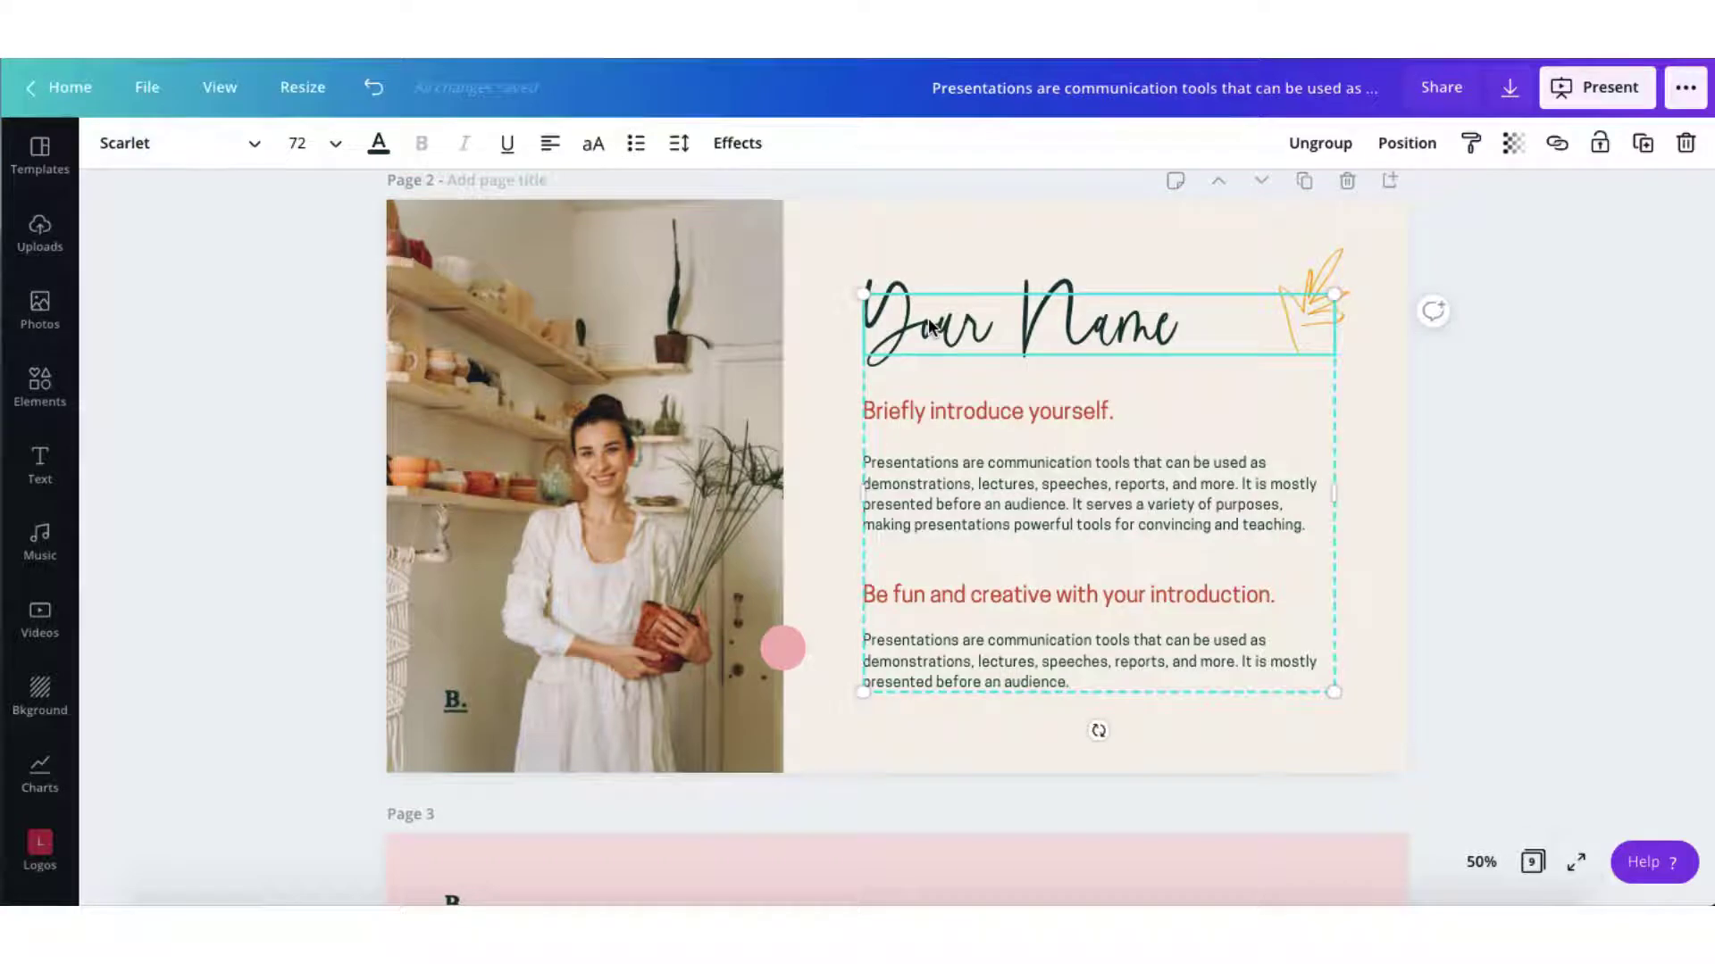
{"action": "left_click", "coordinate": [891, 413]}
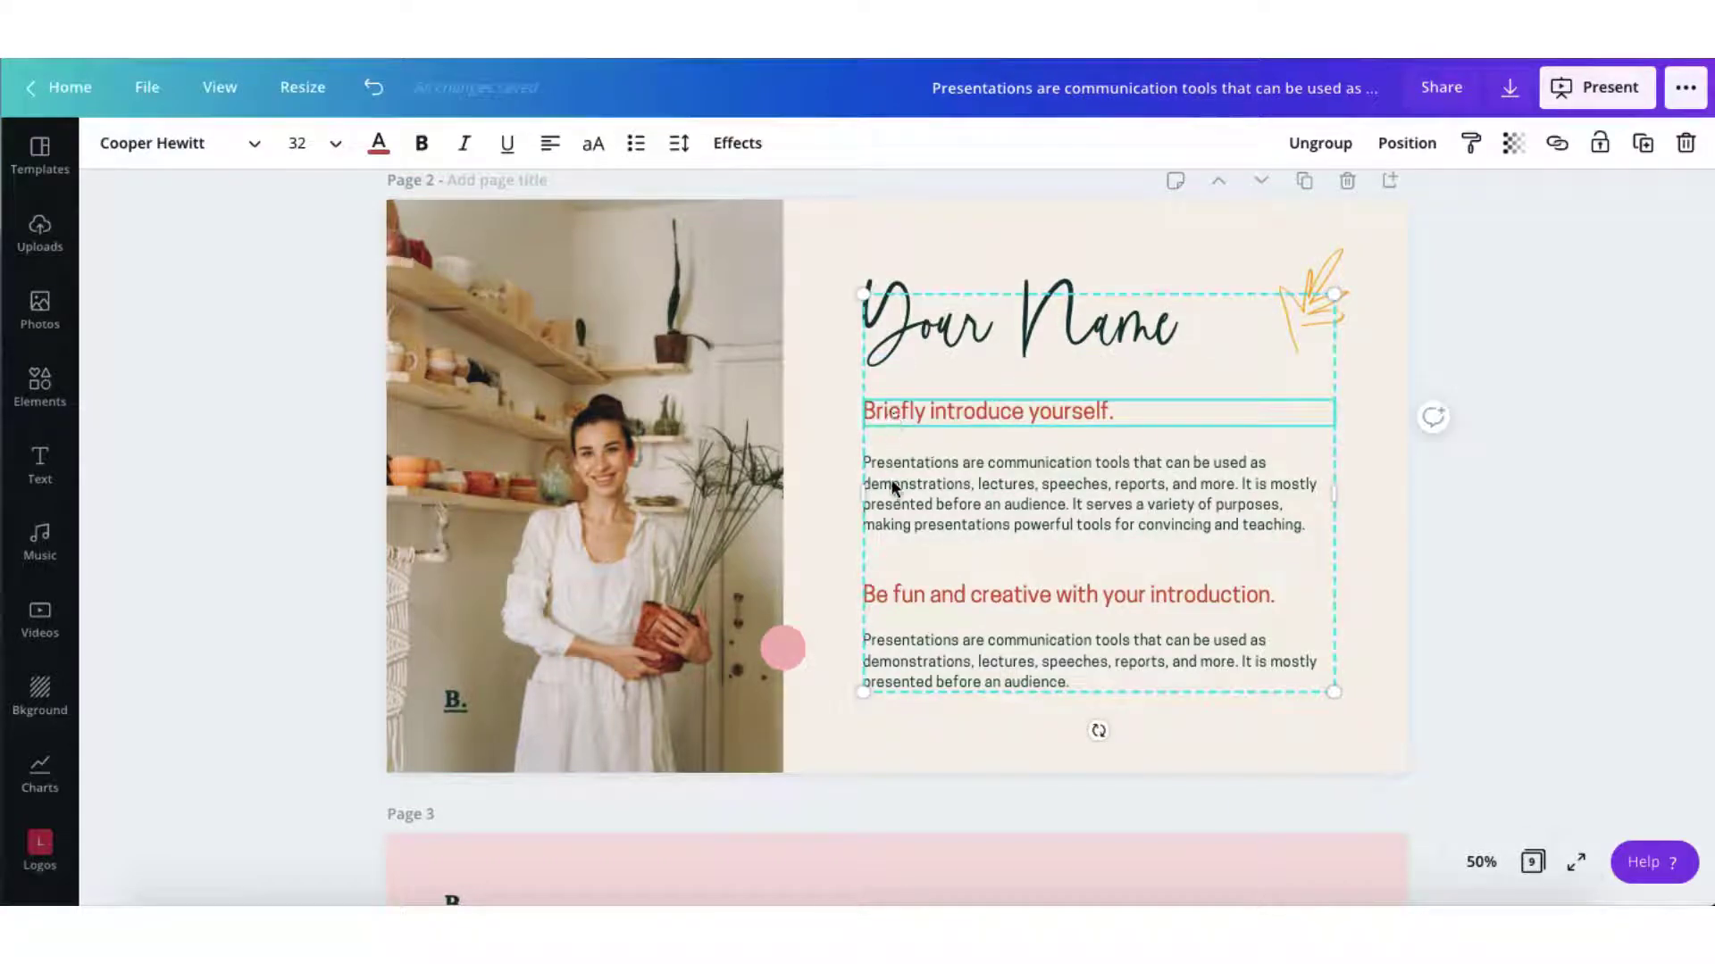
{"action": "left_click", "coordinate": [842, 283]}
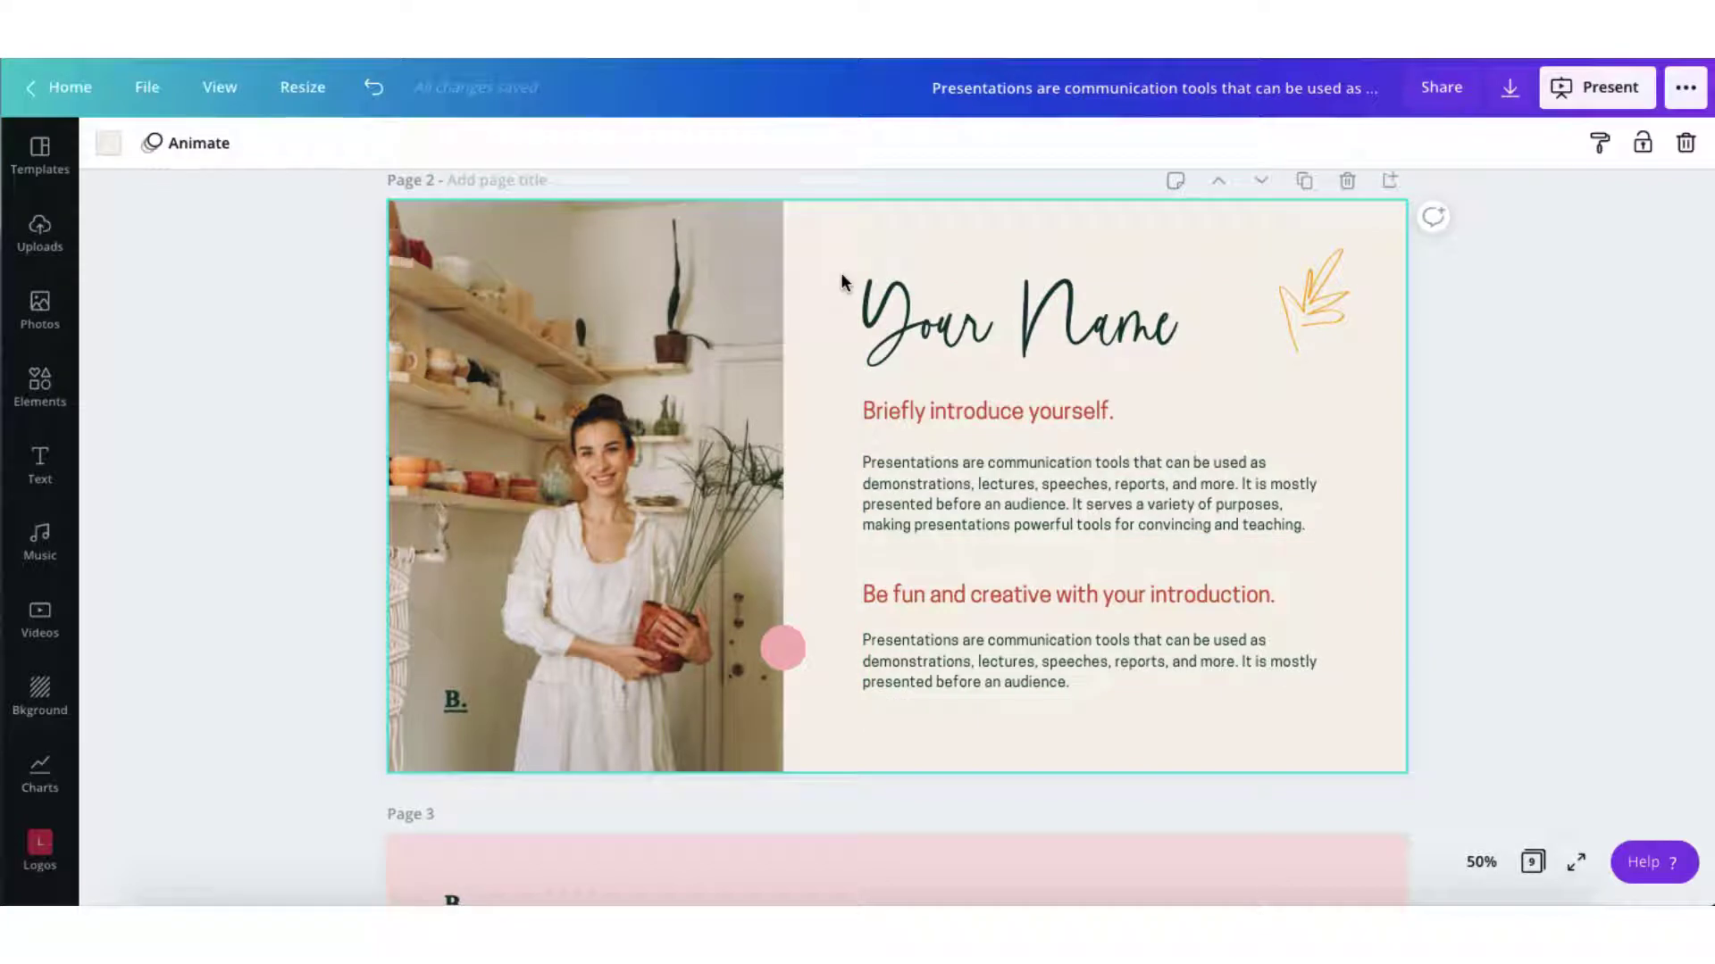
{"action": "left_click_drag", "start_coordinate": [841, 276], "coordinate": [1175, 707]}
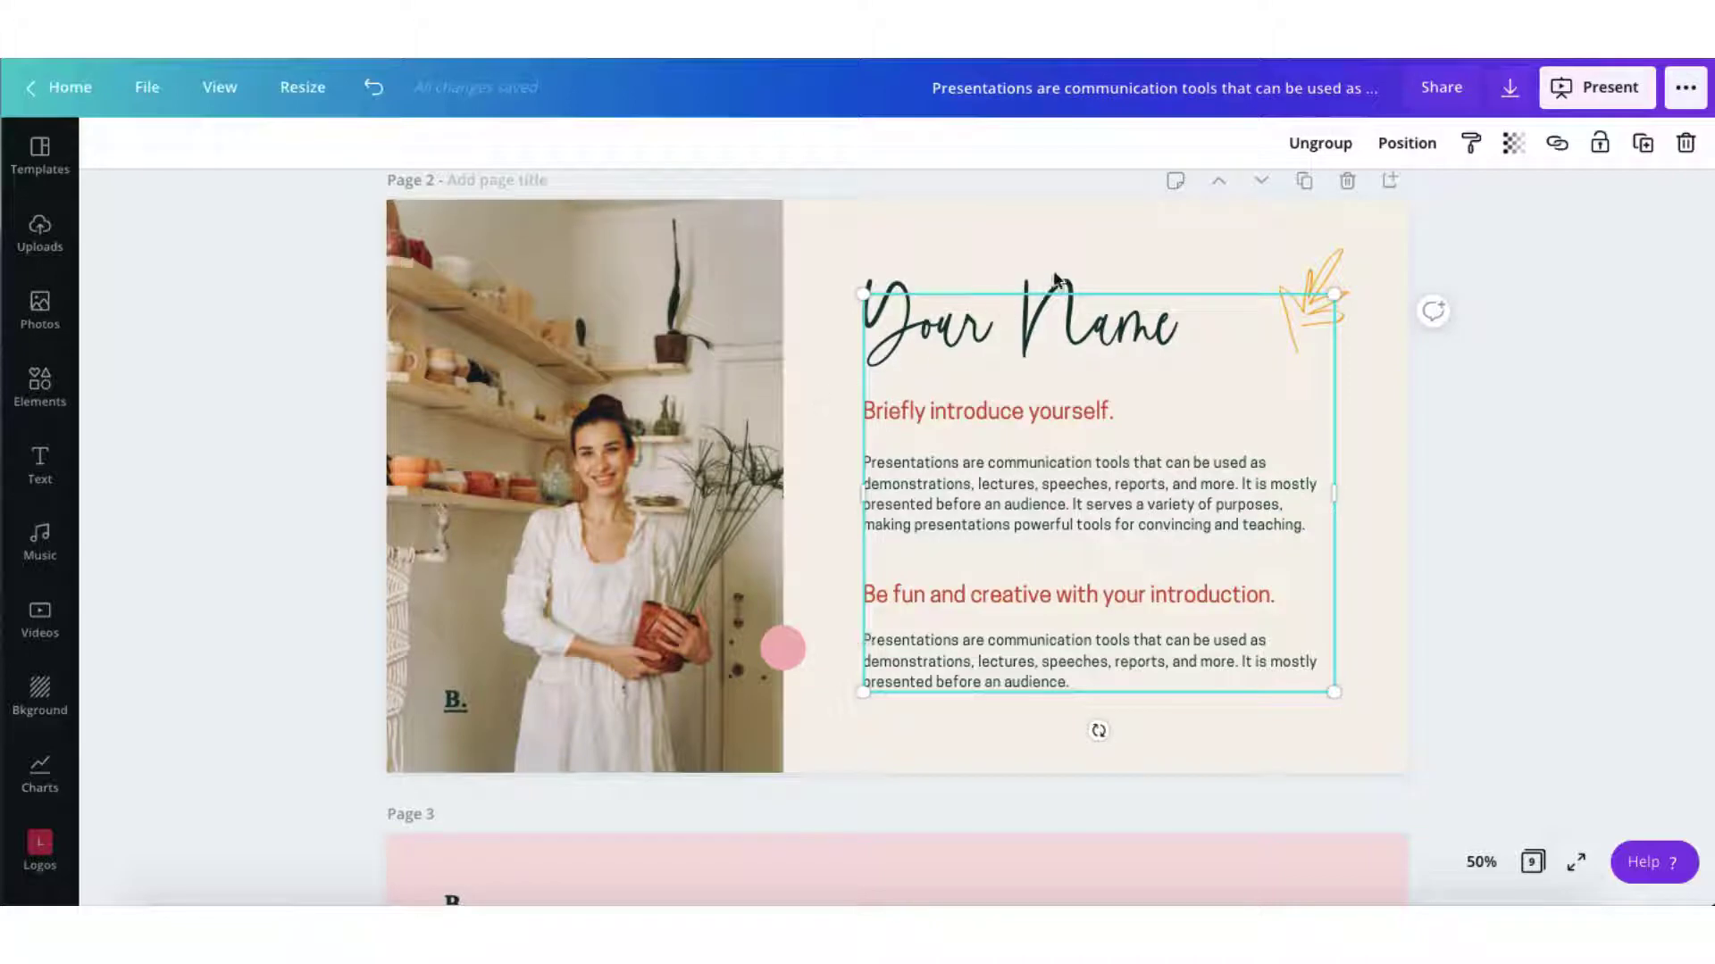
{"action": "left_click", "coordinate": [1469, 148]}
Paint the copied Your Name styling onto the Brief story text group on page 3.
{"action": "scroll", "coordinate": [1198, 242], "scroll_direction": "down", "scroll_amount": 5}
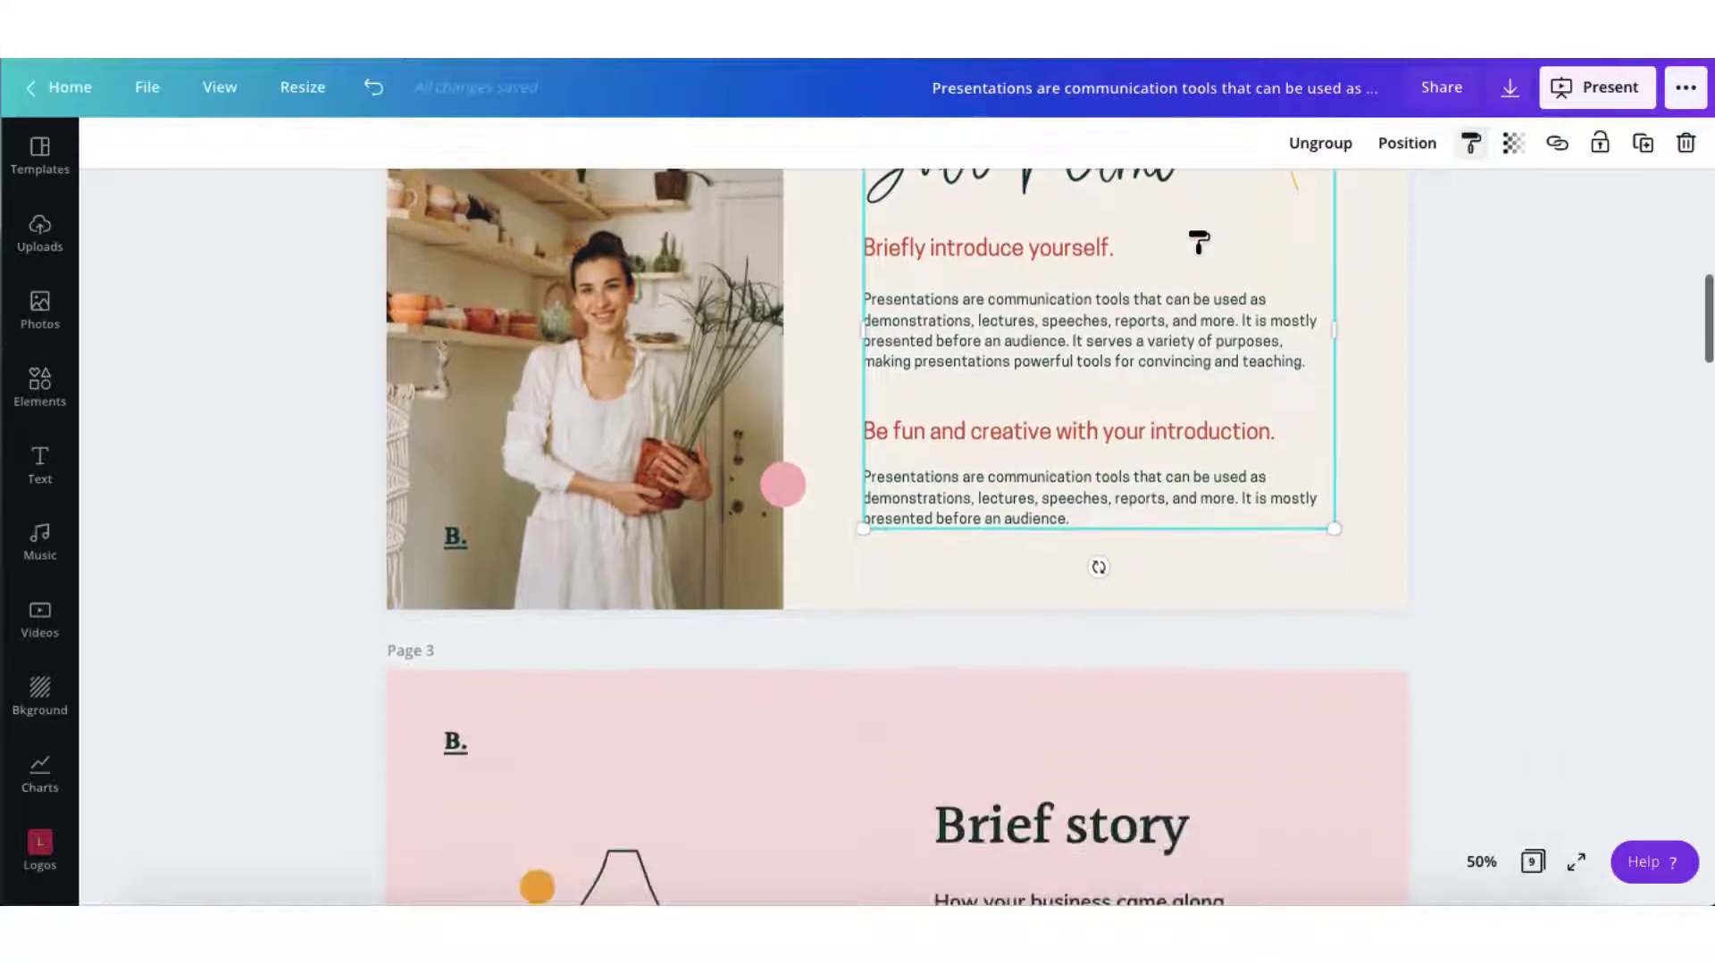
{"action": "scroll", "coordinate": [1199, 242], "scroll_direction": "down", "scroll_amount": 5}
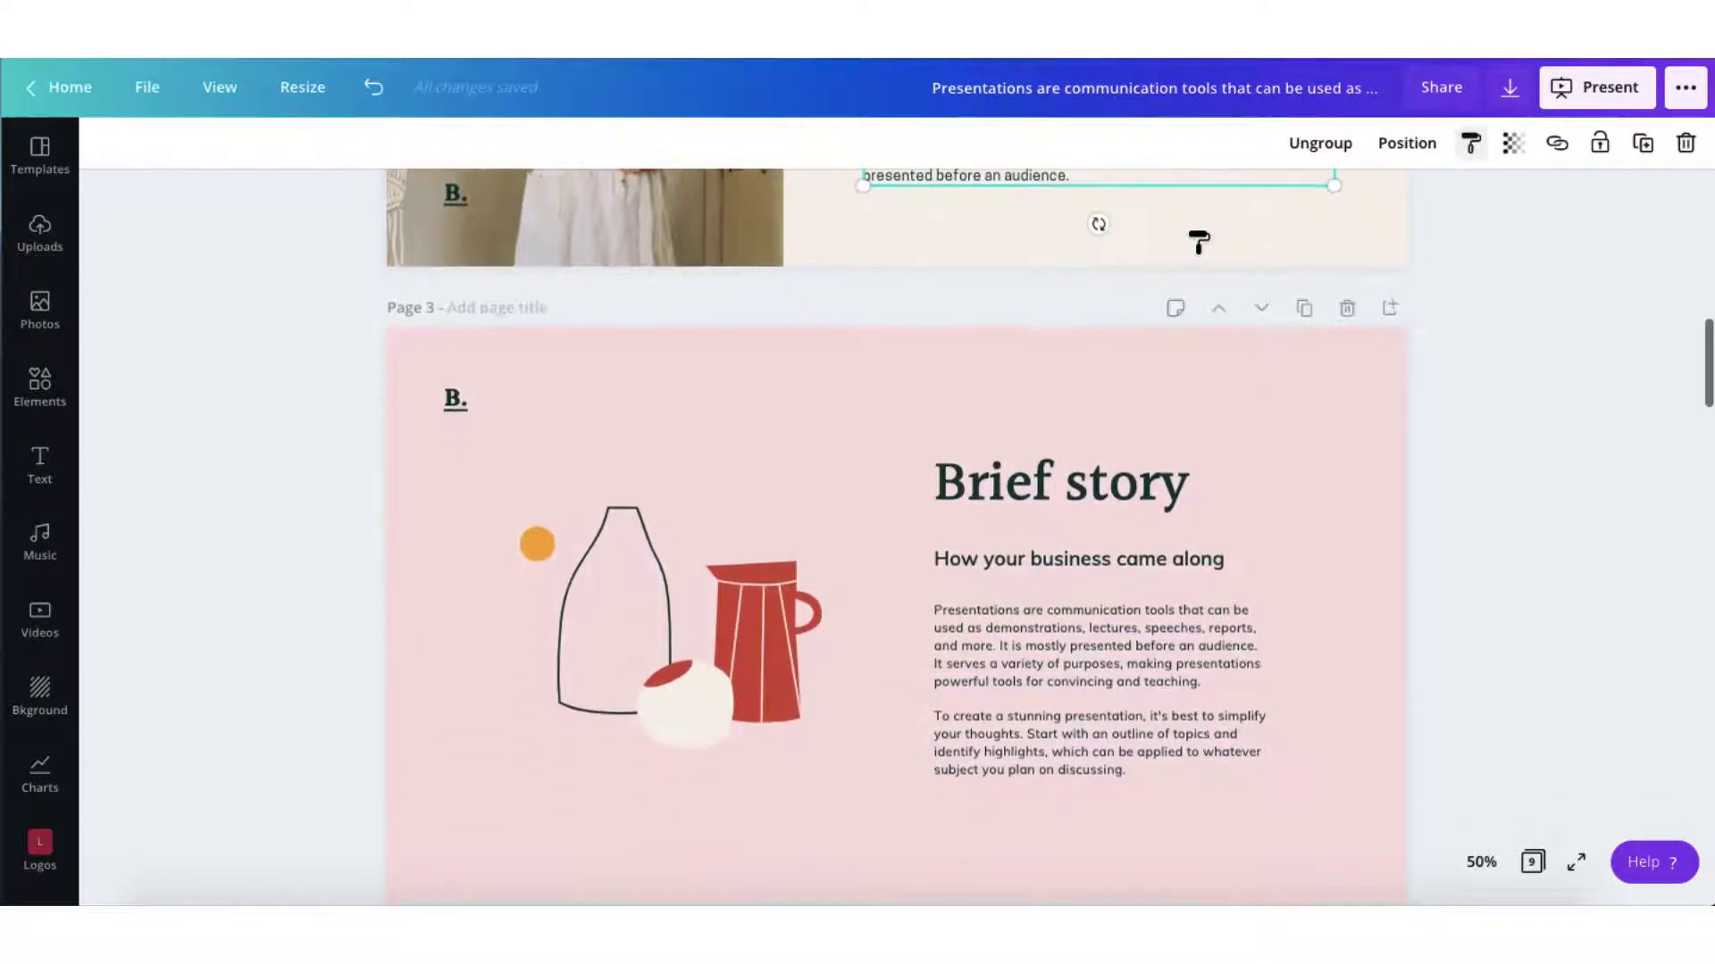
{"action": "scroll", "coordinate": [1198, 242], "scroll_direction": "down", "scroll_amount": 1}
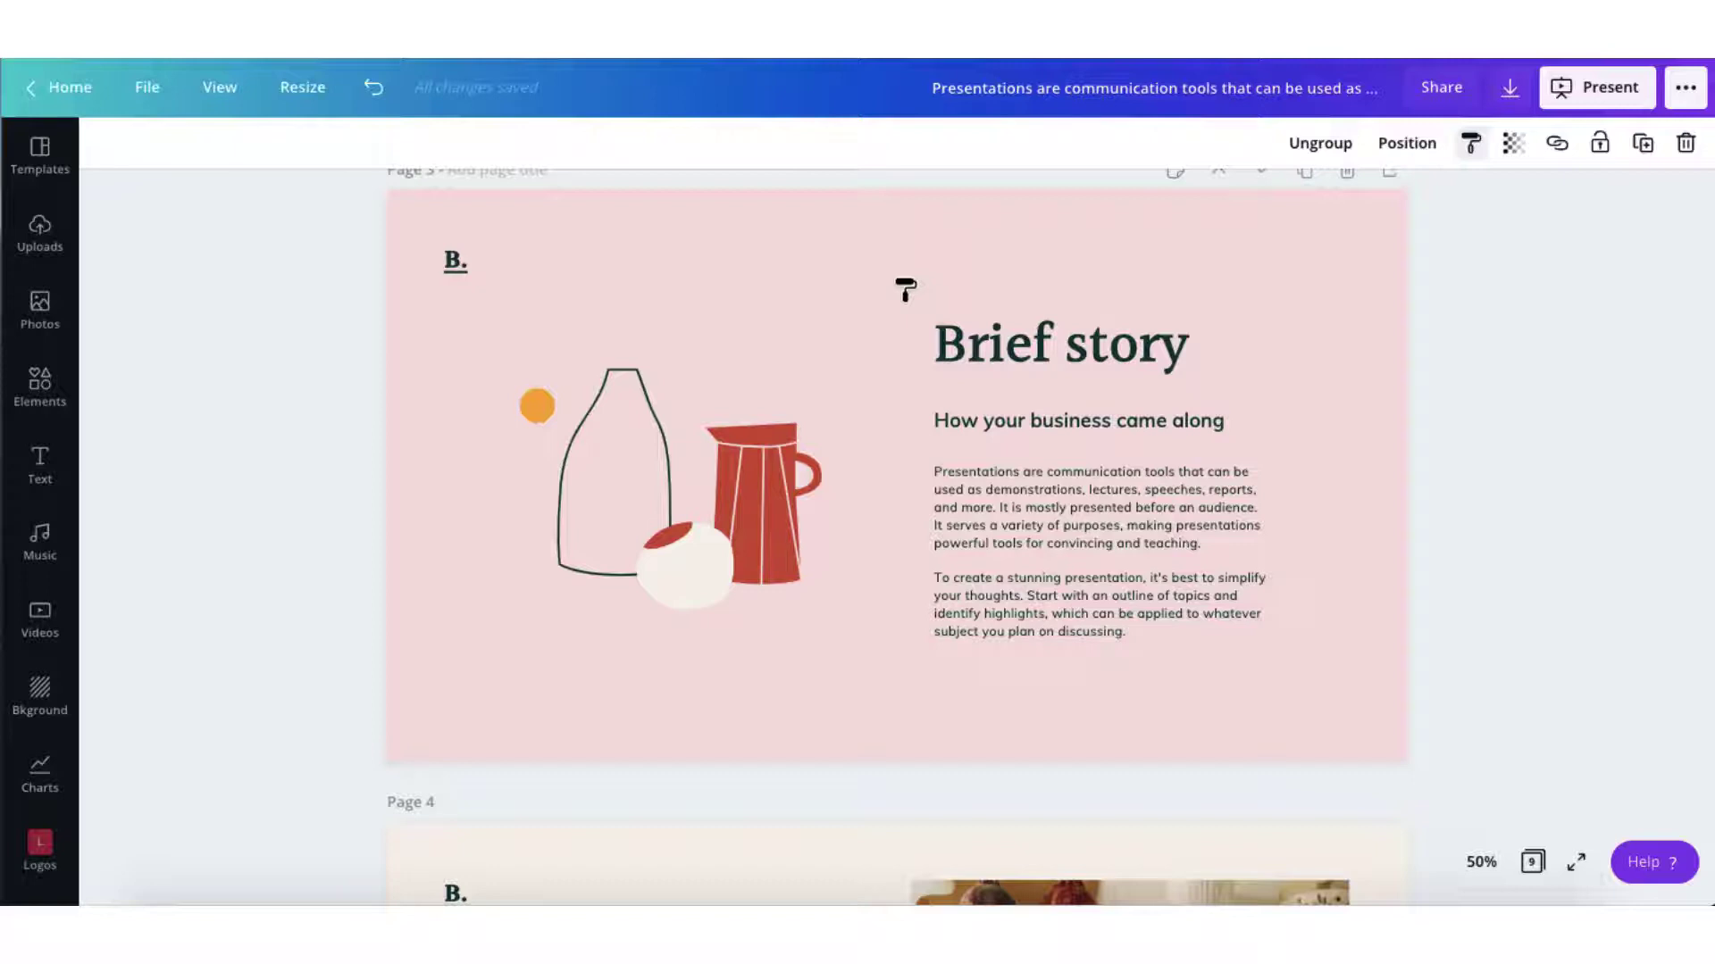
{"action": "left_click_drag", "start_coordinate": [908, 290], "coordinate": [1273, 661]}
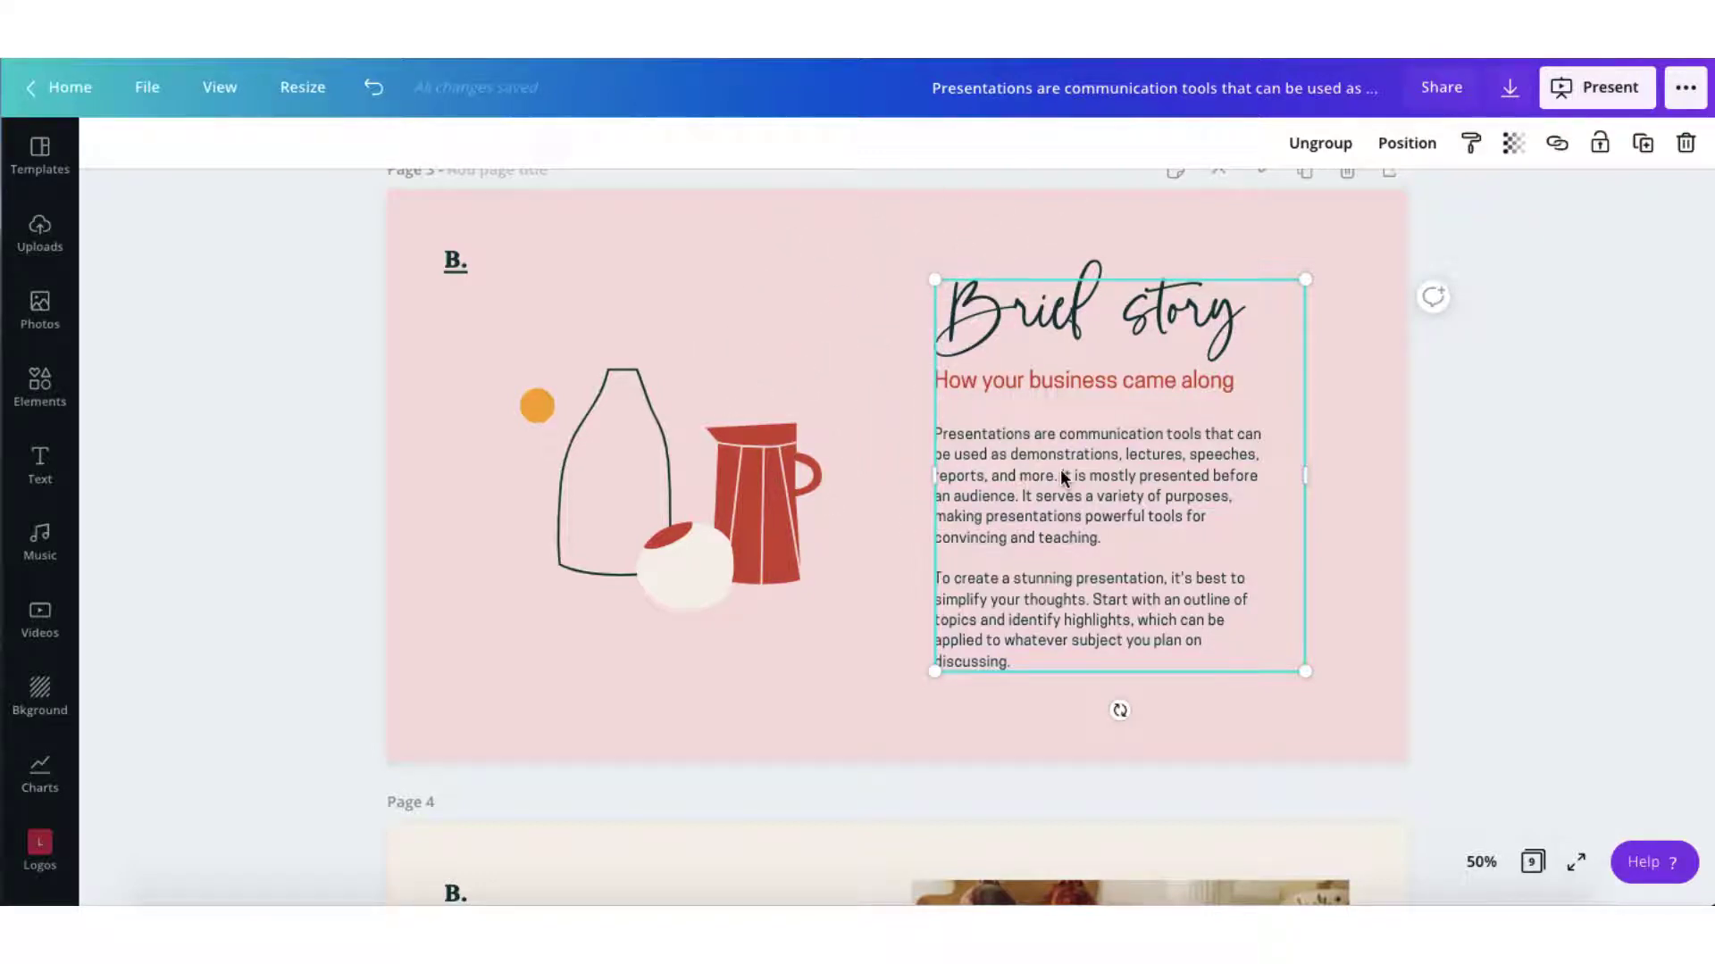
Marquee-select the Your Name text block on page 2 and copy its style again.
{"action": "scroll", "coordinate": [1059, 469], "scroll_direction": "up", "scroll_amount": 6}
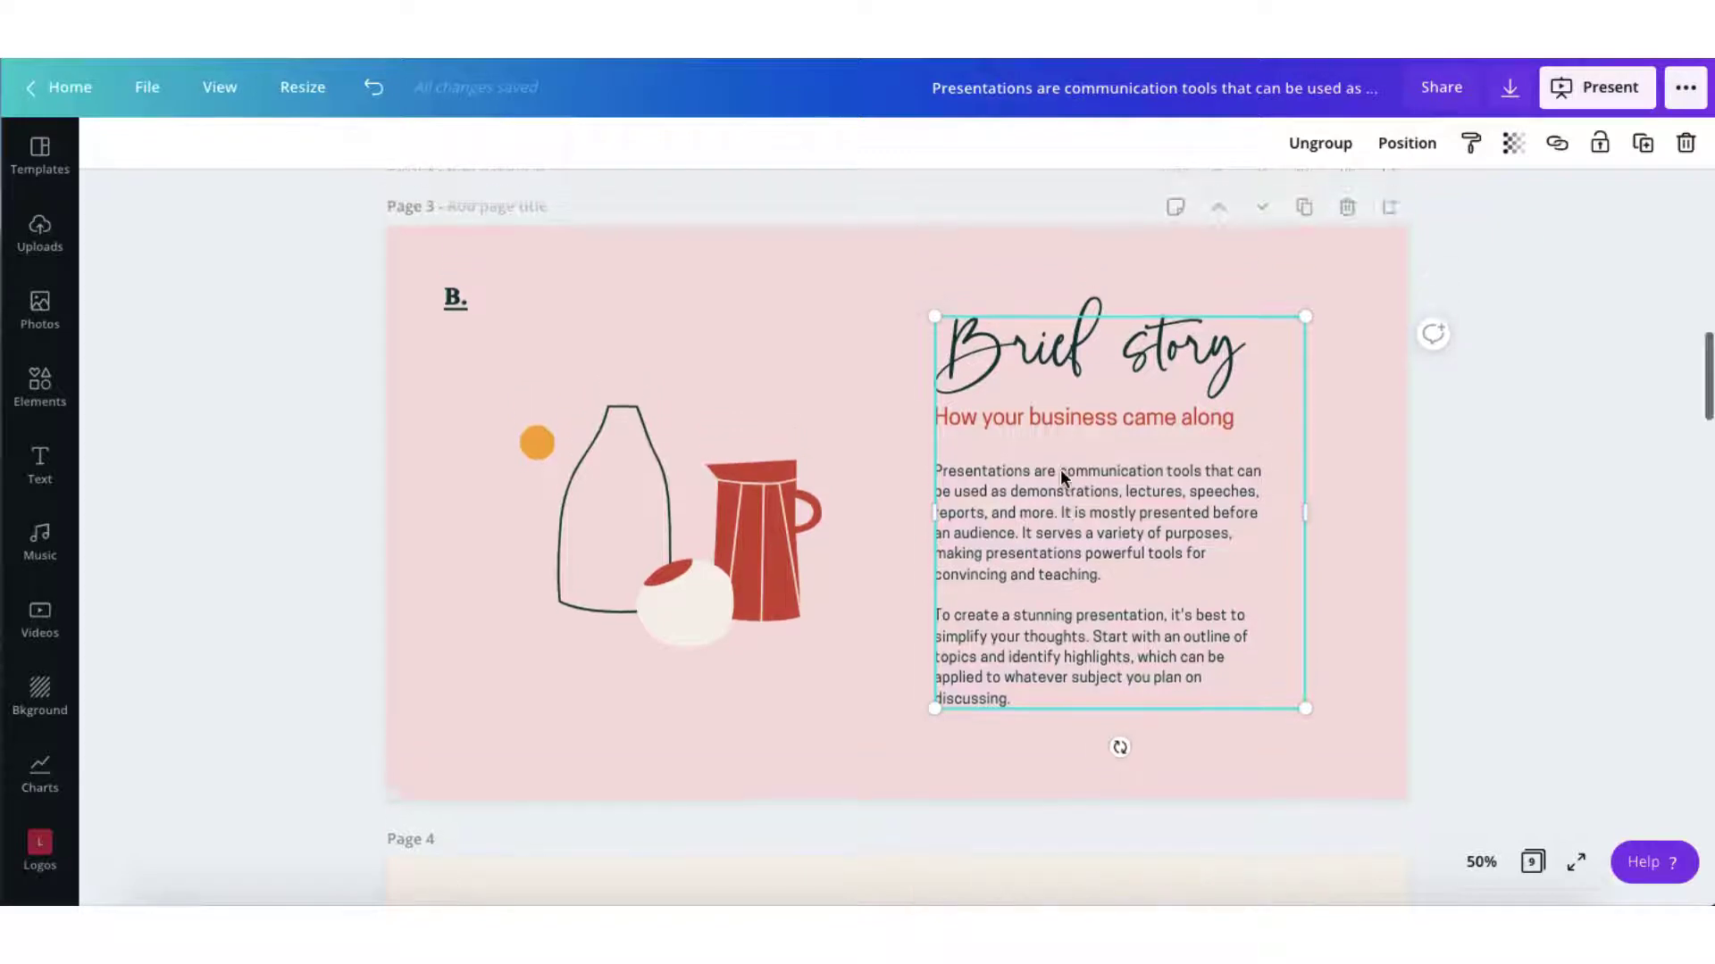
{"action": "scroll", "coordinate": [1059, 469], "scroll_direction": "up", "scroll_amount": 2}
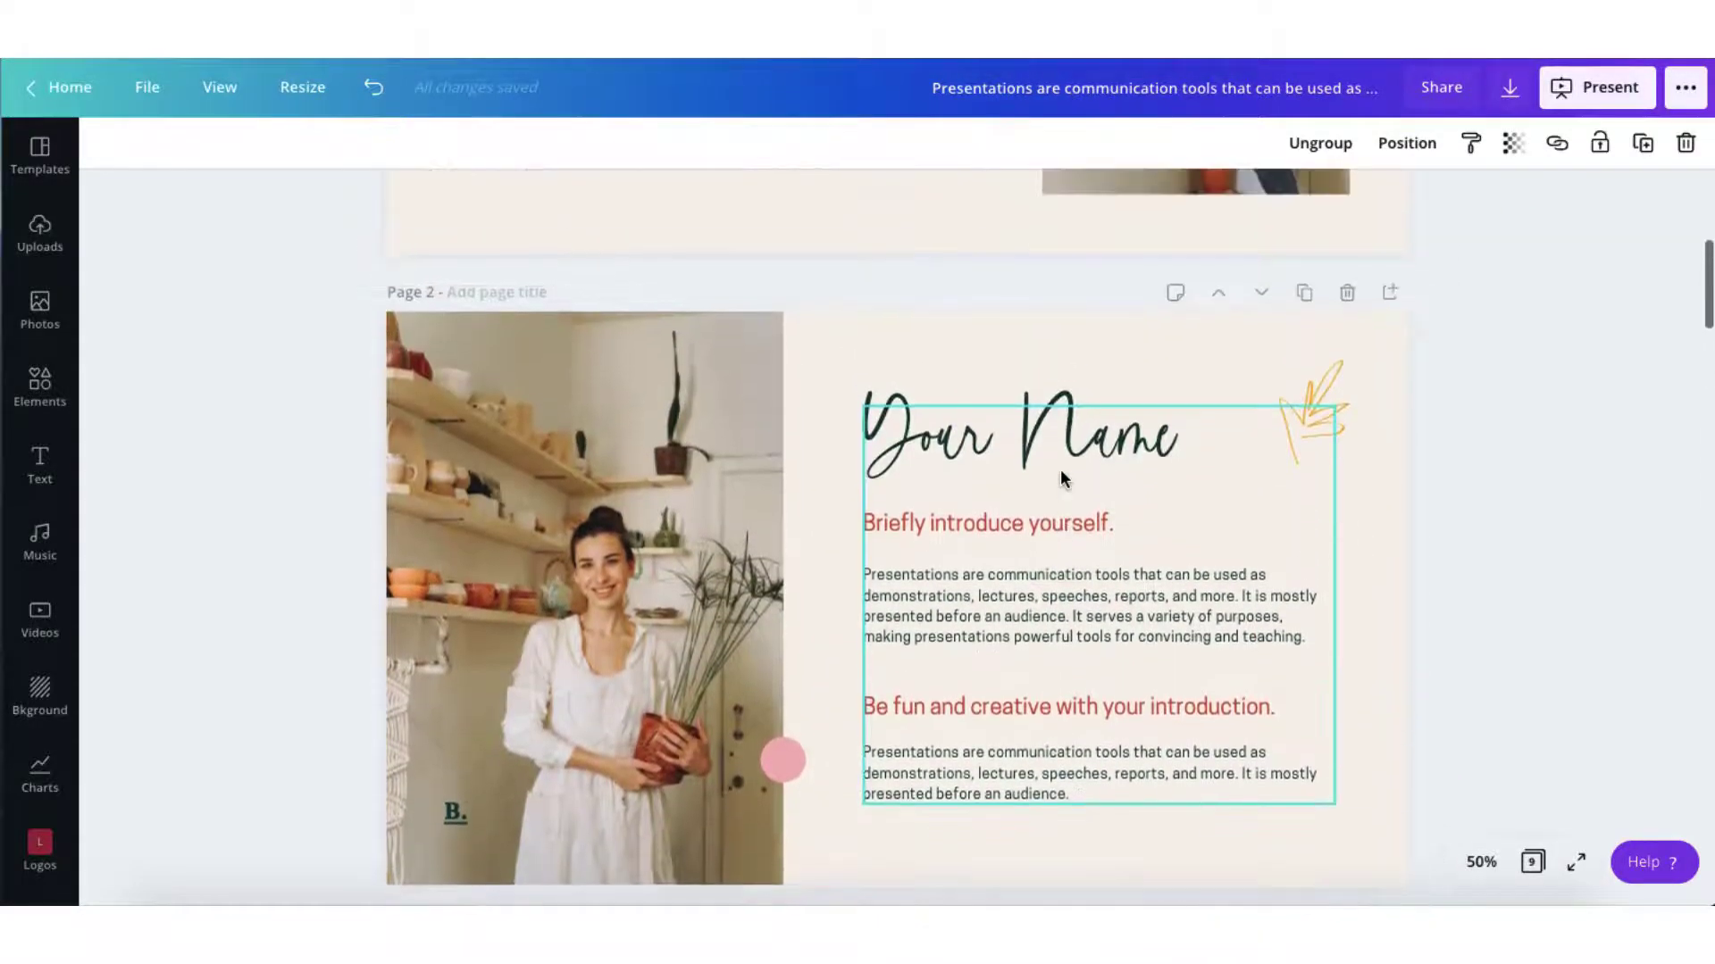
{"action": "left_click", "coordinate": [816, 350]}
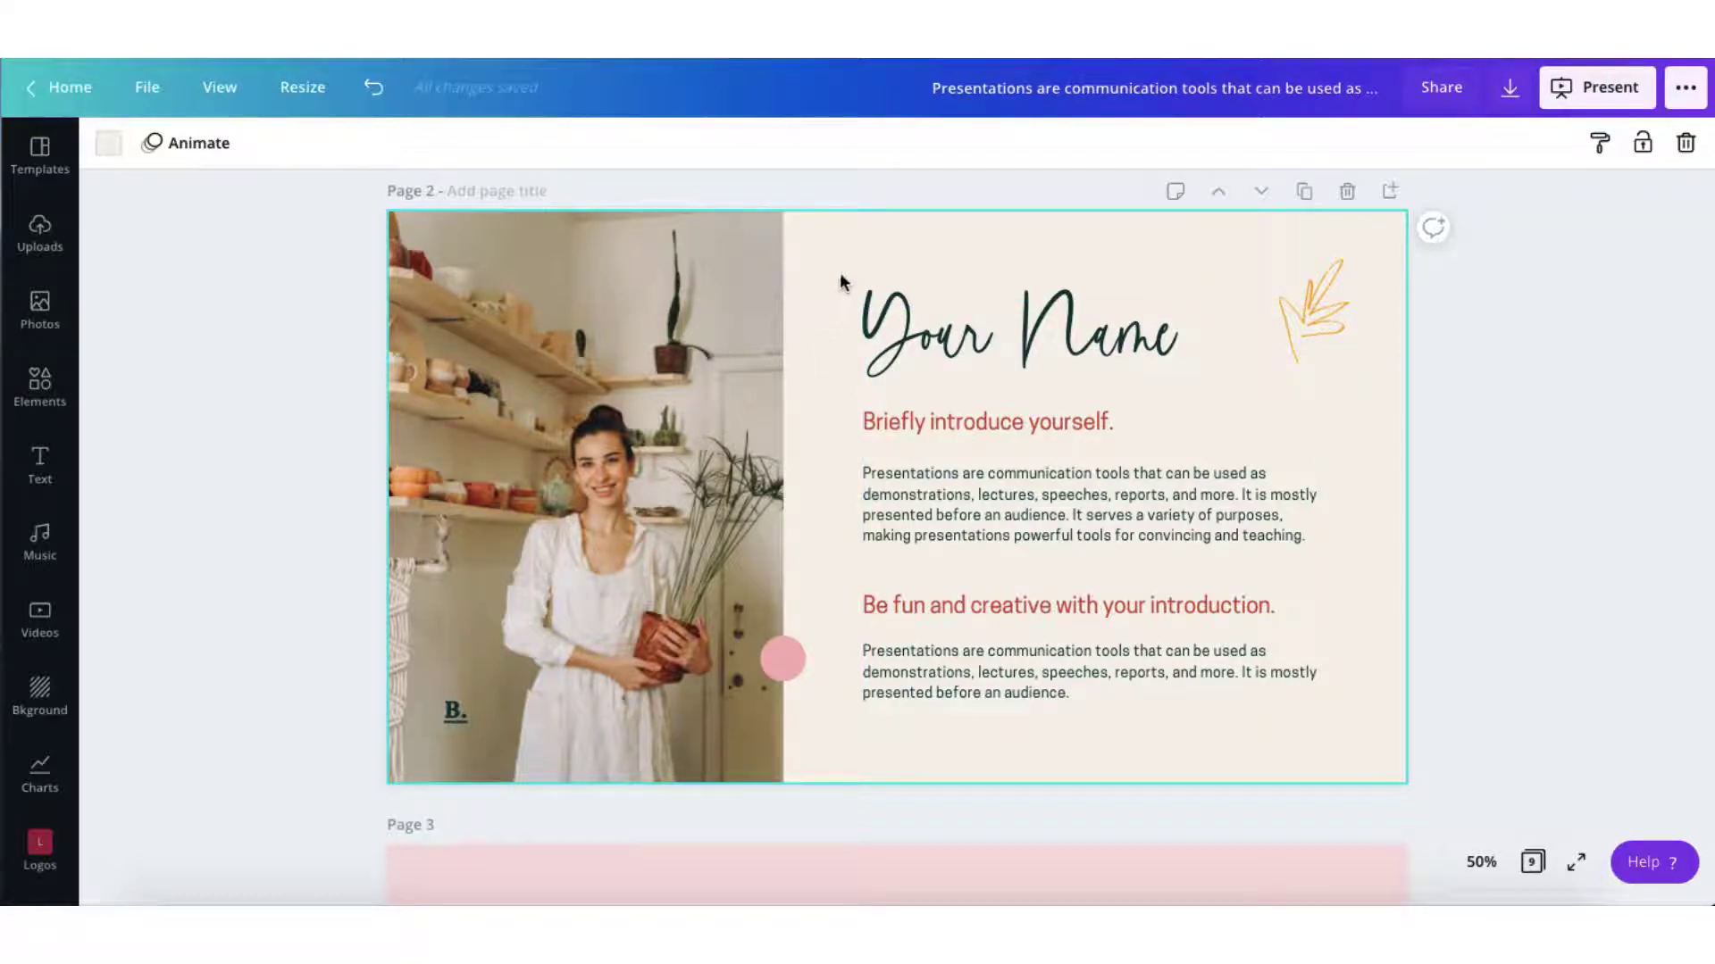
{"action": "left_click_drag", "start_coordinate": [840, 276], "coordinate": [1134, 707]}
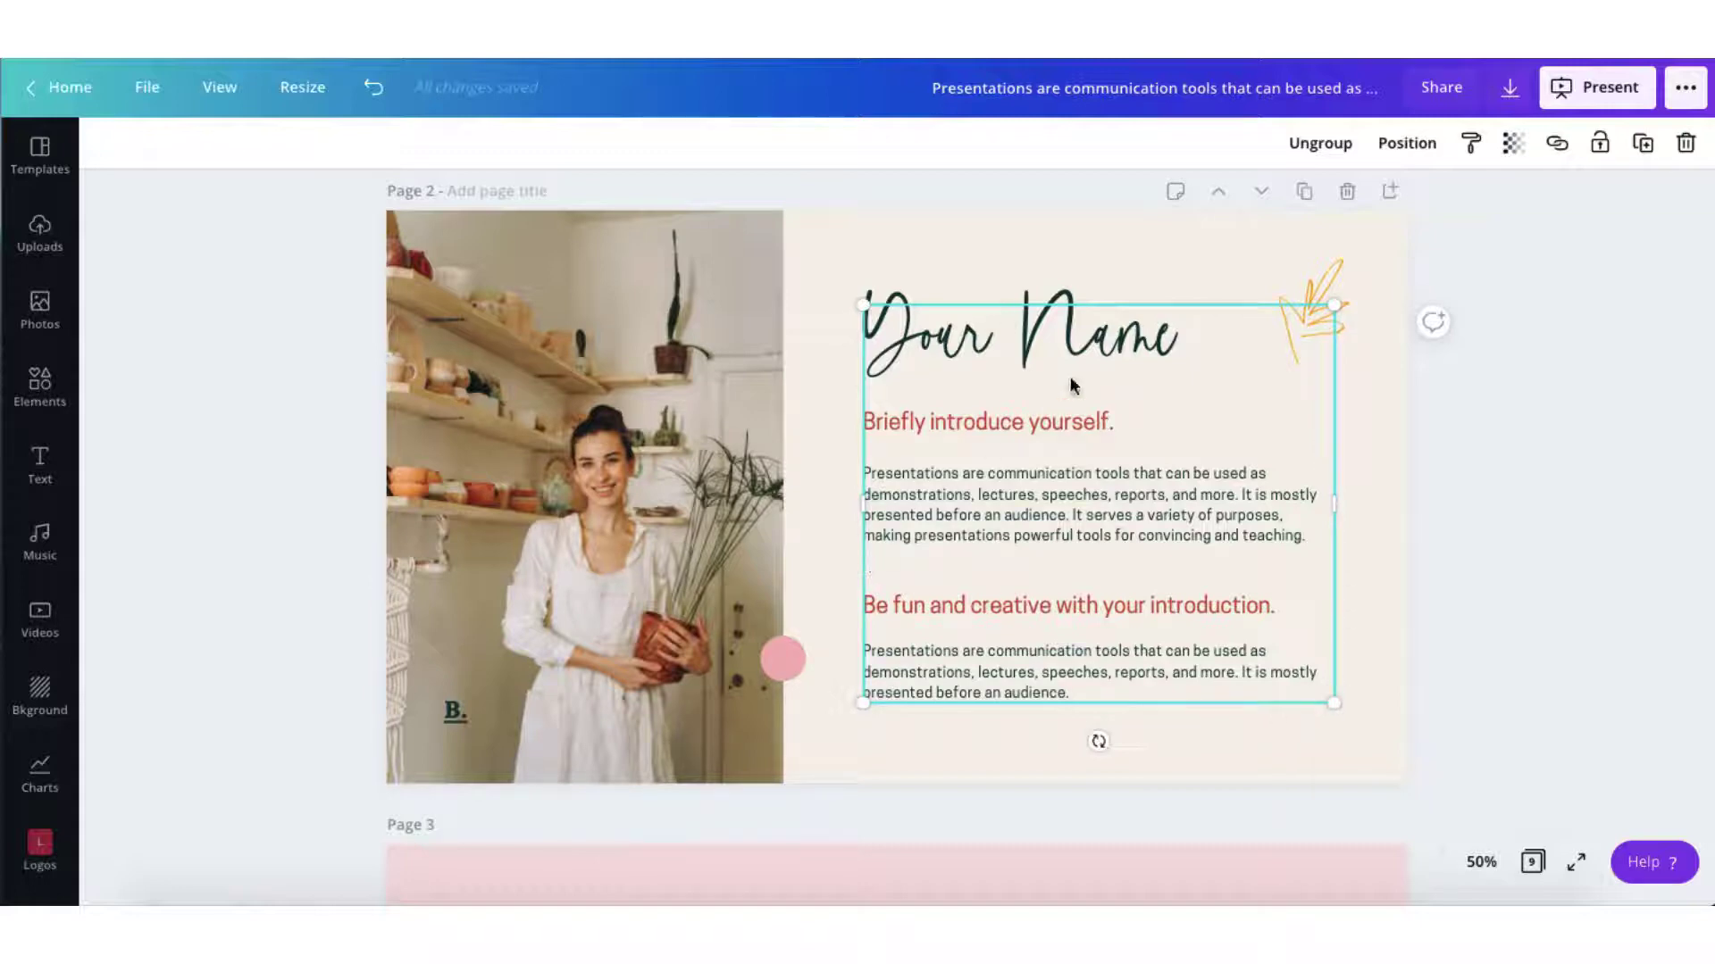
{"action": "left_click", "coordinate": [1470, 150]}
{"action": "scroll", "coordinate": [1197, 260], "scroll_direction": "down", "scroll_amount": 8}
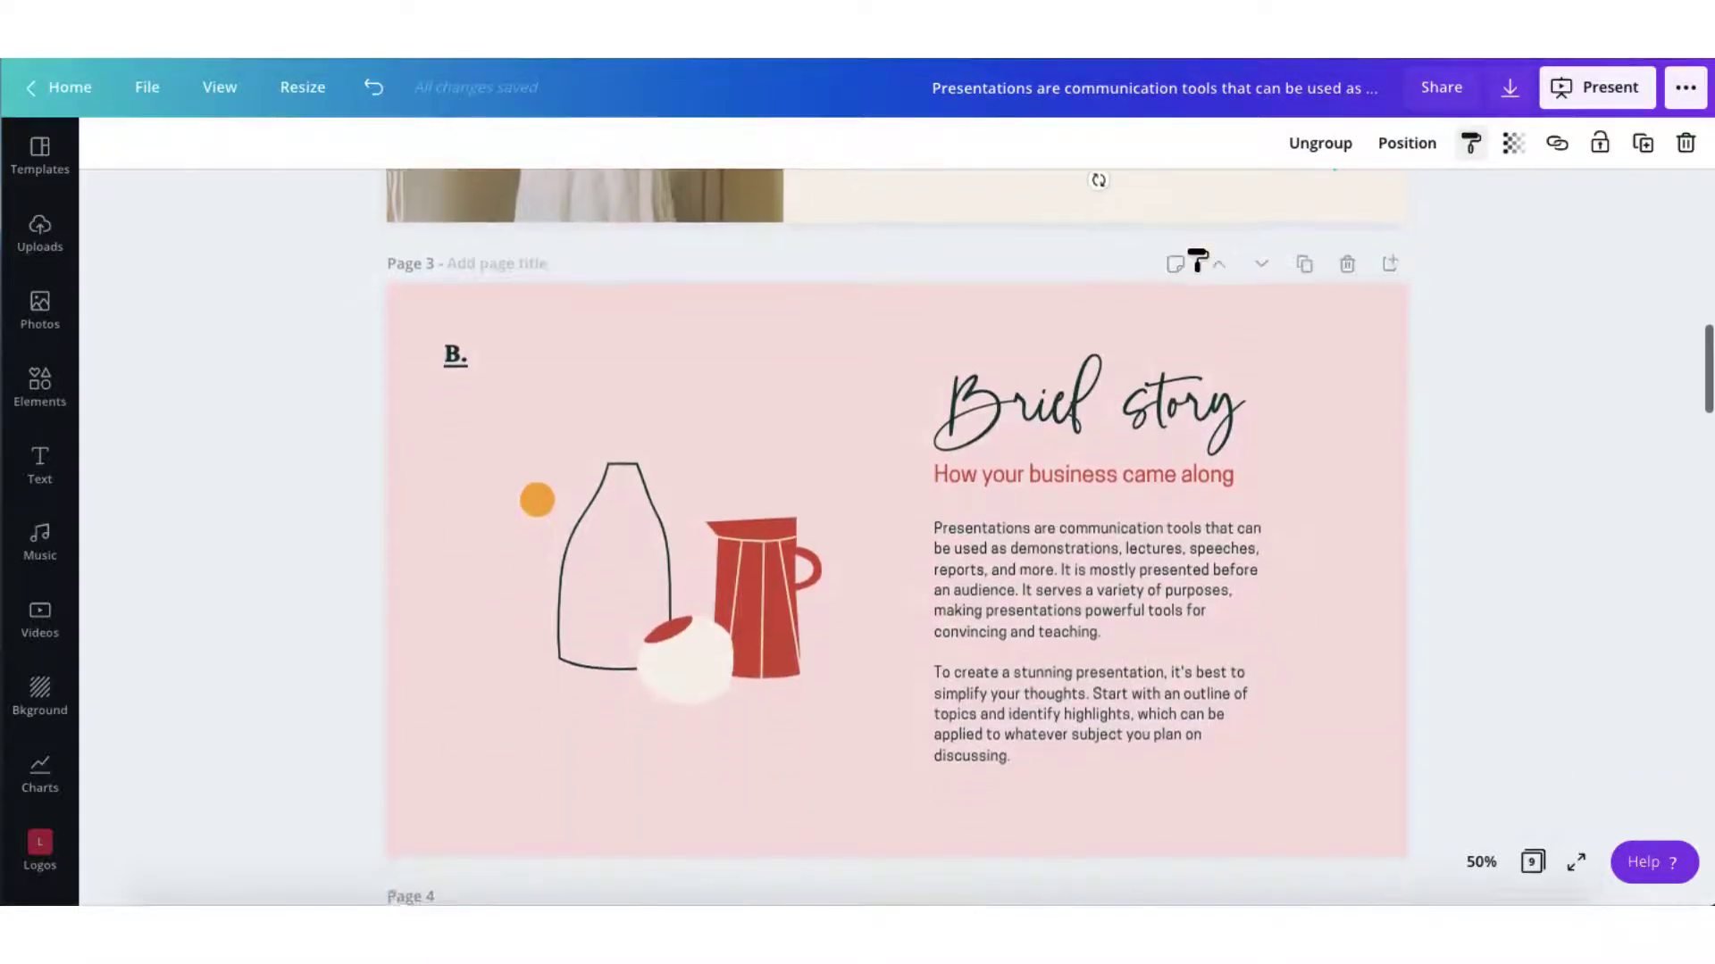
Paint the copied style onto the Your products text group on page 4.
{"action": "scroll", "coordinate": [1196, 260], "scroll_direction": "down", "scroll_amount": 6}
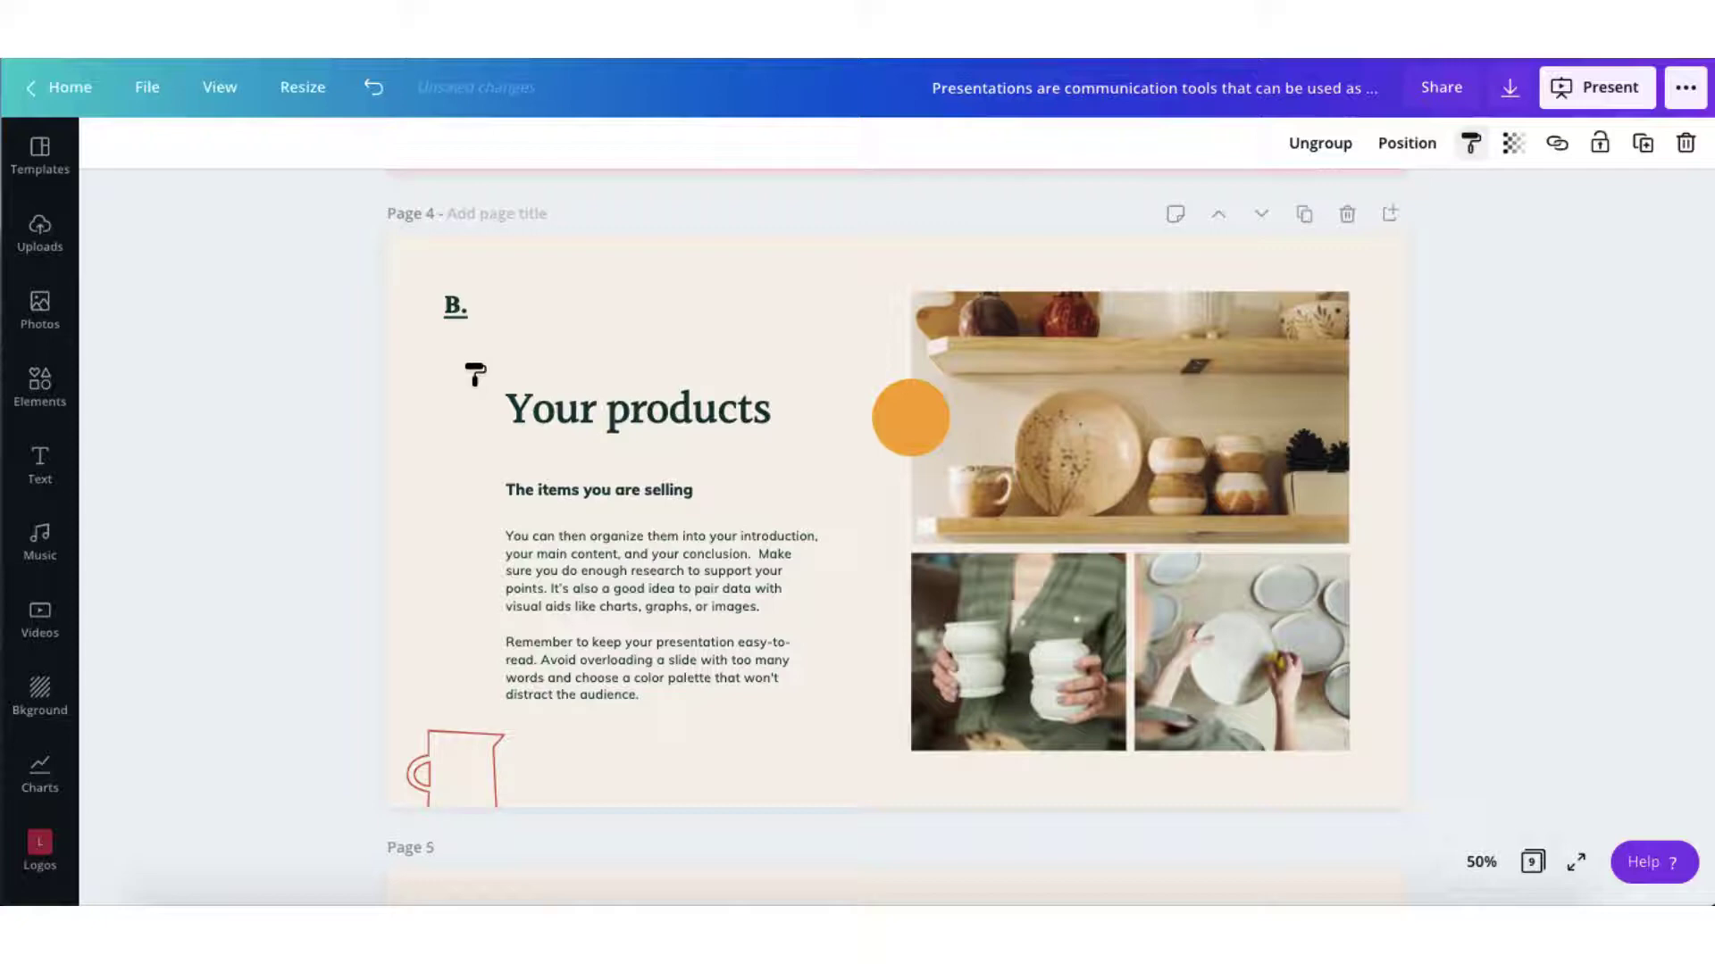
{"action": "left_click_drag", "start_coordinate": [475, 375], "coordinate": [833, 715]}
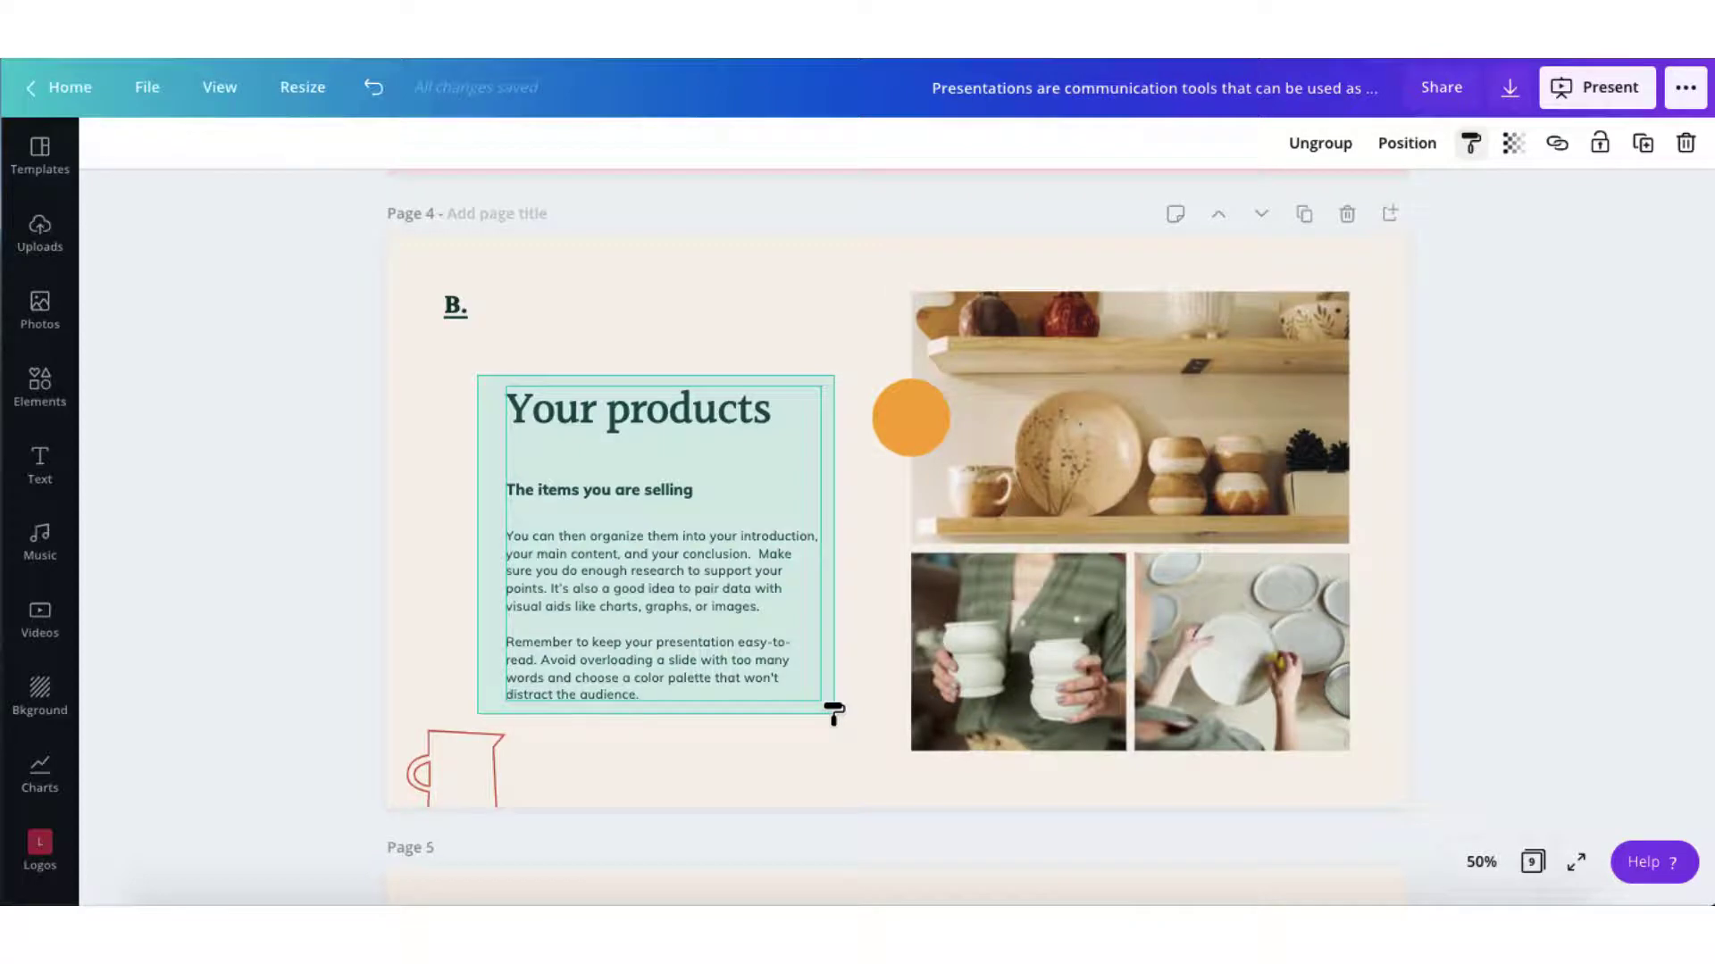
{"action": "left_click_drag", "start_coordinate": [833, 715], "coordinate": [834, 715]}
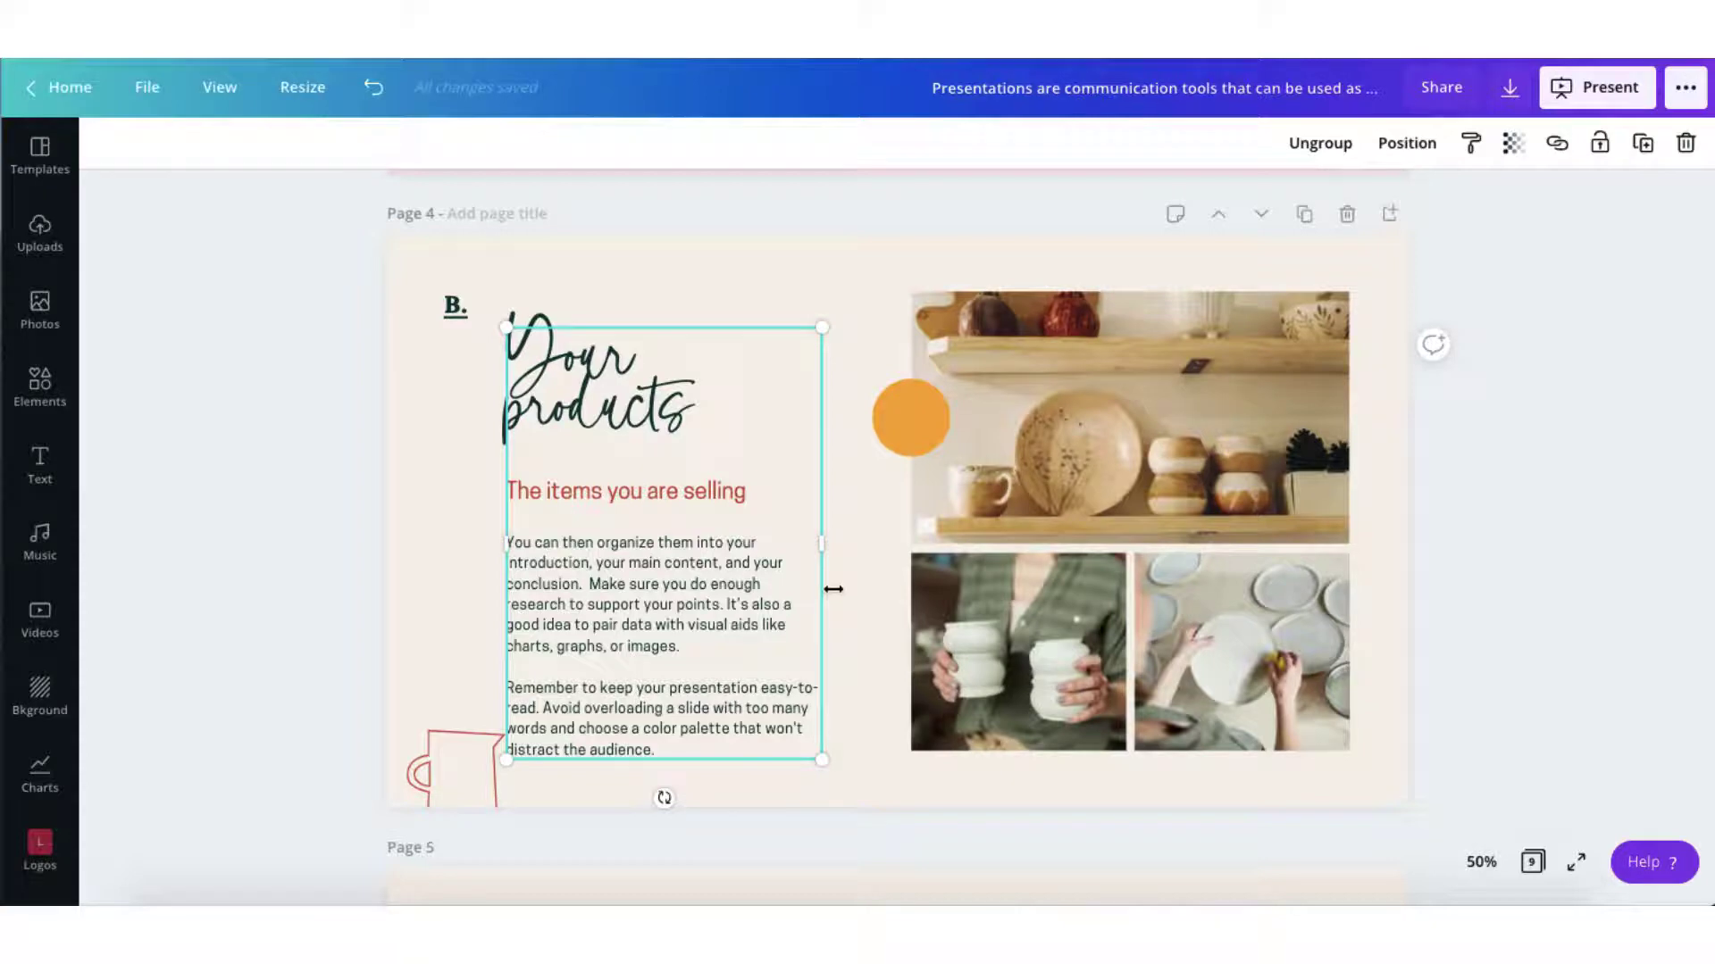
Reselect the restyled Your products text block and copy its style again.
{"action": "left_click", "coordinate": [522, 303]}
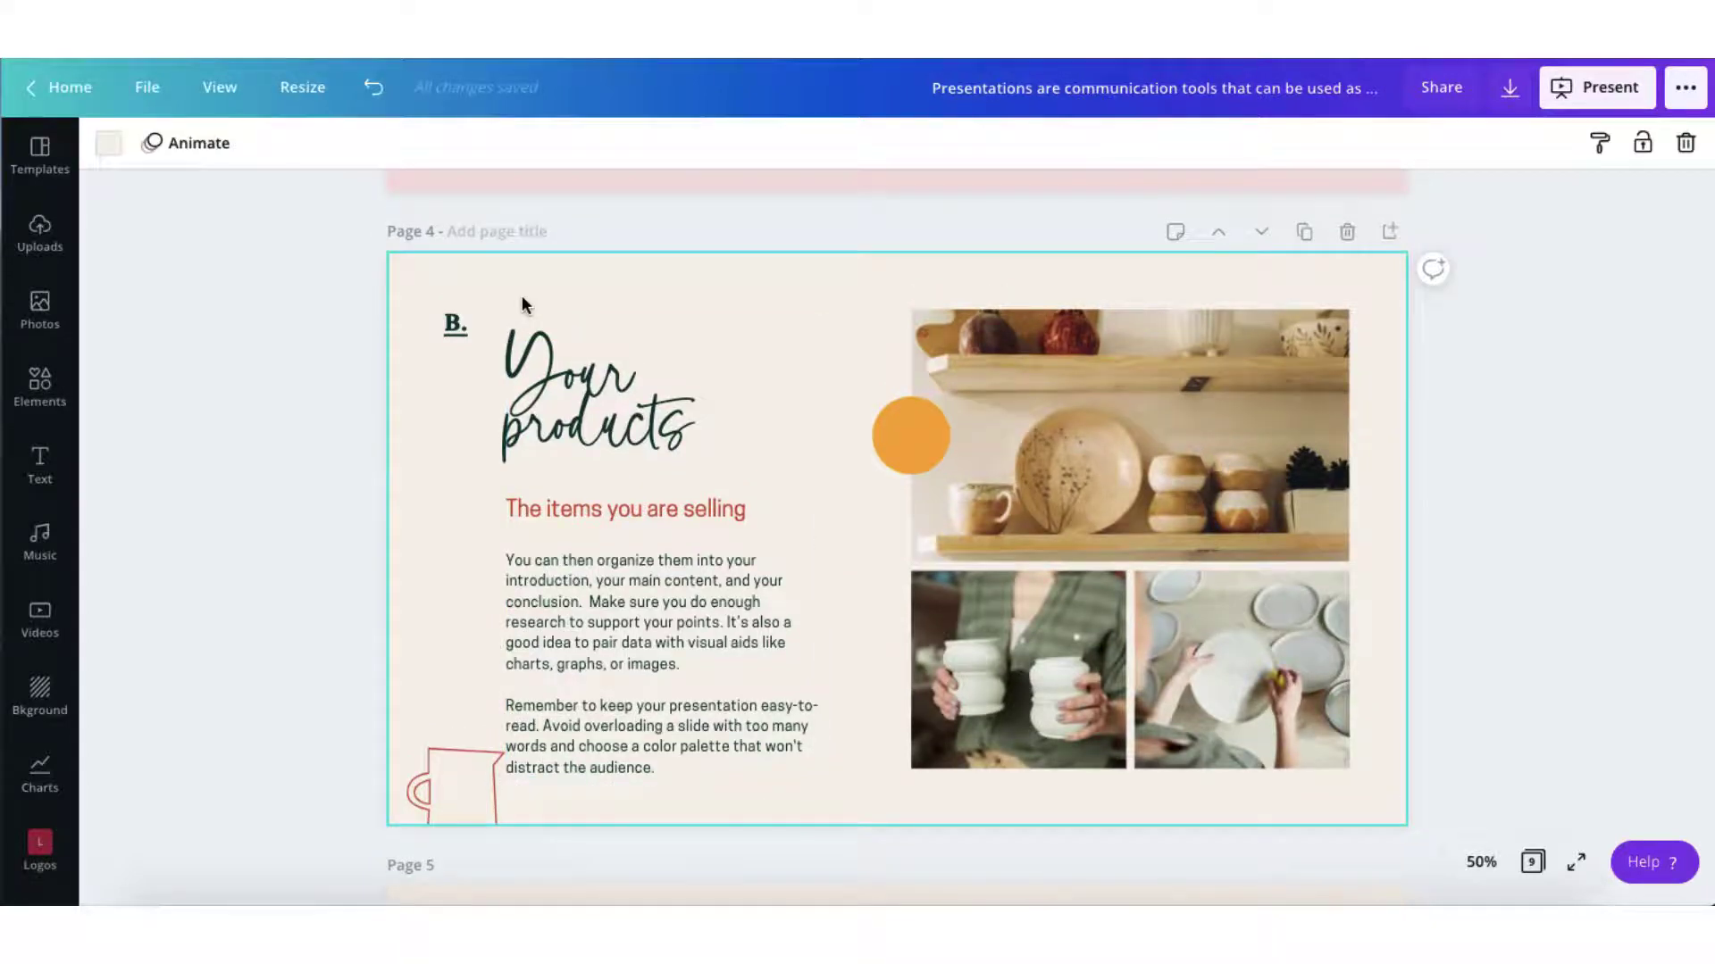
{"action": "left_click_drag", "start_coordinate": [521, 298], "coordinate": [711, 773]}
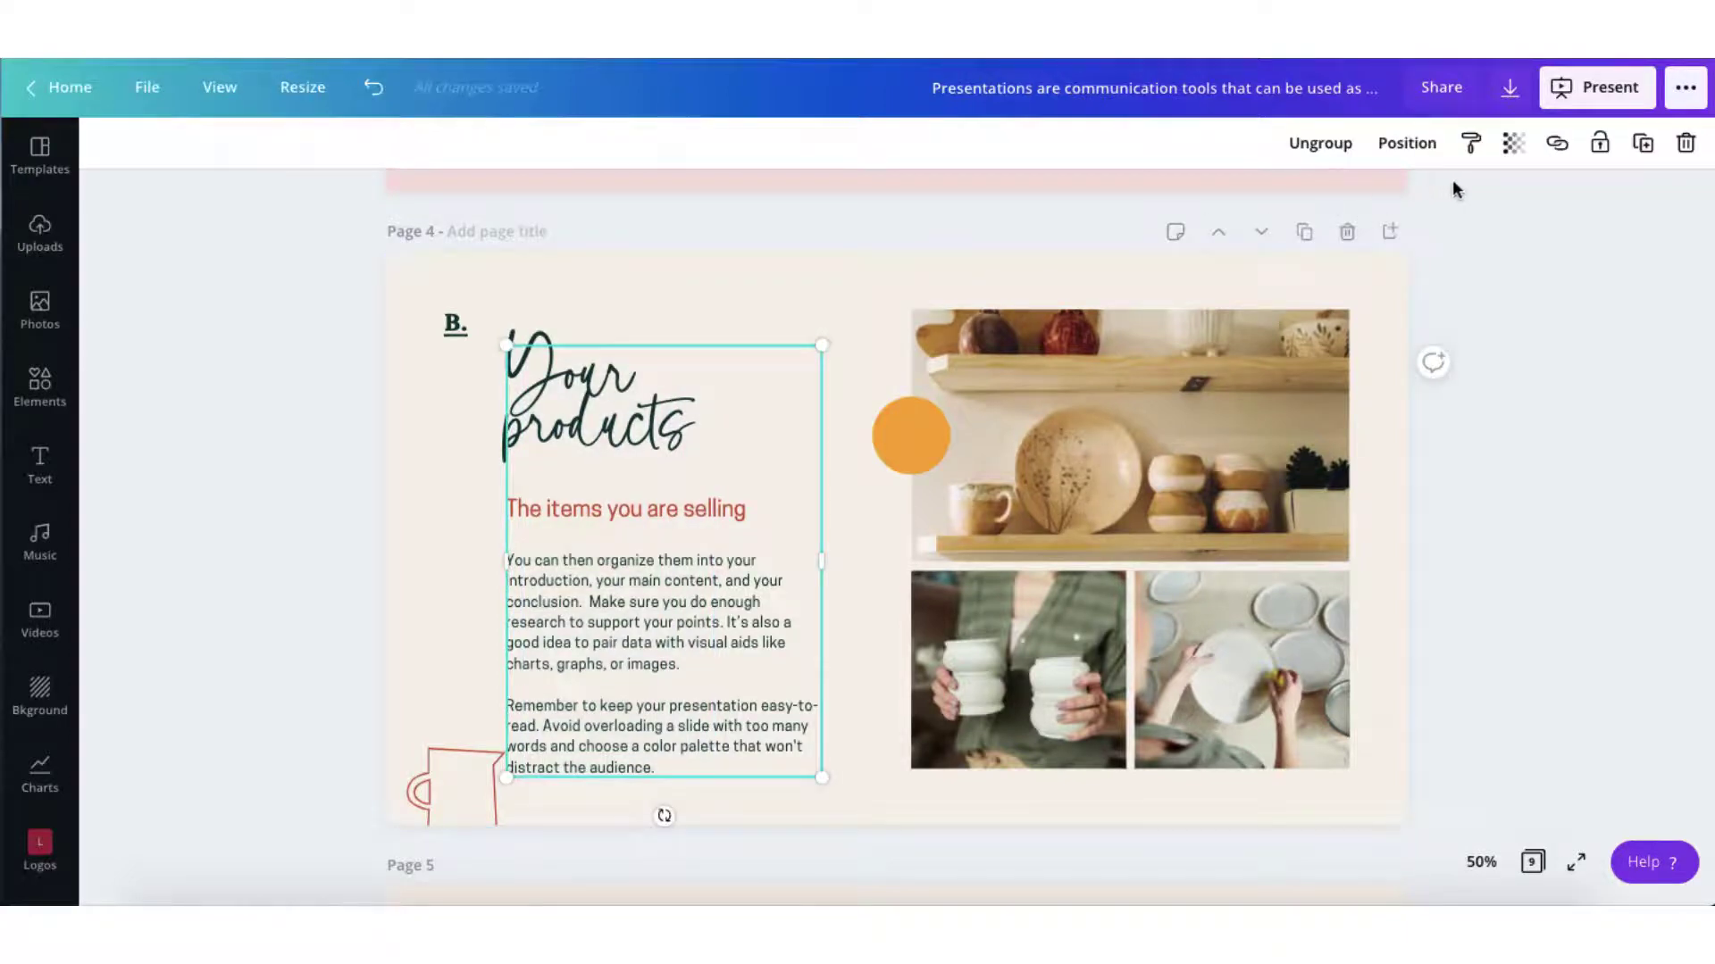
{"action": "left_click", "coordinate": [1470, 142]}
Select the Product 5 photo on page 9 and copy its light, faded photo style.
{"action": "scroll", "coordinate": [769, 531], "scroll_direction": "down", "scroll_amount": 1}
{"action": "scroll", "coordinate": [770, 532], "scroll_direction": "down", "scroll_amount": 6}
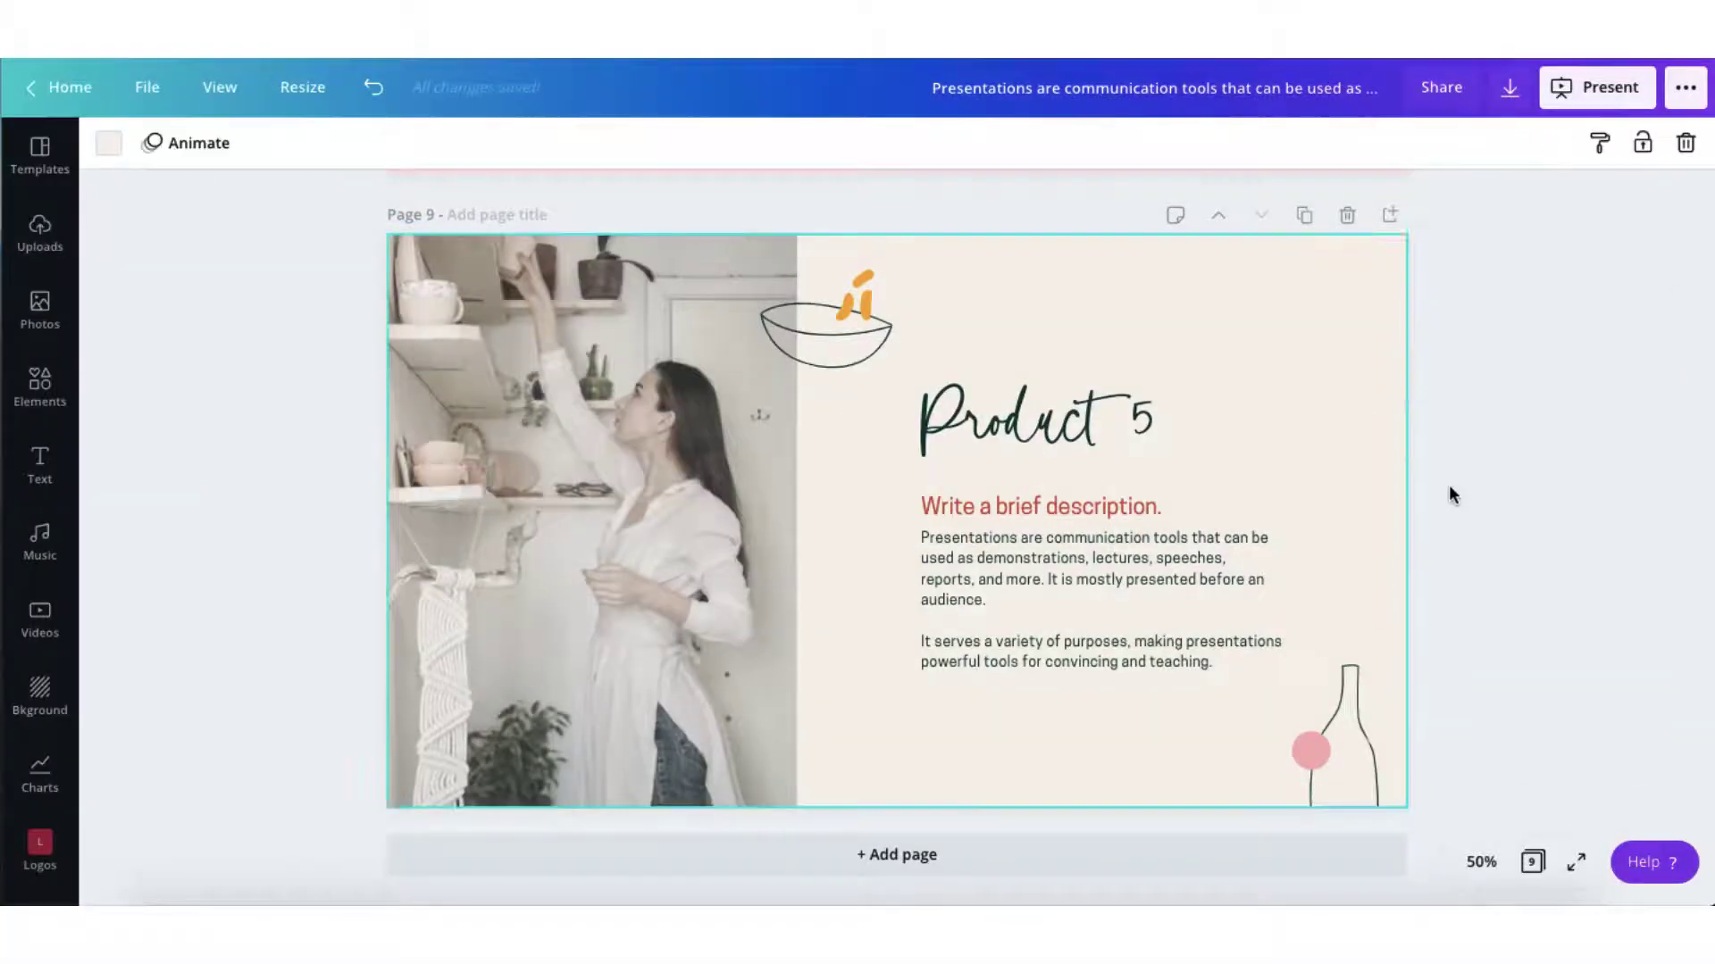
{"action": "left_click", "coordinate": [1449, 484]}
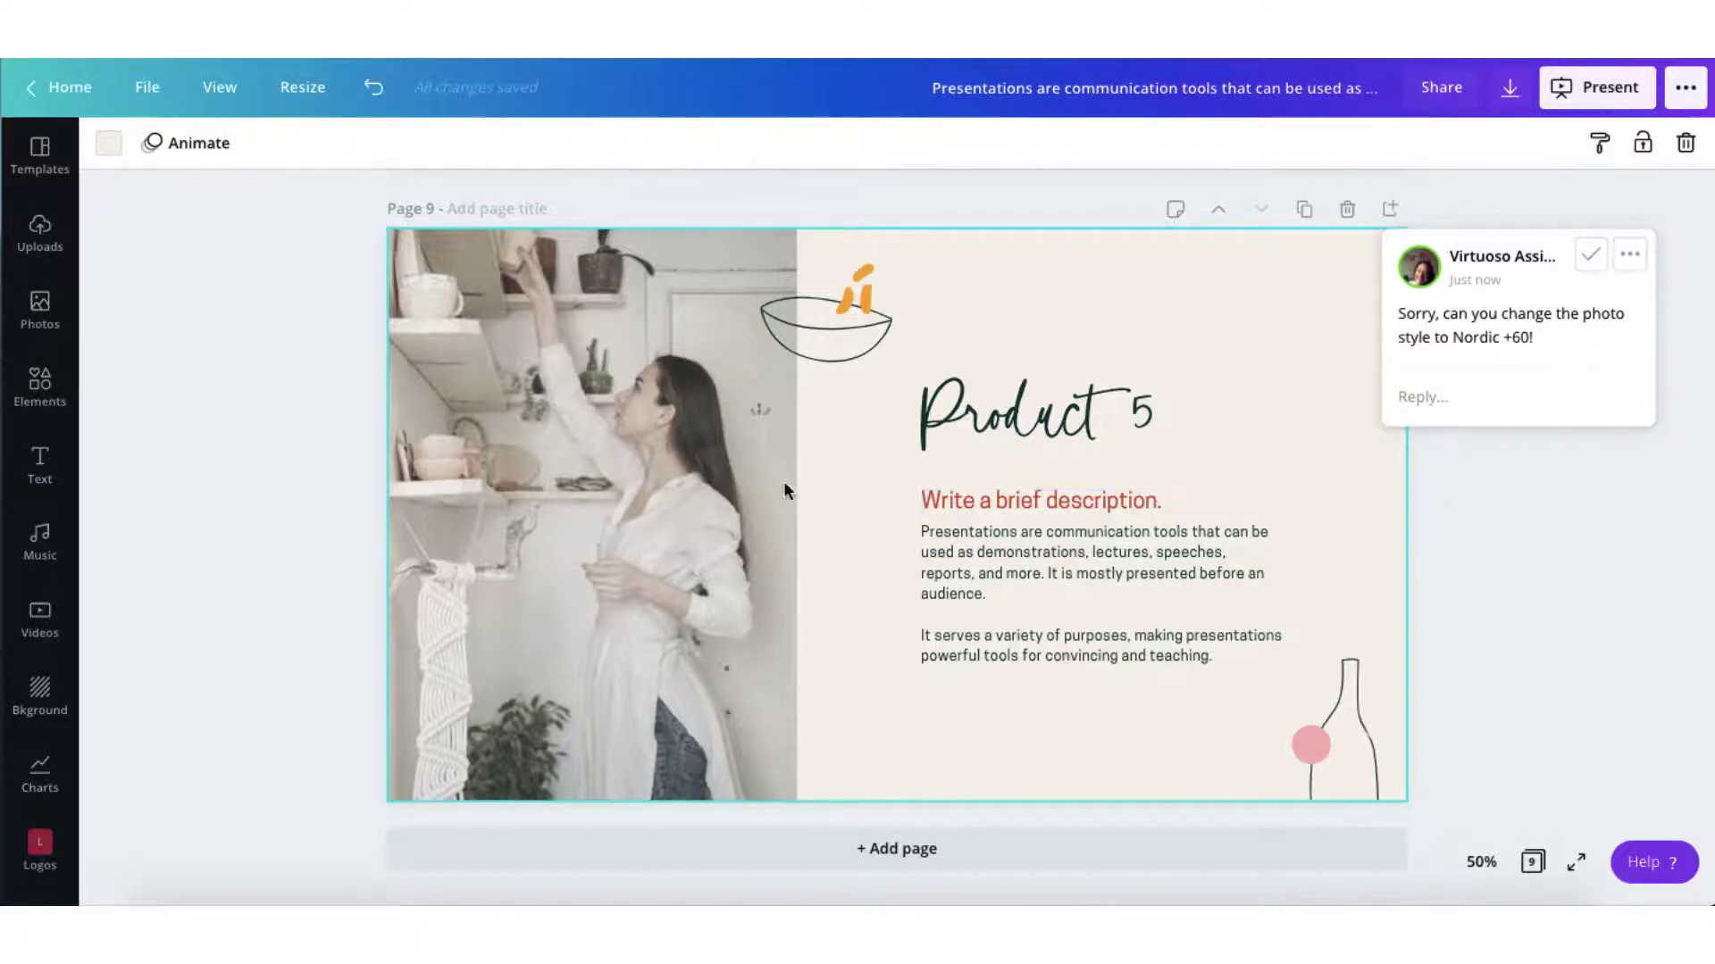
{"action": "left_click", "coordinate": [640, 505]}
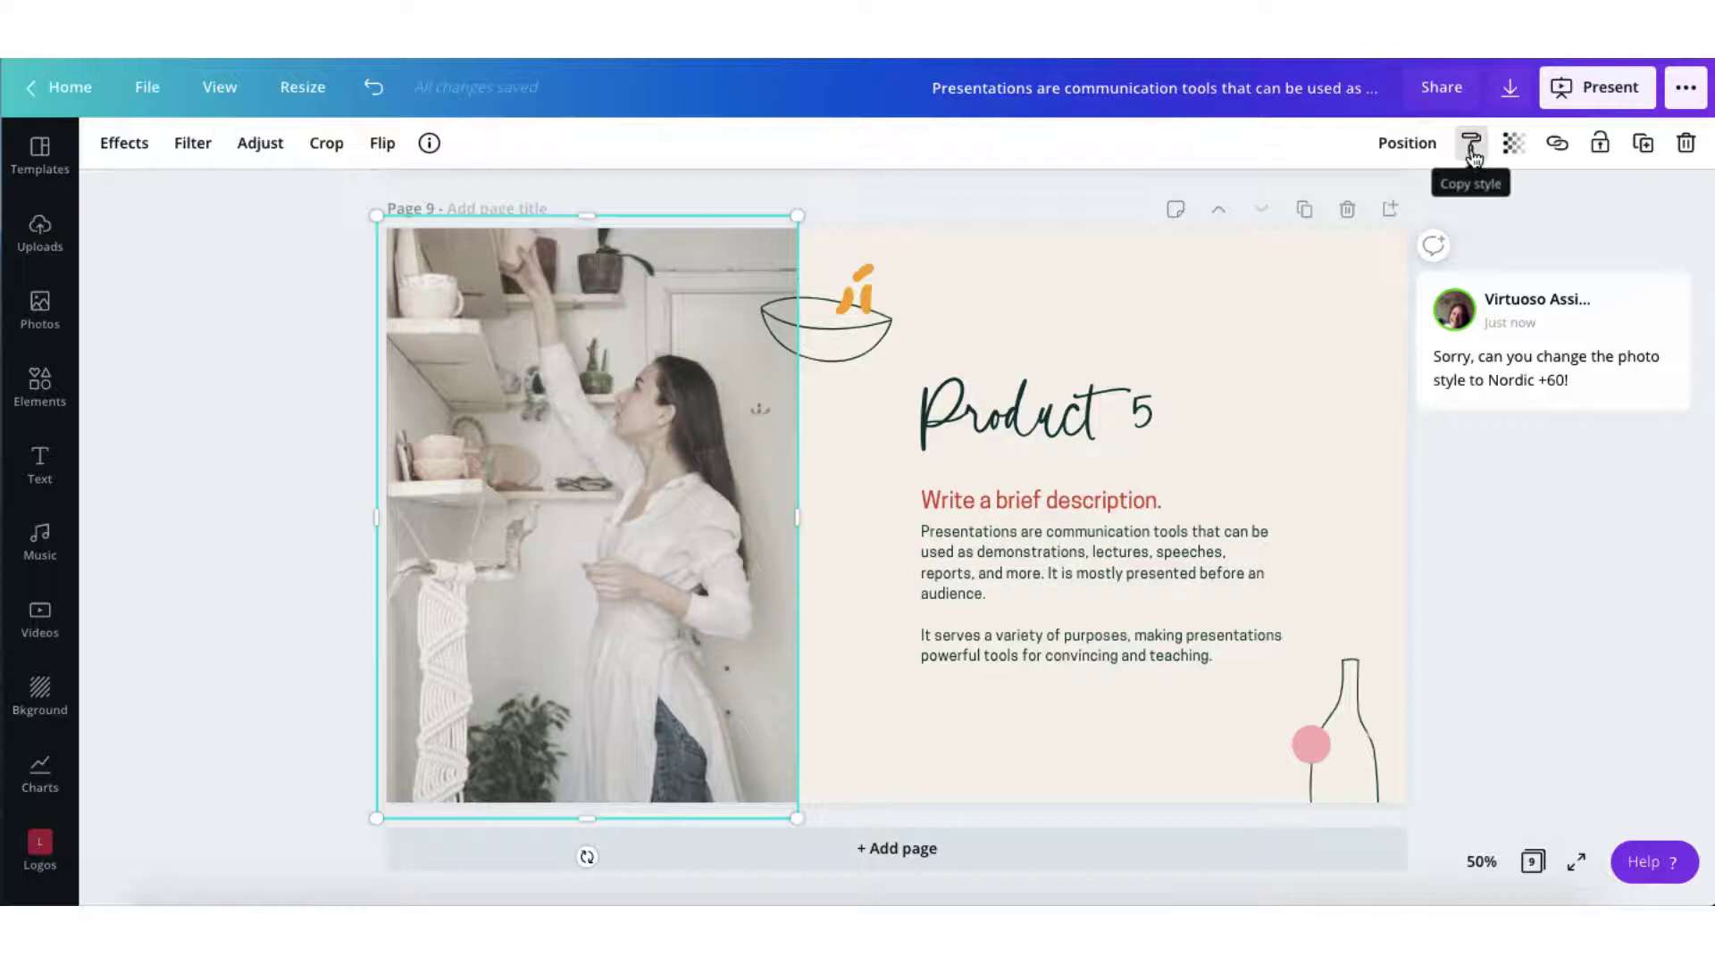
{"action": "left_click", "coordinate": [1472, 152]}
{"action": "scroll", "coordinate": [685, 499], "scroll_direction": "up", "scroll_amount": 7}
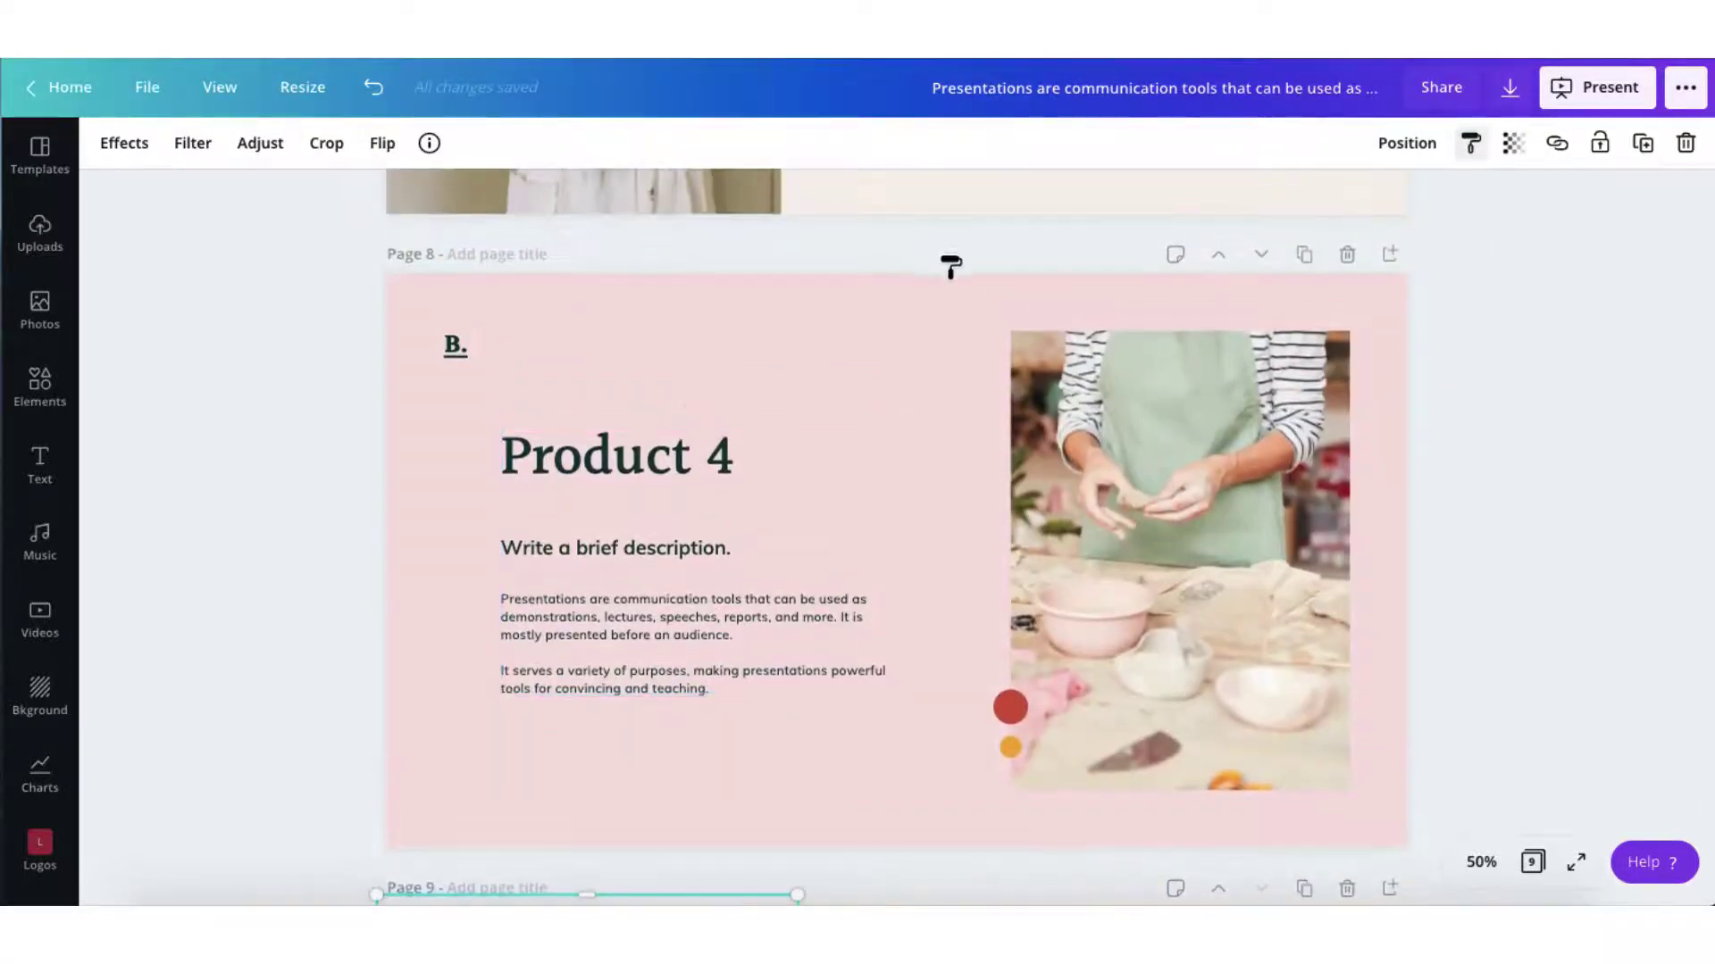
Apply the faded photo style to the Product 4 photo, then copy it onto the Product 3 photo.
{"action": "left_click", "coordinate": [1087, 459]}
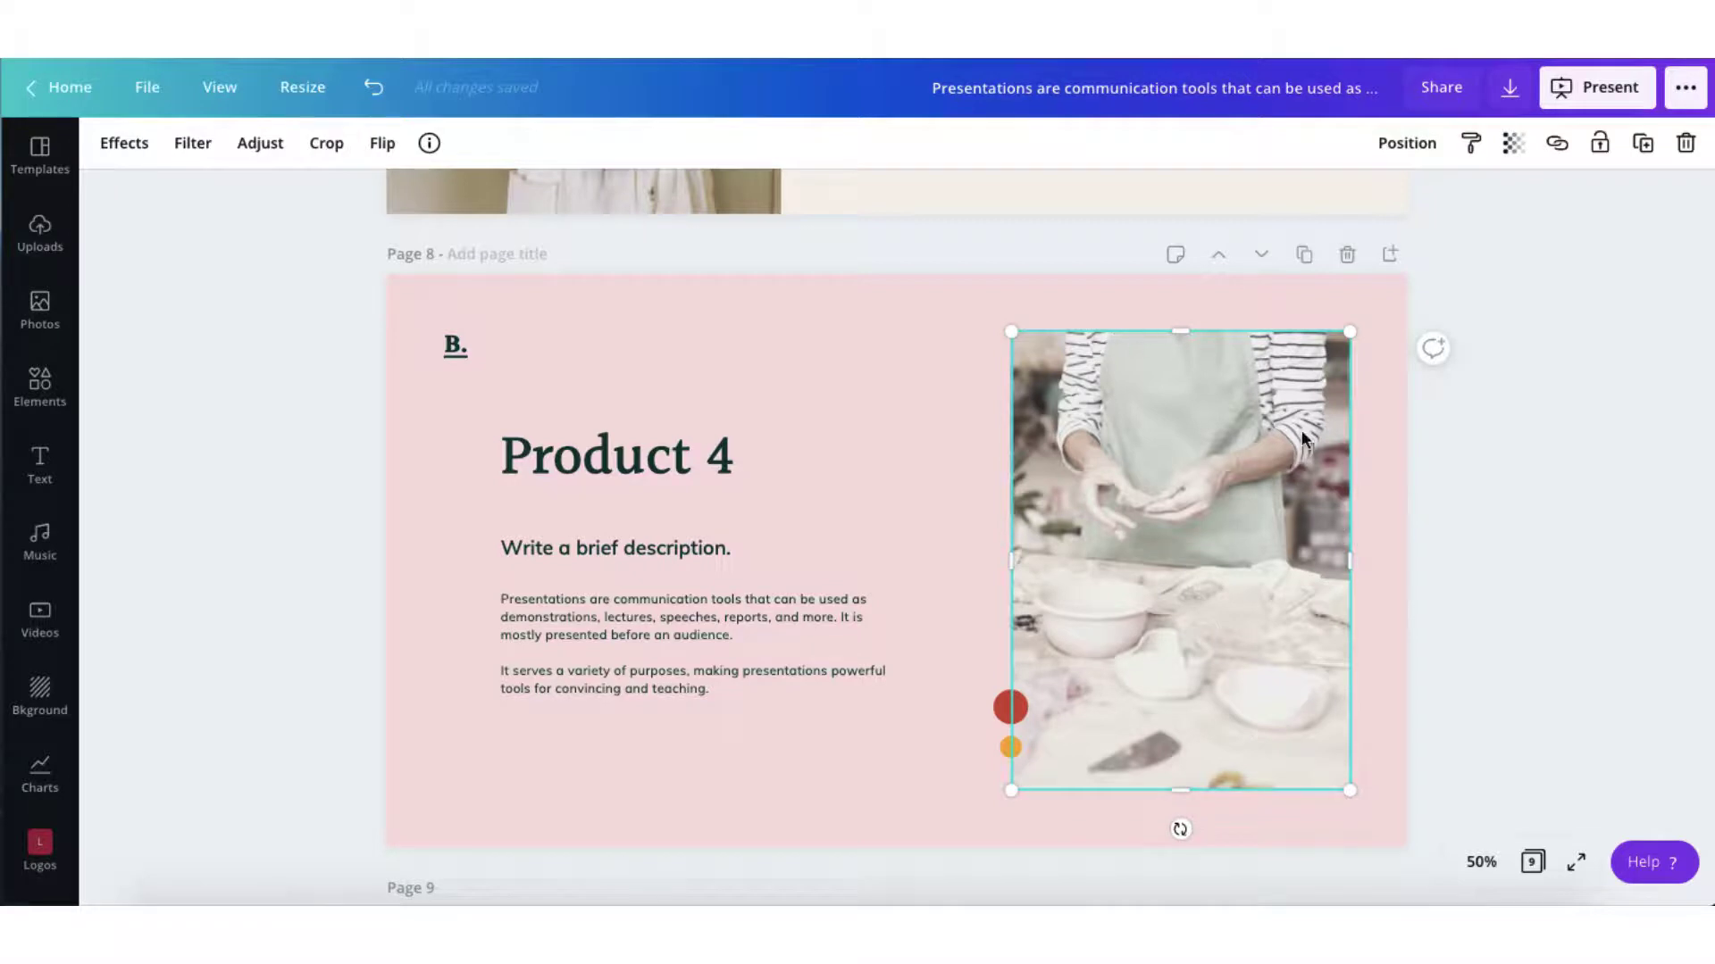
{"action": "left_click", "coordinate": [1468, 152]}
{"action": "scroll", "coordinate": [1030, 260], "scroll_direction": "up", "scroll_amount": 5}
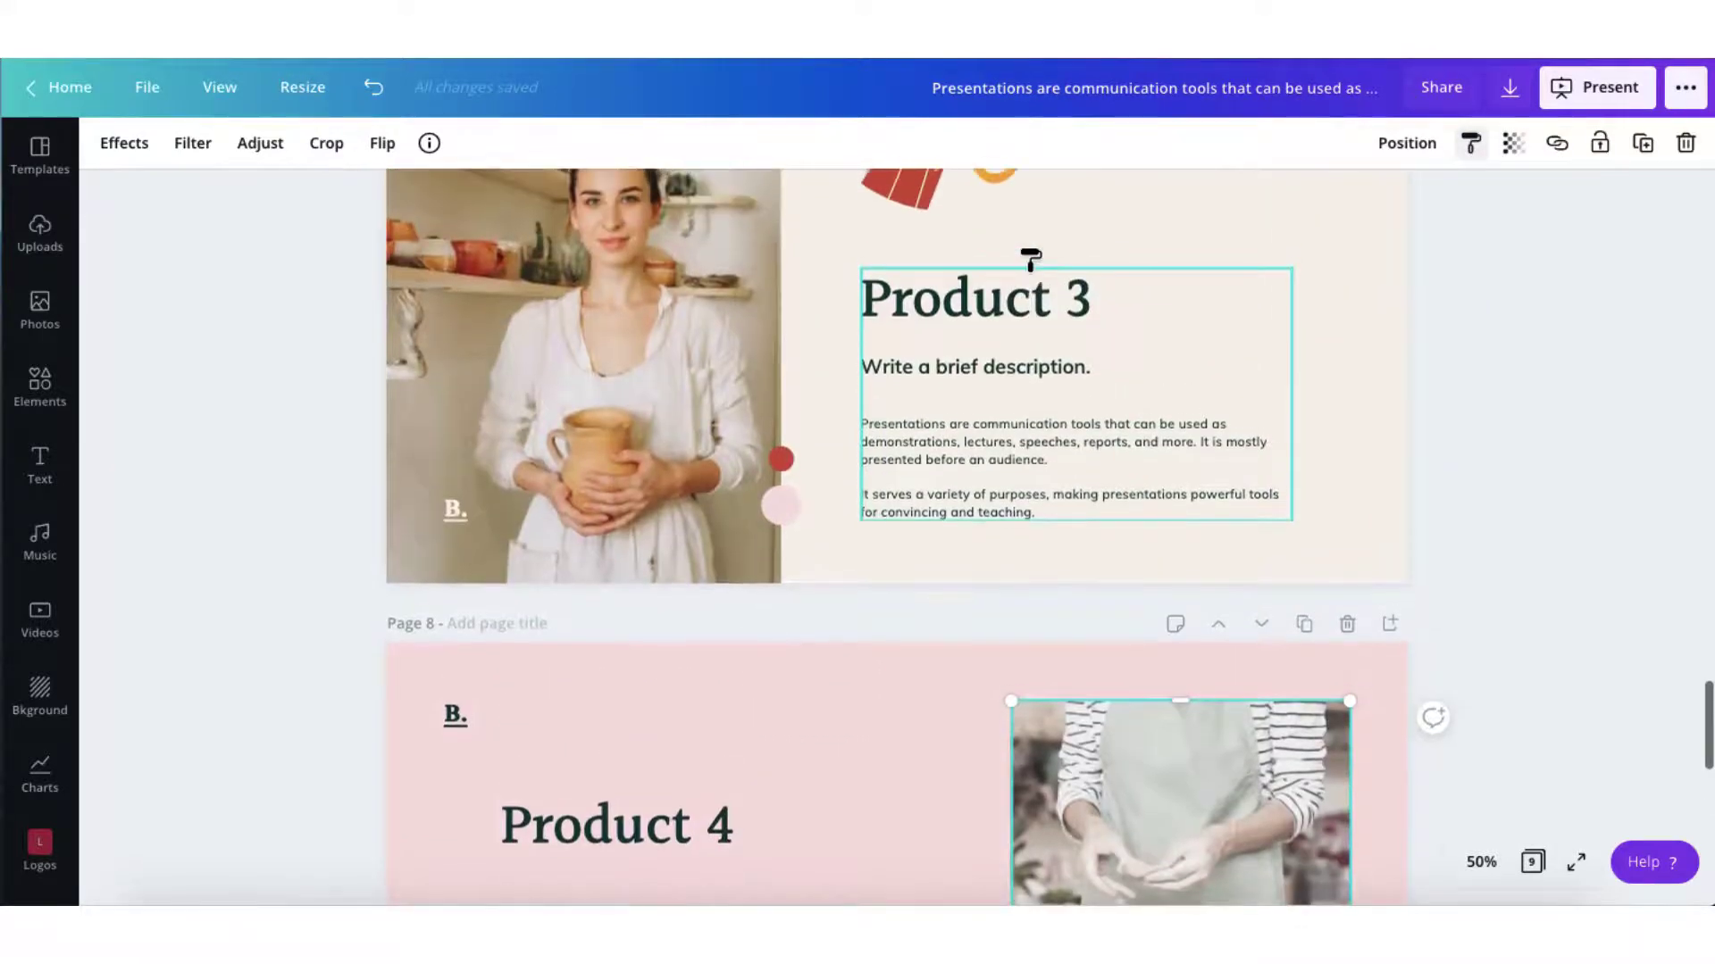
{"action": "scroll", "coordinate": [1030, 260], "scroll_direction": "up", "scroll_amount": 2}
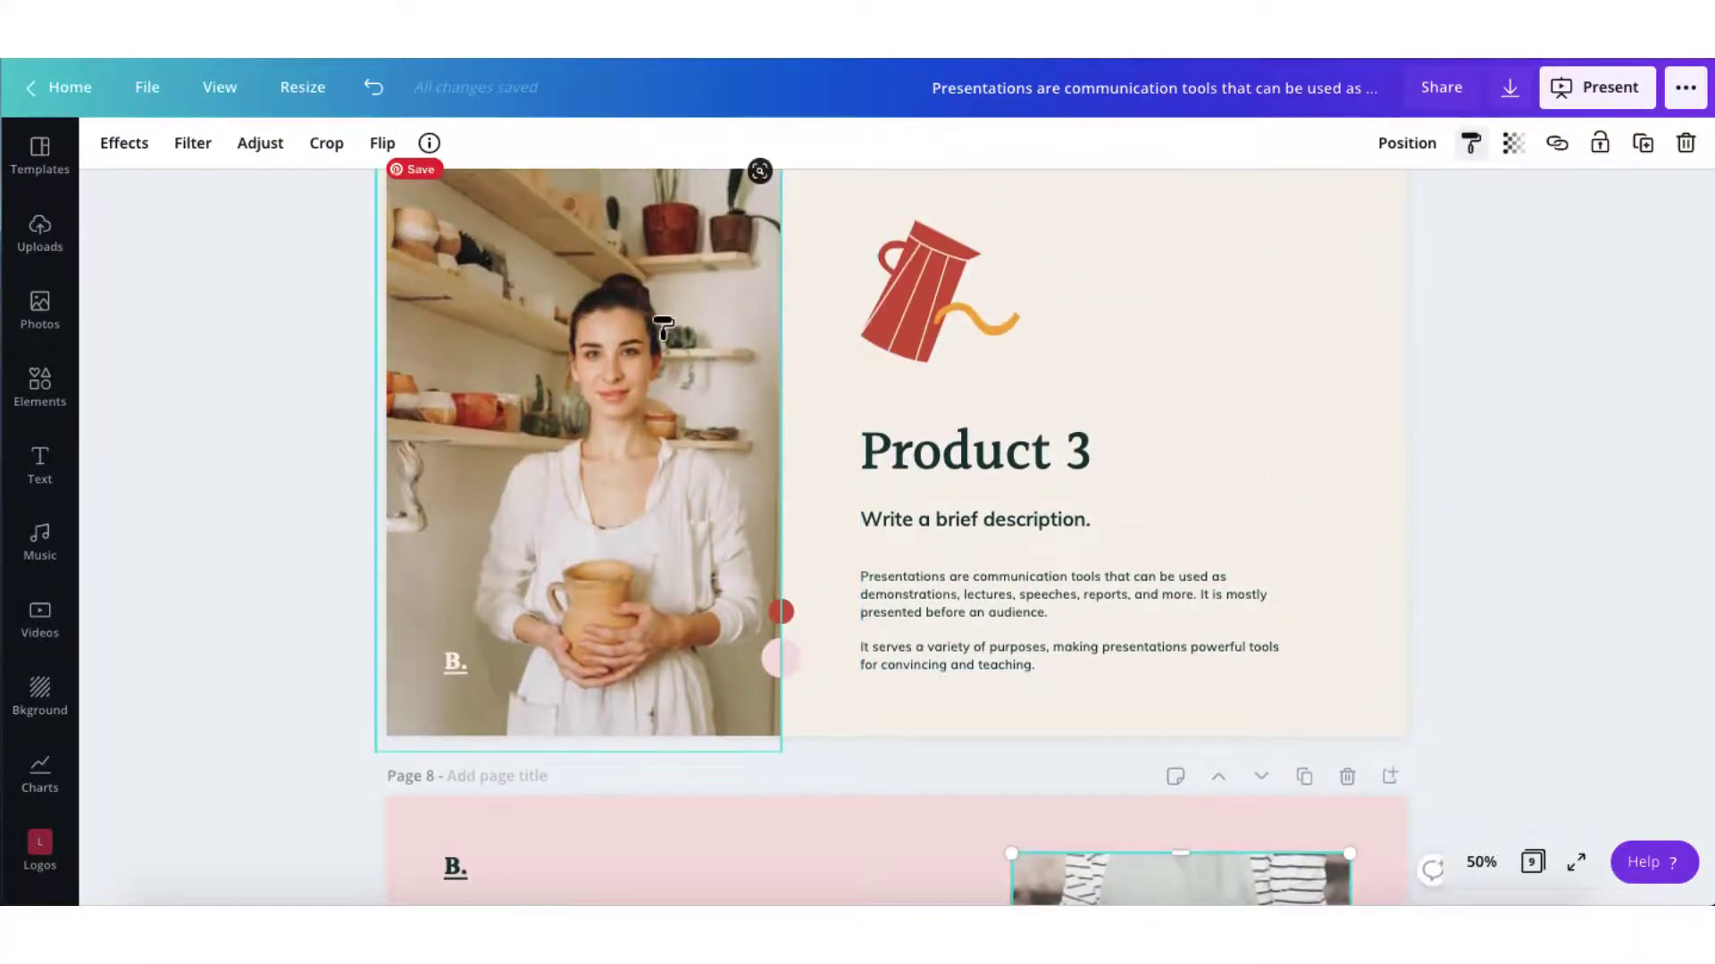
{"action": "left_click", "coordinate": [613, 344]}
{"action": "left_click", "coordinate": [274, 457]}
{"action": "scroll", "coordinate": [274, 459], "scroll_direction": "up", "scroll_amount": 1}
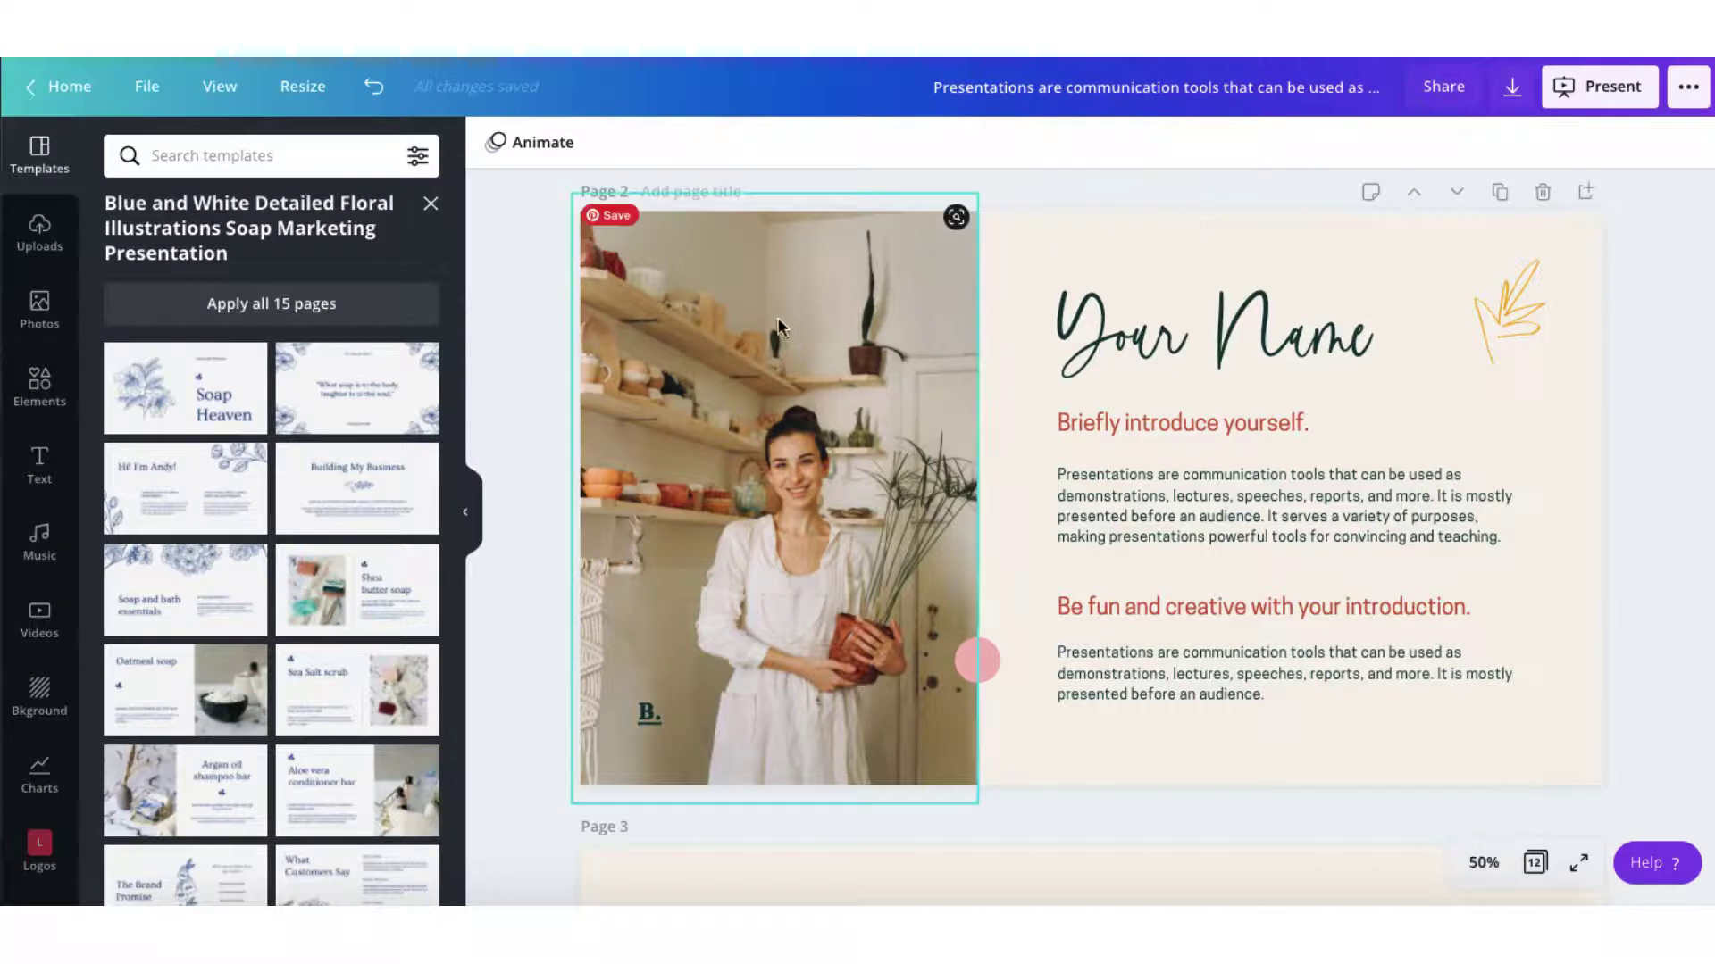
Insert The Brand Promise template page as page 4, then add a Shea butter soap page.
{"action": "scroll", "coordinate": [548, 425], "scroll_direction": "down", "scroll_amount": 1}
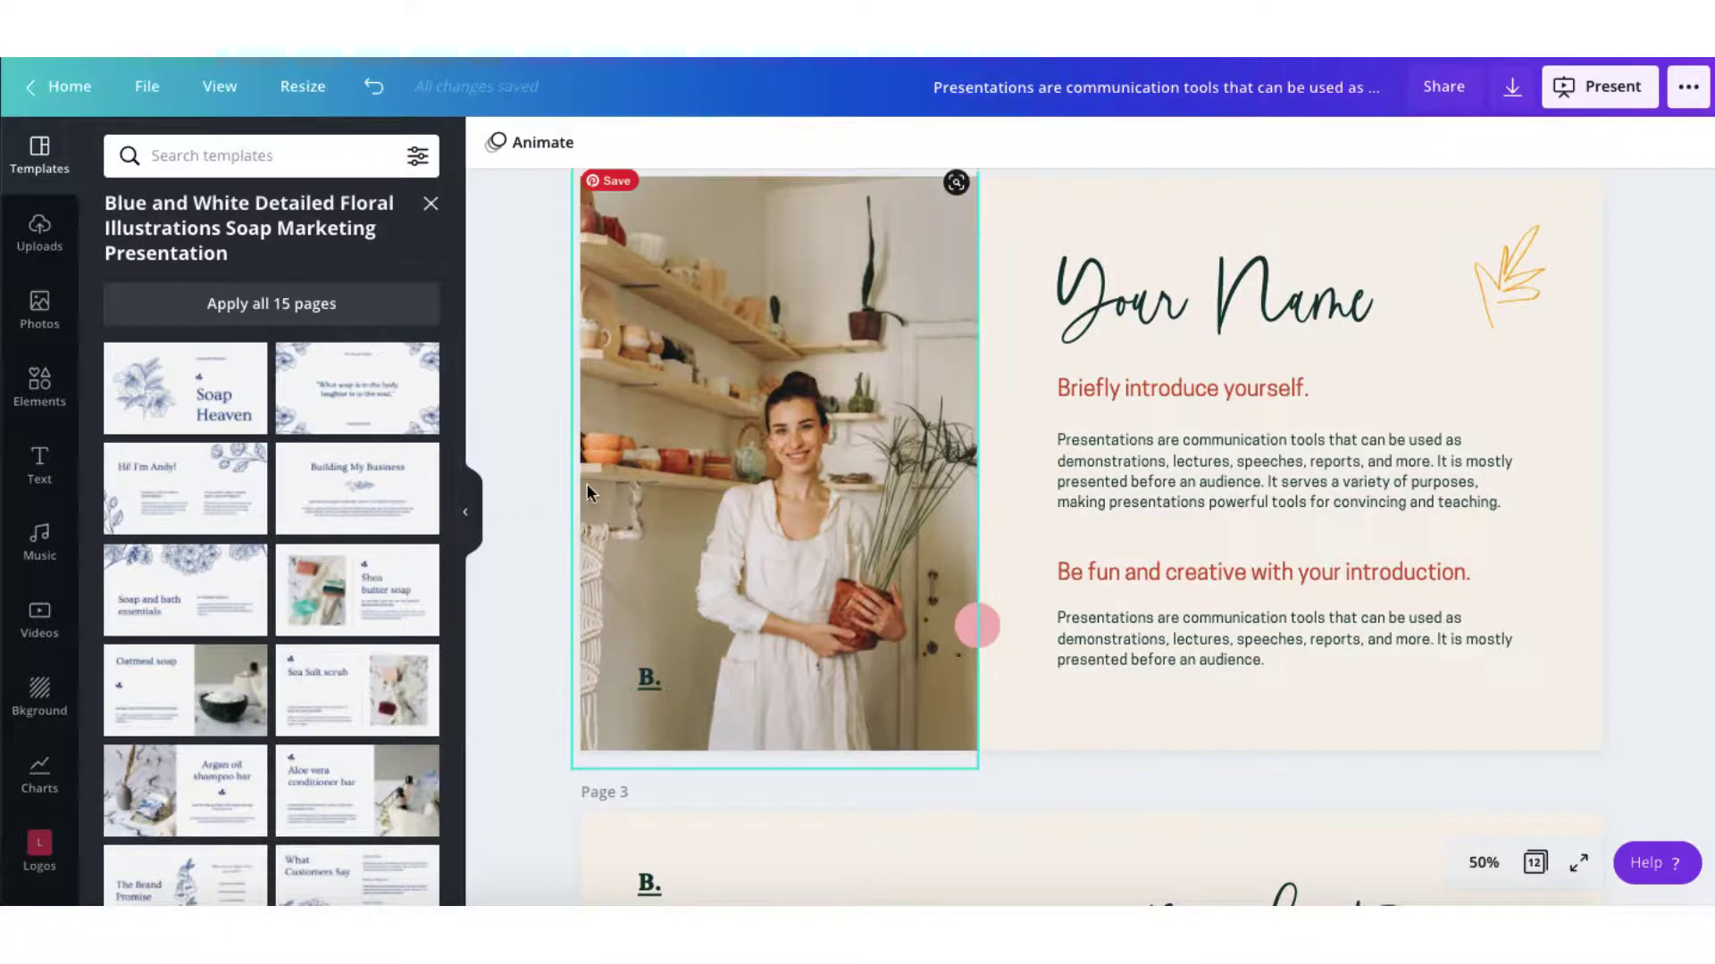
{"action": "scroll", "coordinate": [602, 487], "scroll_direction": "down", "scroll_amount": 8}
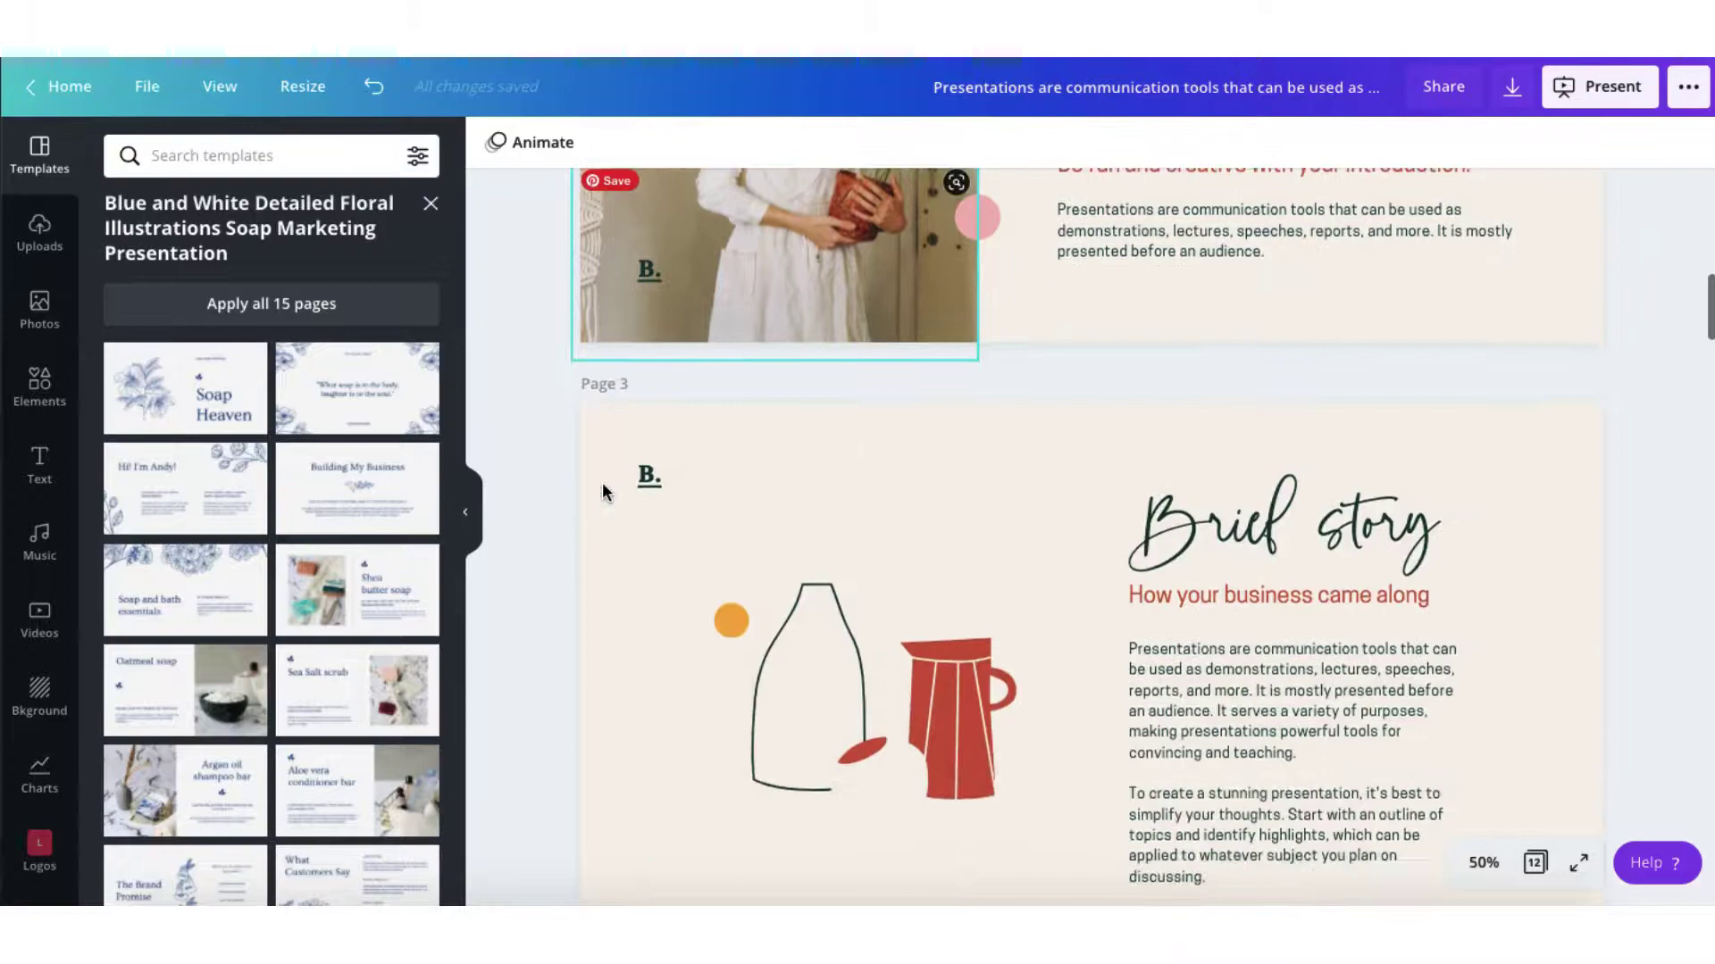
{"action": "scroll", "coordinate": [603, 490], "scroll_direction": "down", "scroll_amount": 5}
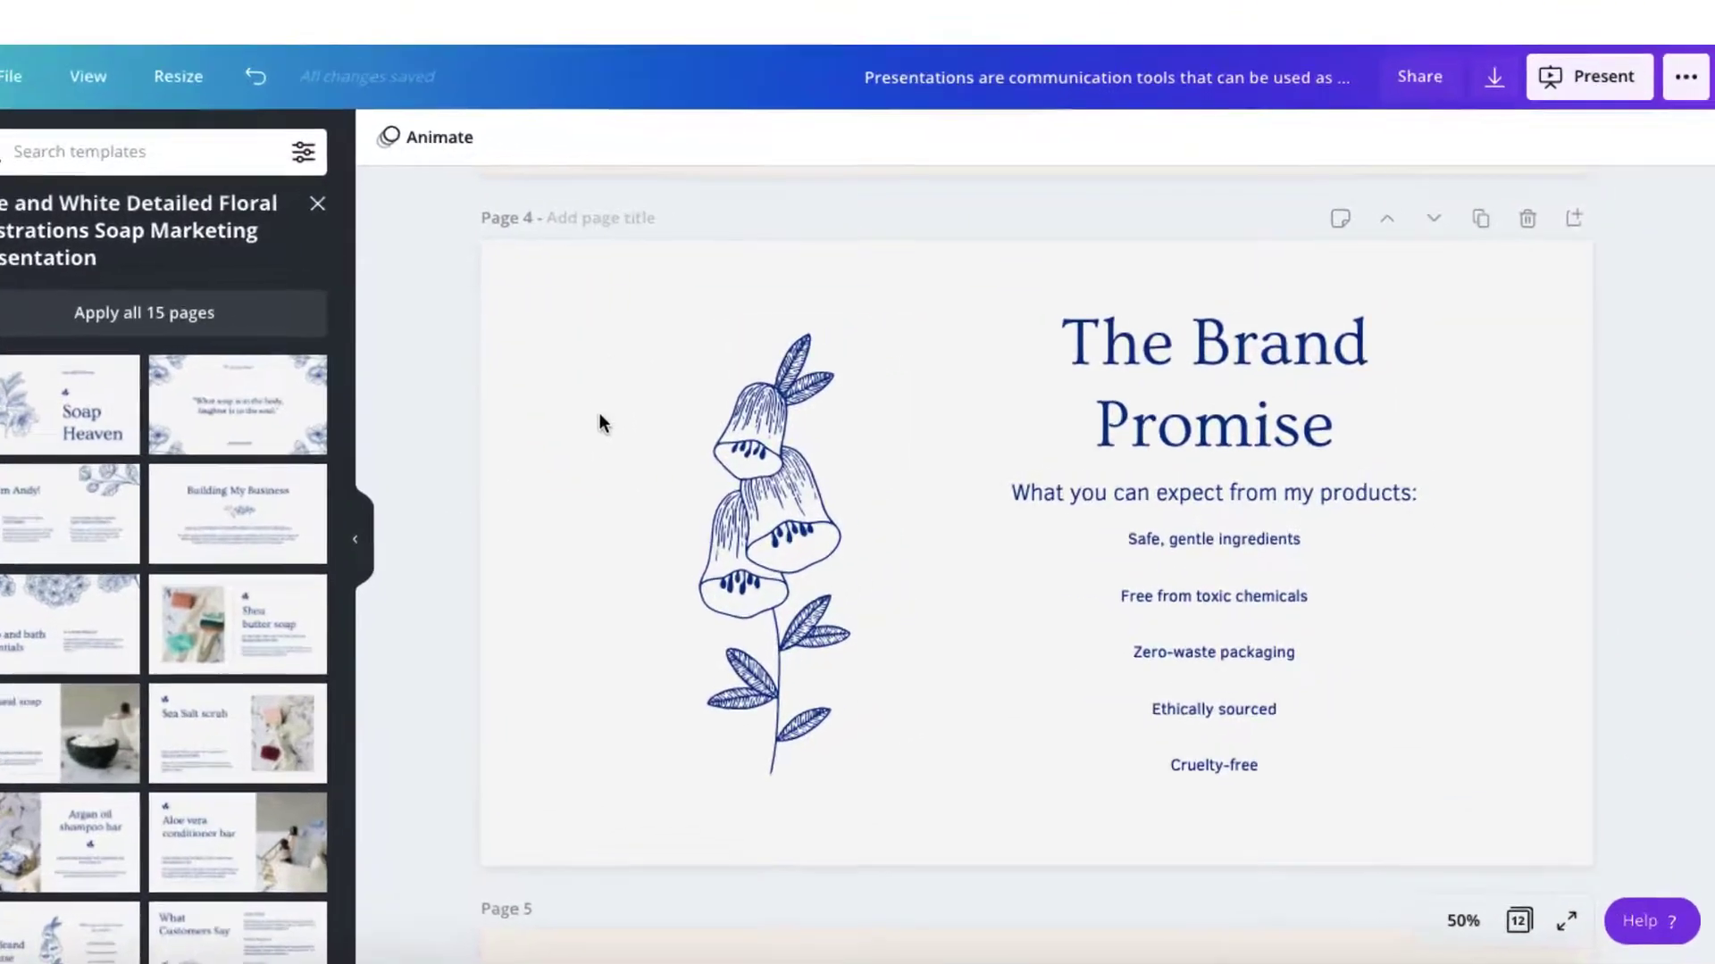
{"action": "scroll", "coordinate": [572, 442], "scroll_direction": "up", "scroll_amount": 2}
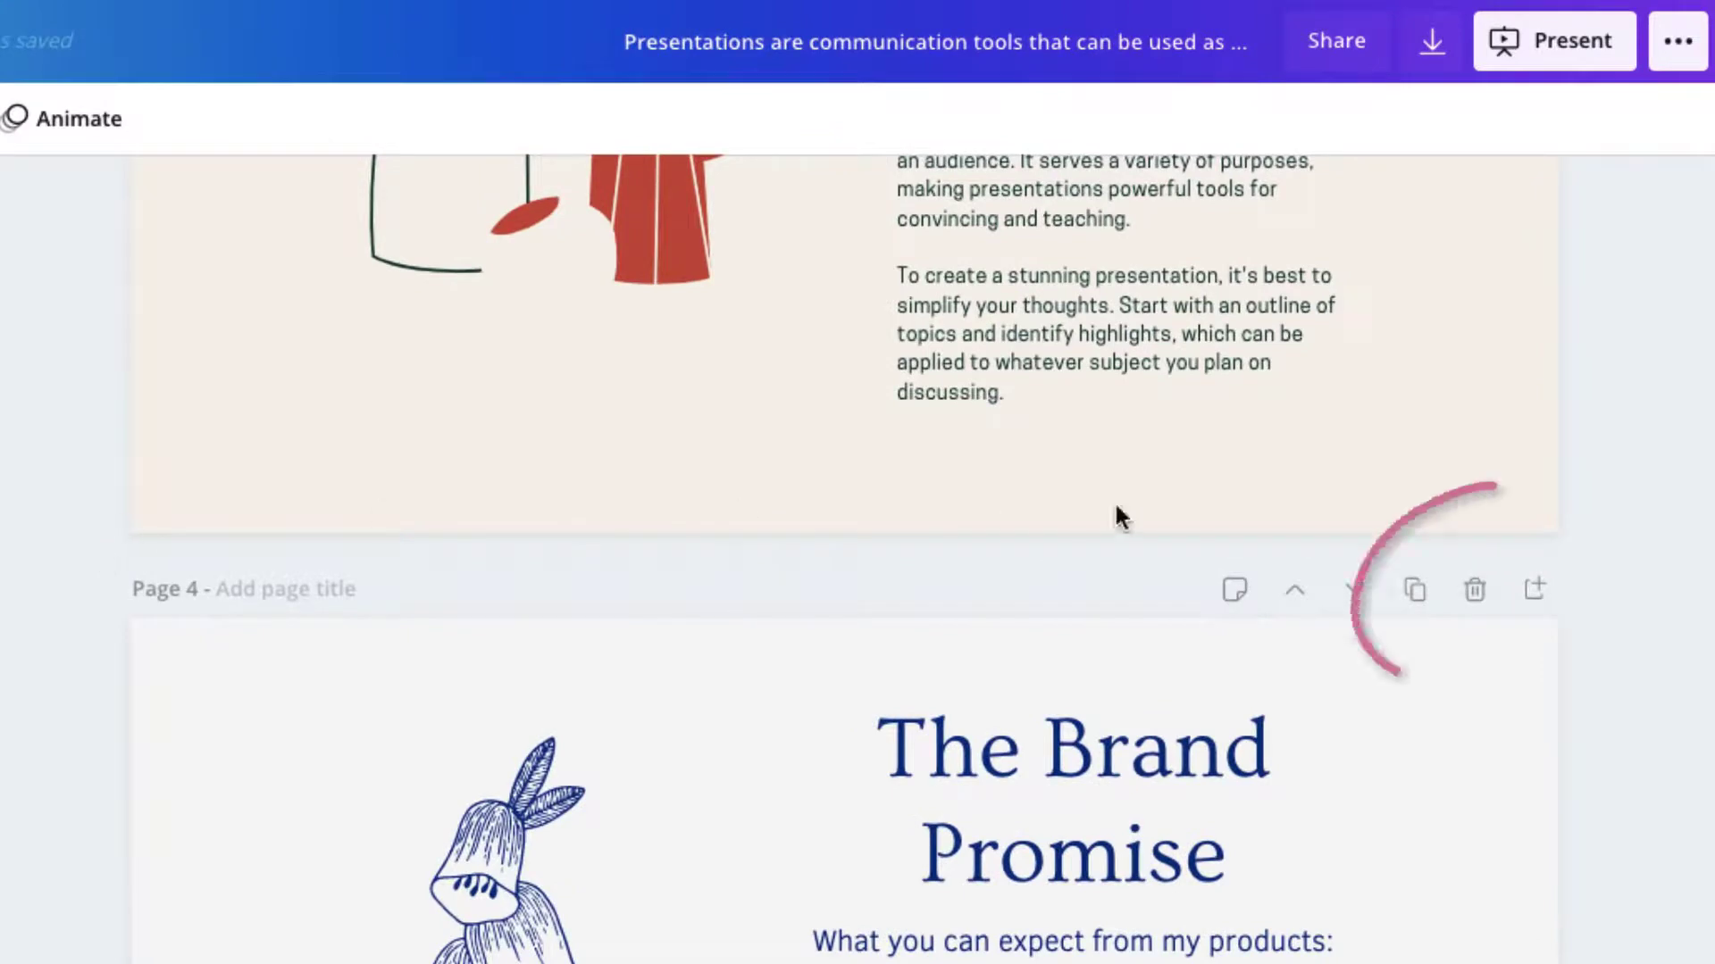
{"action": "left_click", "coordinate": [1536, 591]}
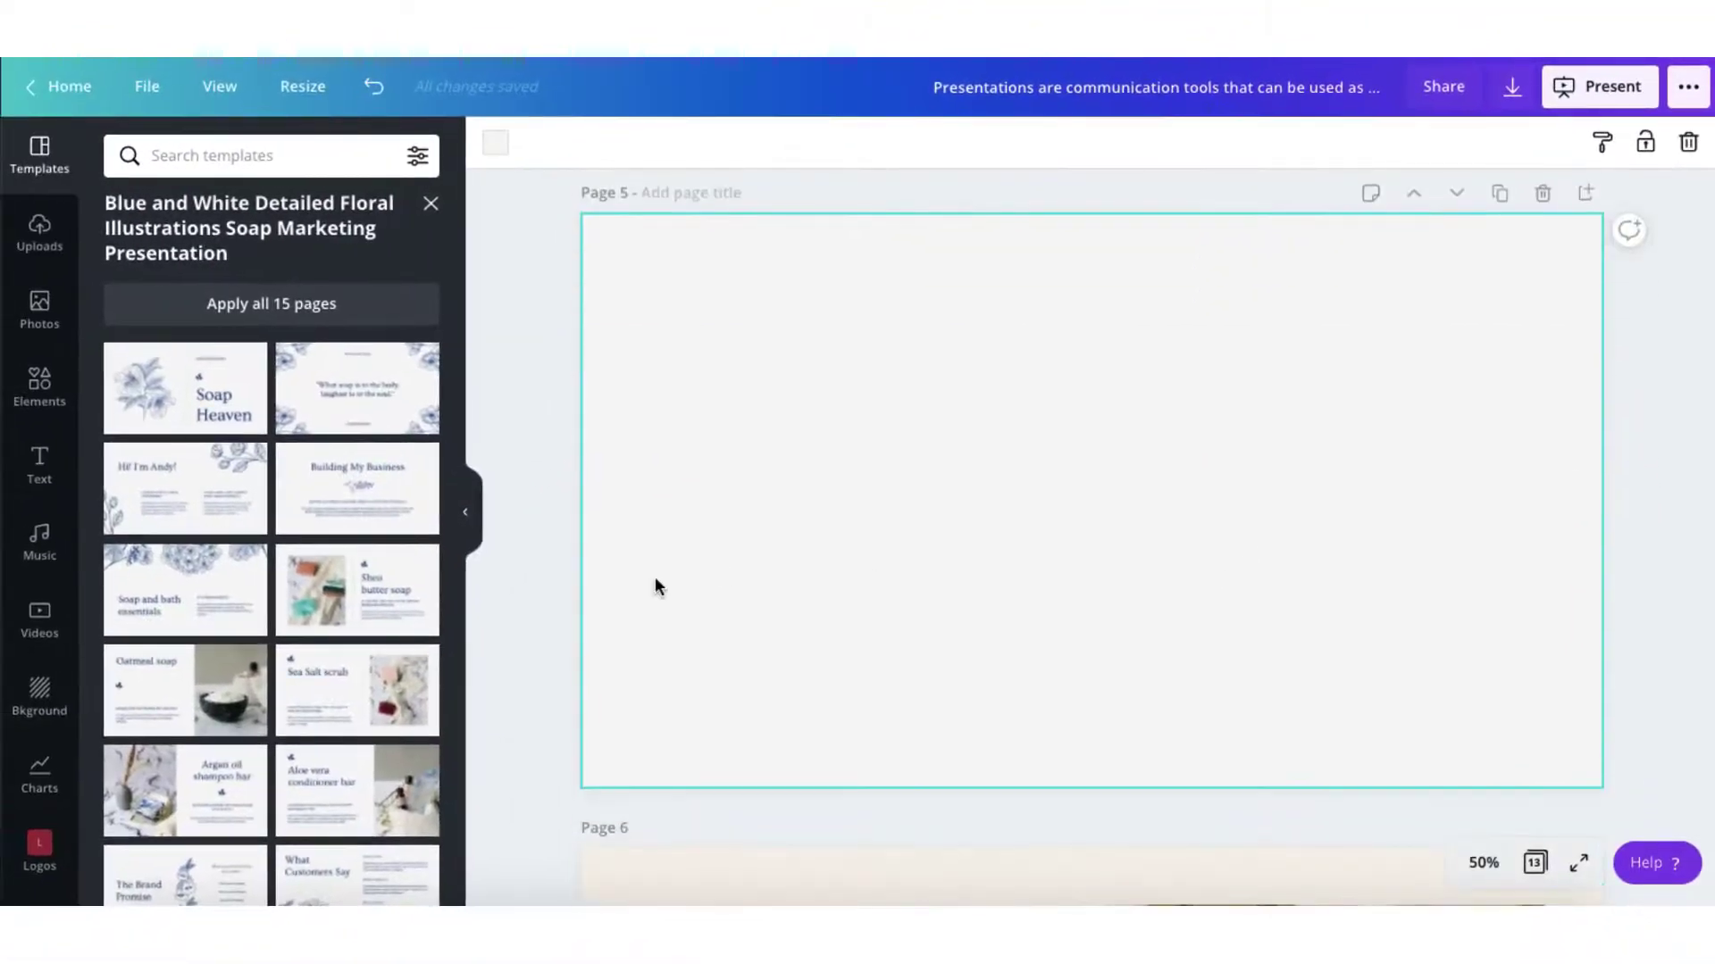
{"action": "left_click", "coordinate": [405, 612]}
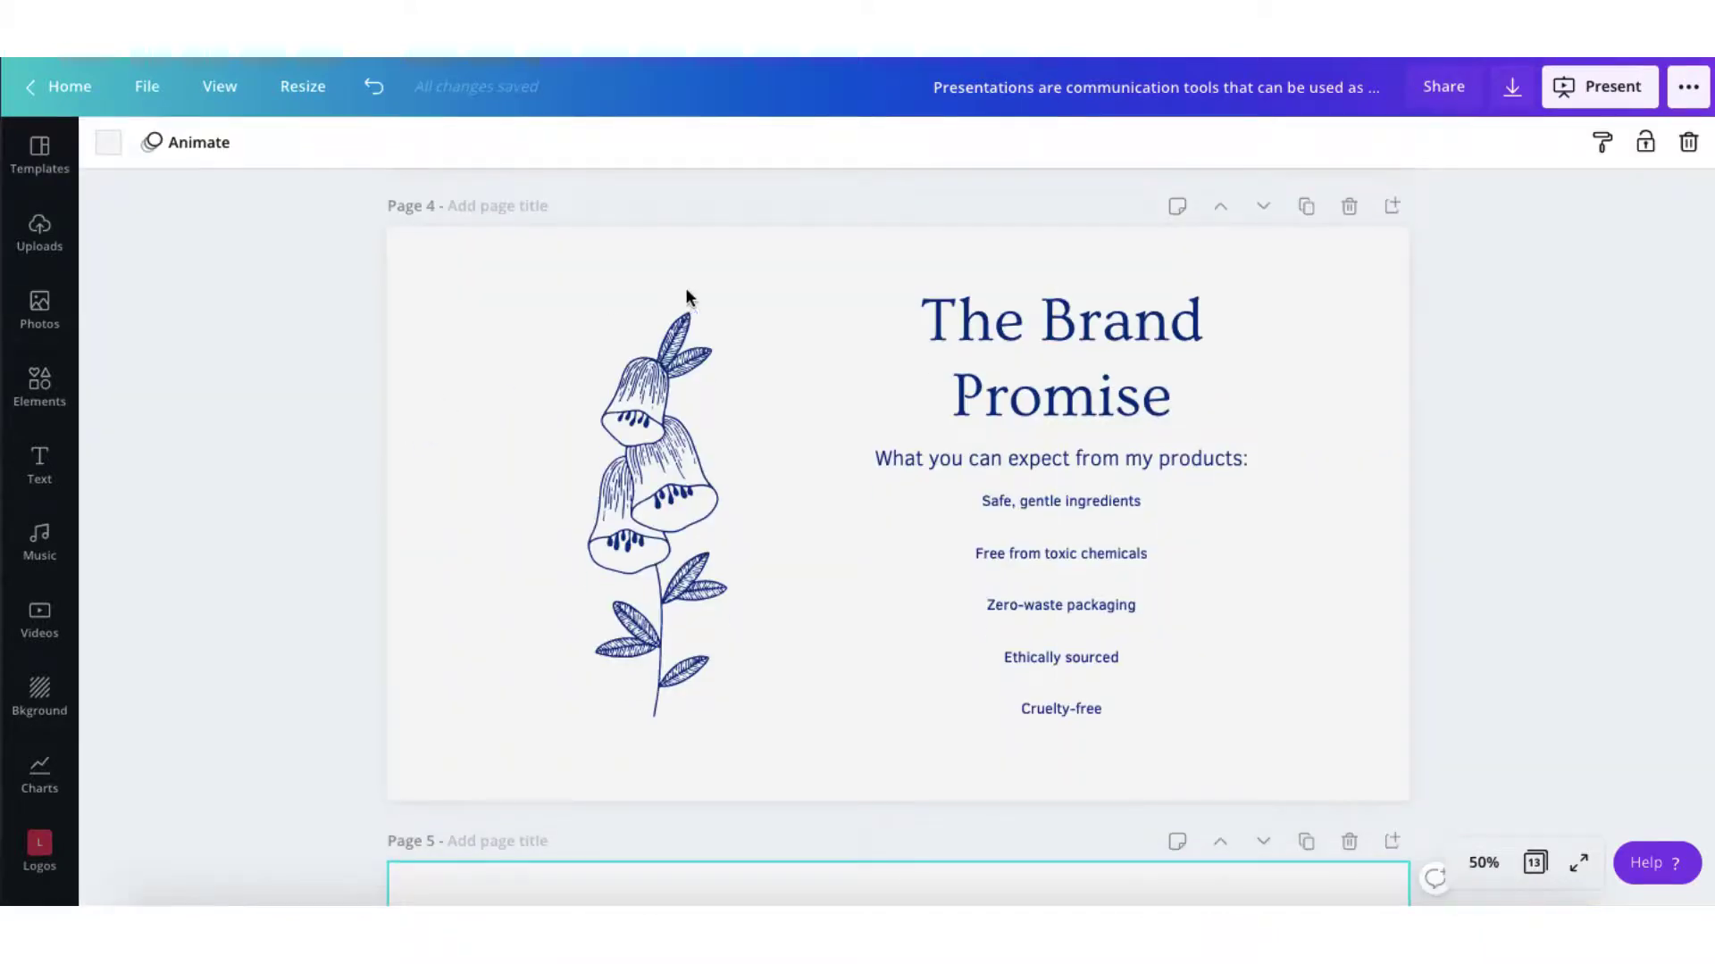
Marquee-select the Brief story text group on page 3 and copy its style.
{"action": "scroll", "coordinate": [950, 488], "scroll_direction": "up", "scroll_amount": 2}
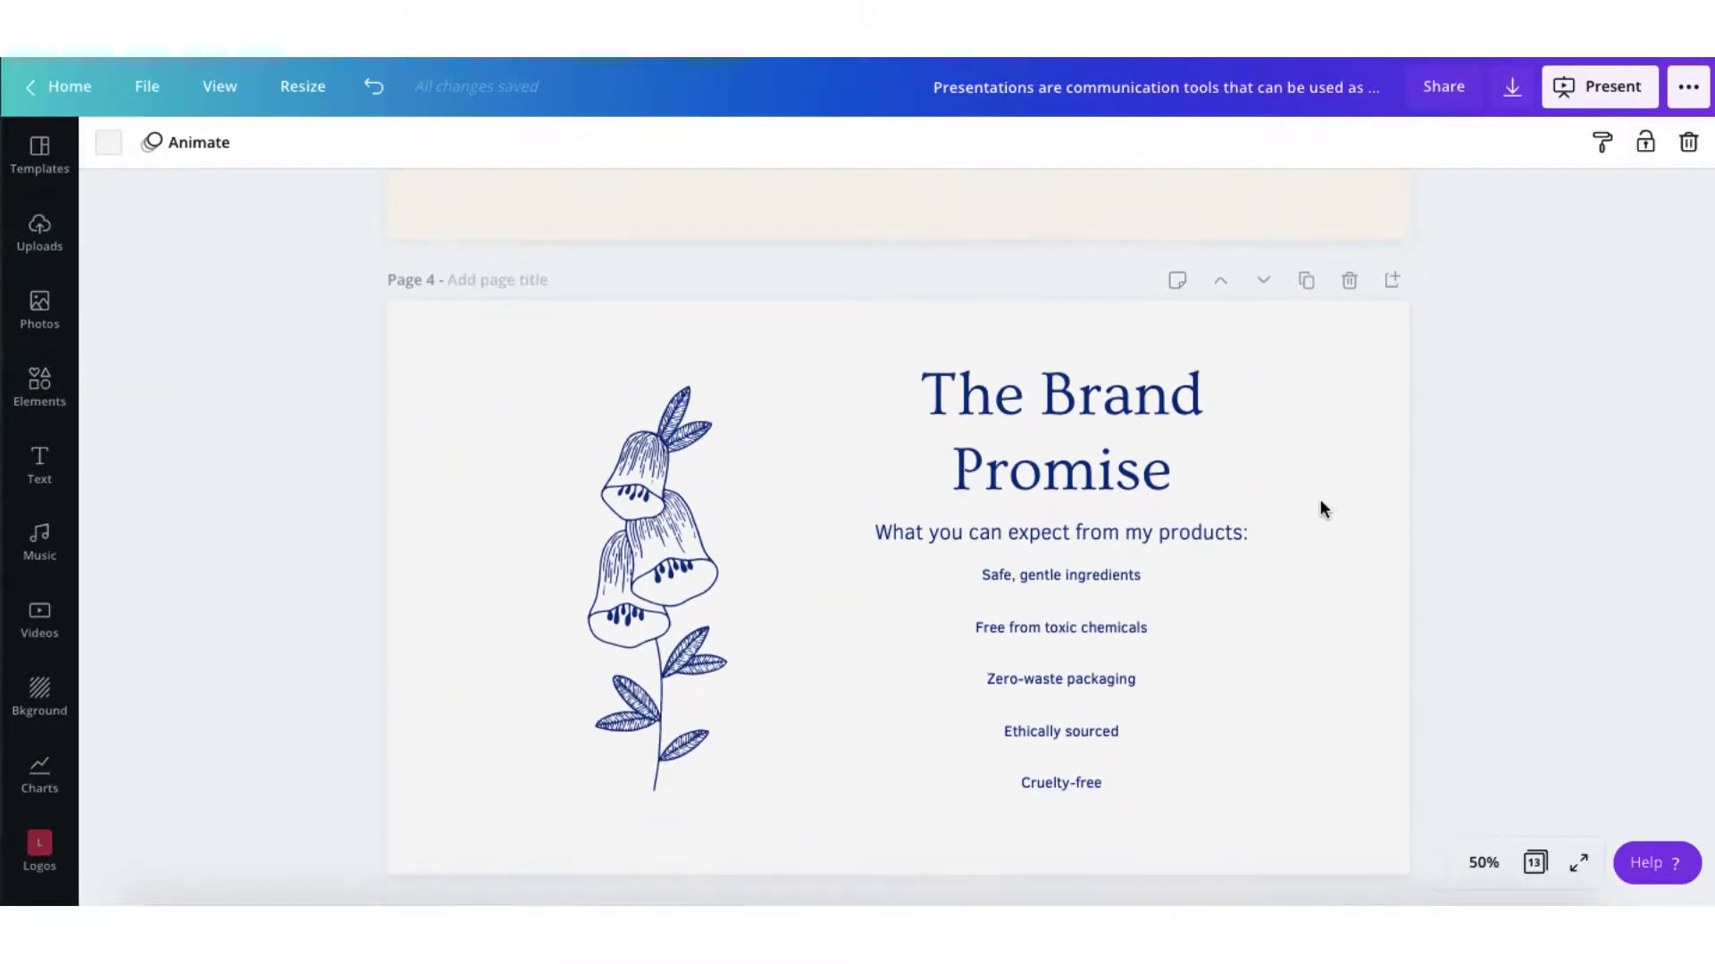
{"action": "scroll", "coordinate": [1320, 507], "scroll_direction": "up", "scroll_amount": 7}
{"action": "scroll", "coordinate": [1320, 508], "scroll_direction": "down", "scroll_amount": 8}
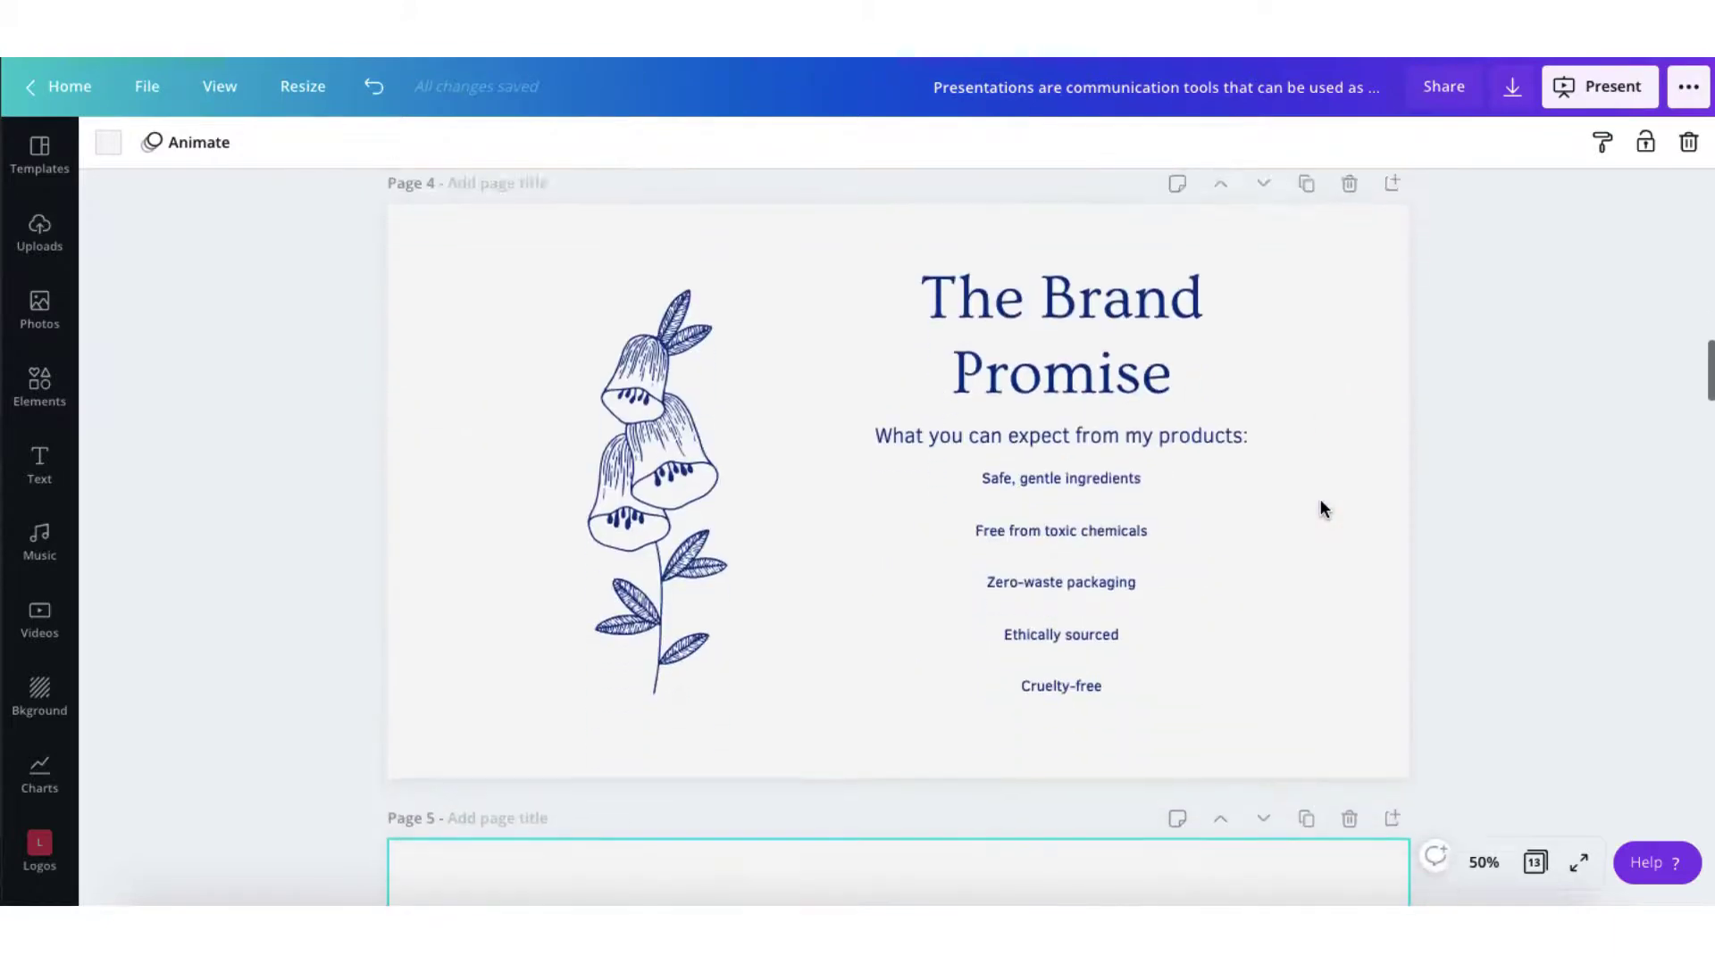
{"action": "scroll", "coordinate": [1319, 507], "scroll_direction": "up", "scroll_amount": 2}
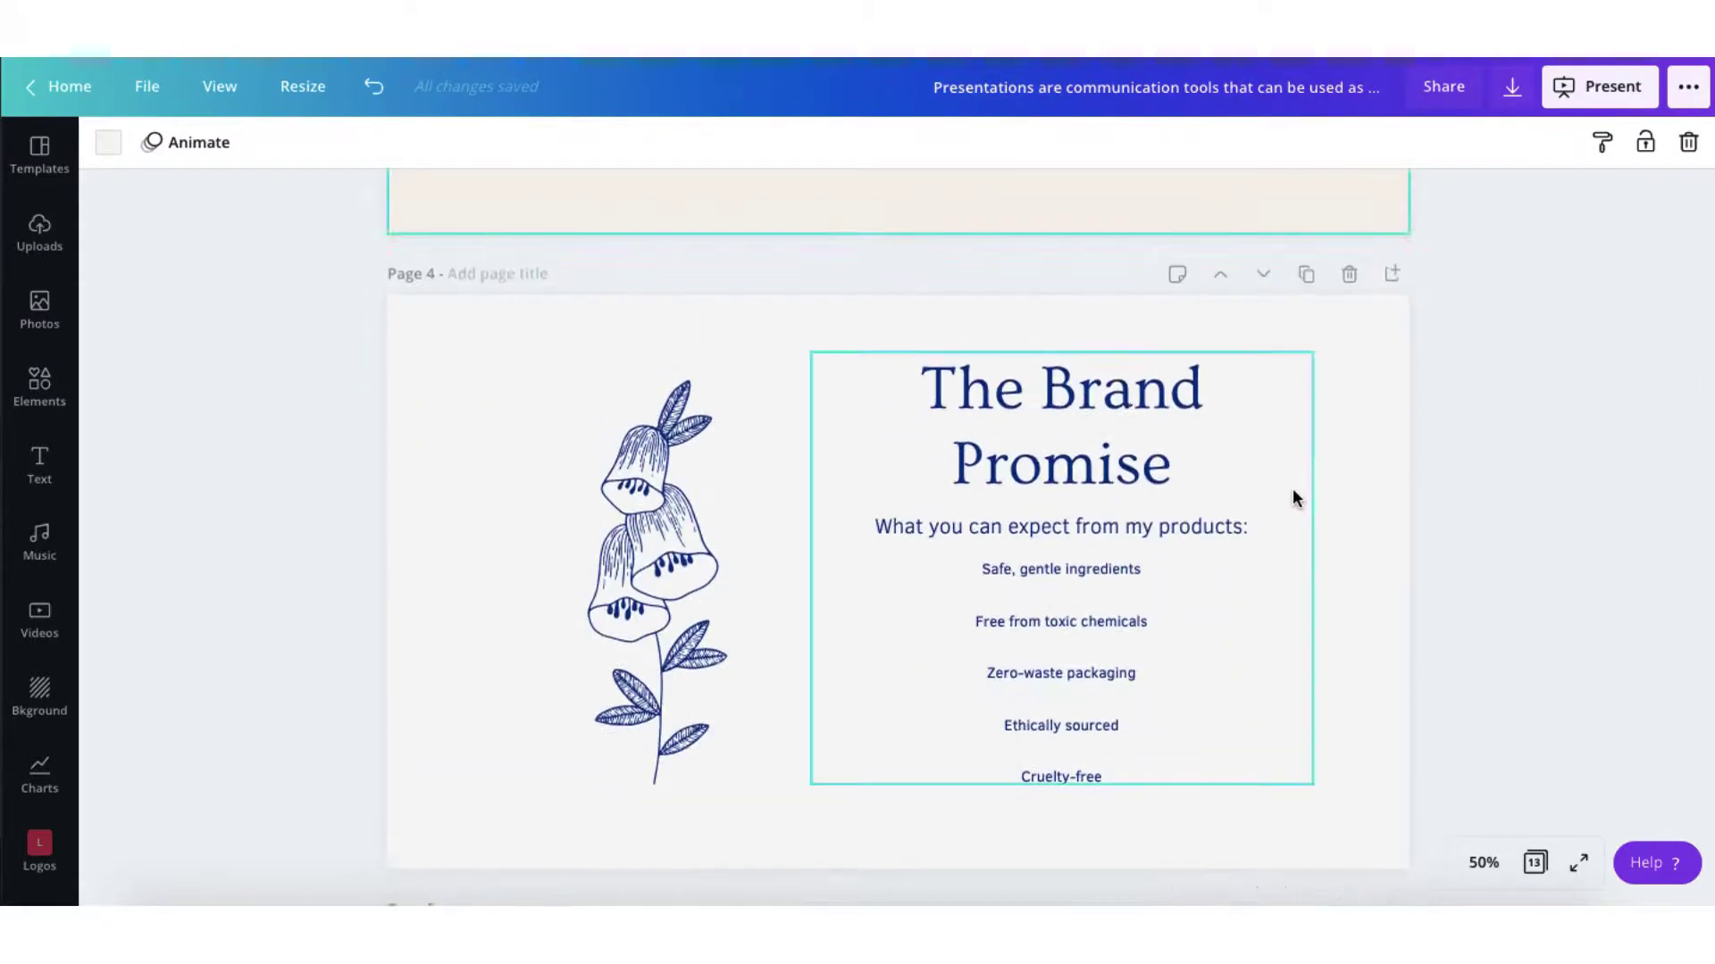
{"action": "scroll", "coordinate": [938, 570], "scroll_direction": "up", "scroll_amount": 10}
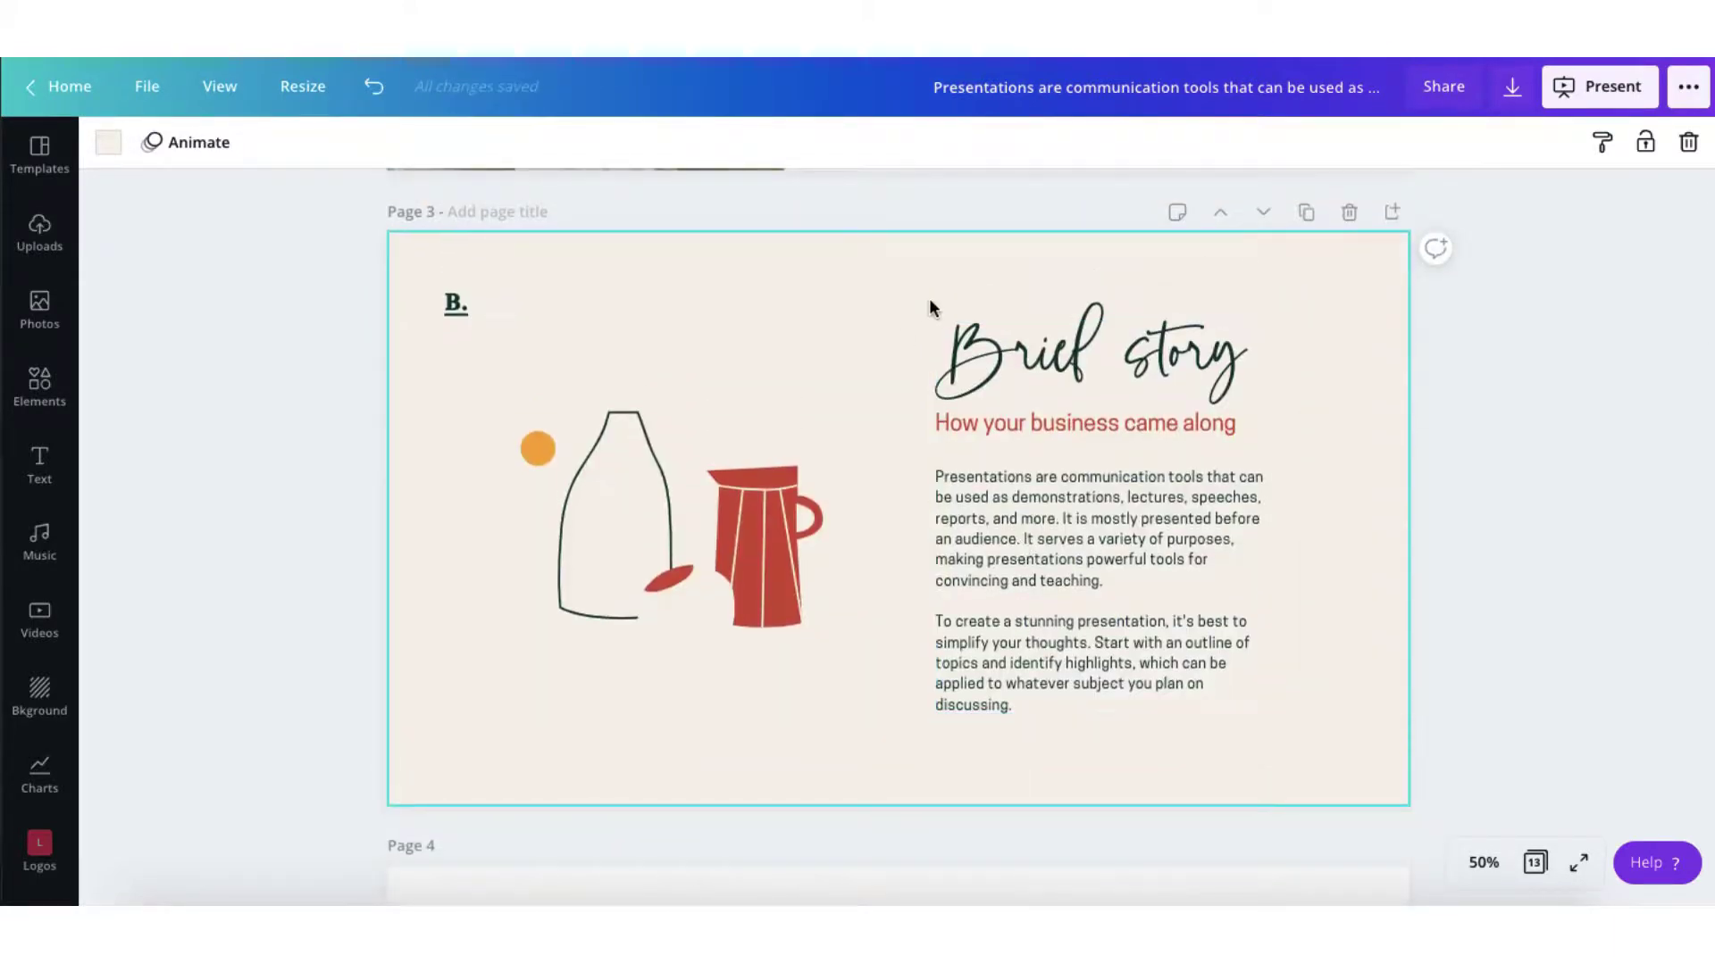
{"action": "left_click_drag", "start_coordinate": [929, 301], "coordinate": [1126, 732]}
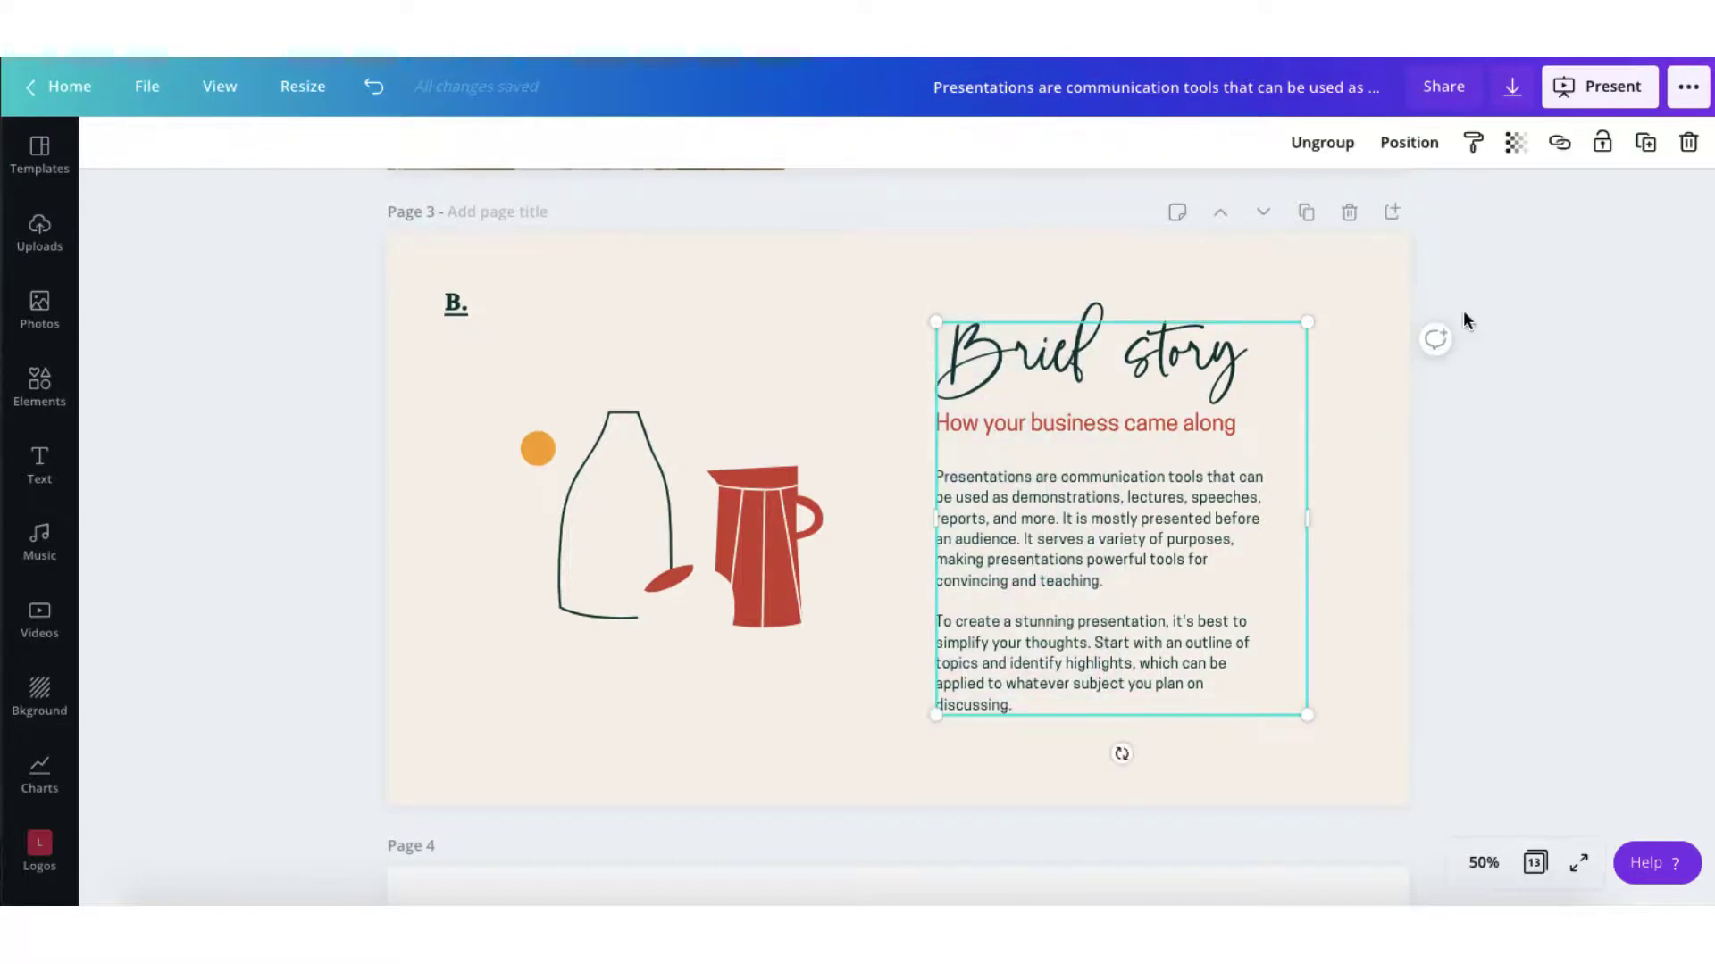
{"action": "left_click", "coordinate": [1469, 143]}
Paint that style onto The Brand Promise text group on page 4.
{"action": "scroll", "coordinate": [1129, 414], "scroll_direction": "down", "scroll_amount": 6}
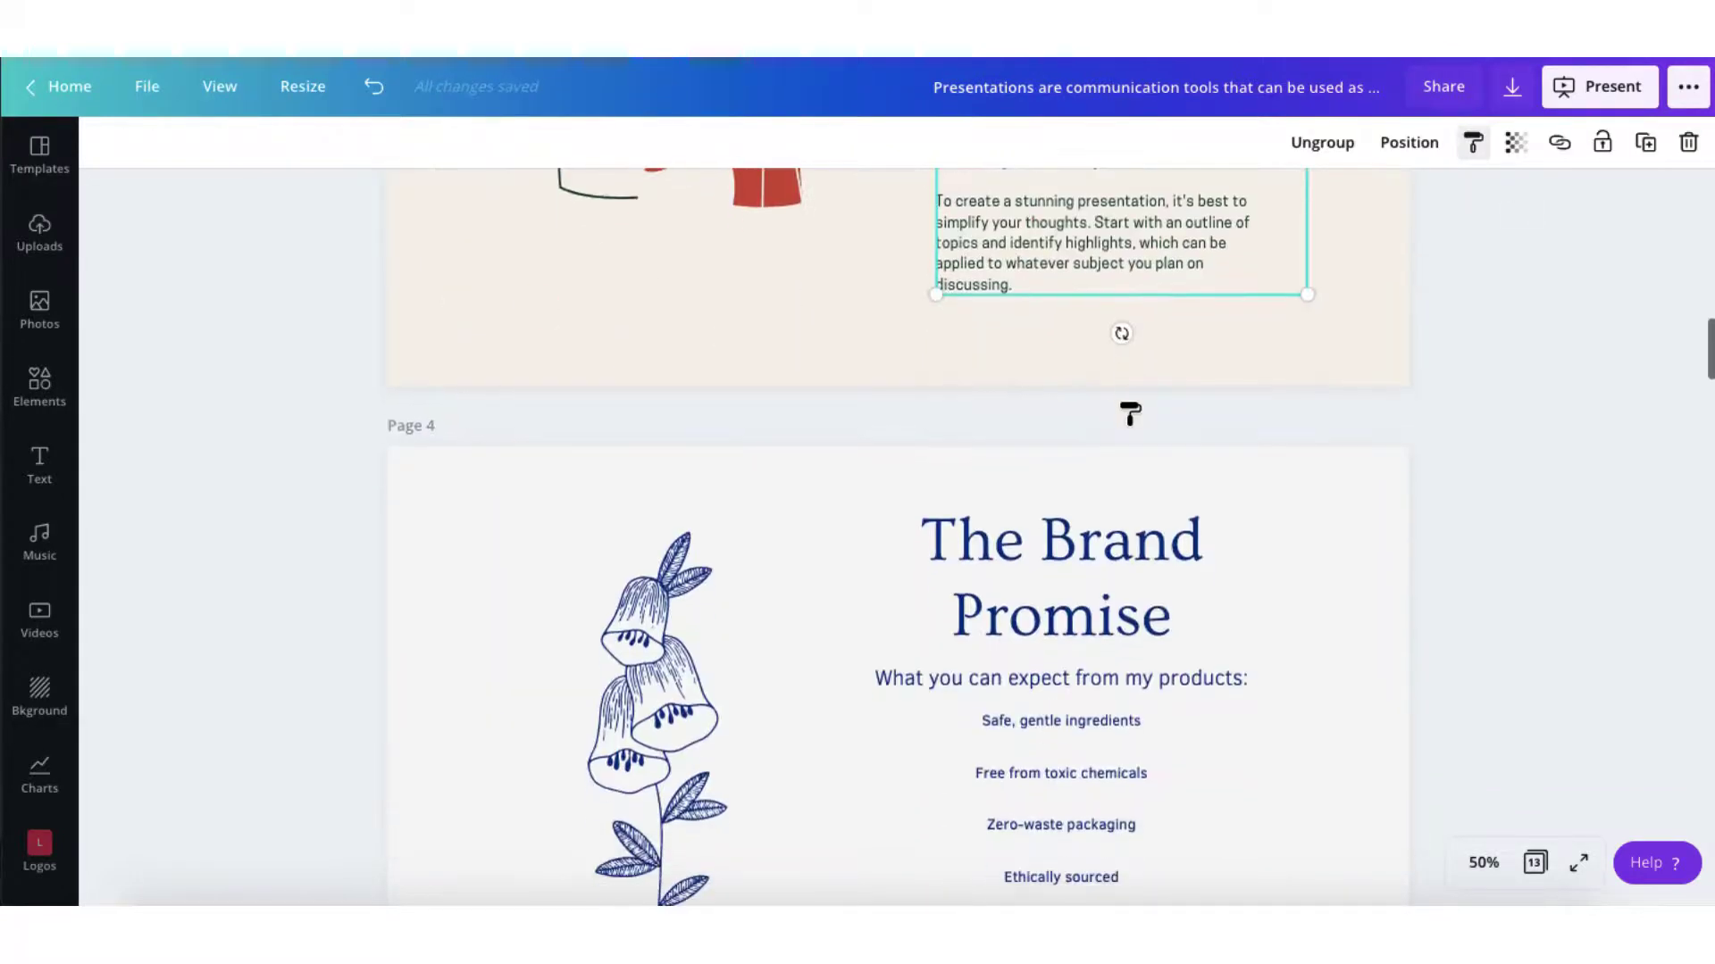
{"action": "left_click_drag", "start_coordinate": [892, 375], "coordinate": [1240, 843]}
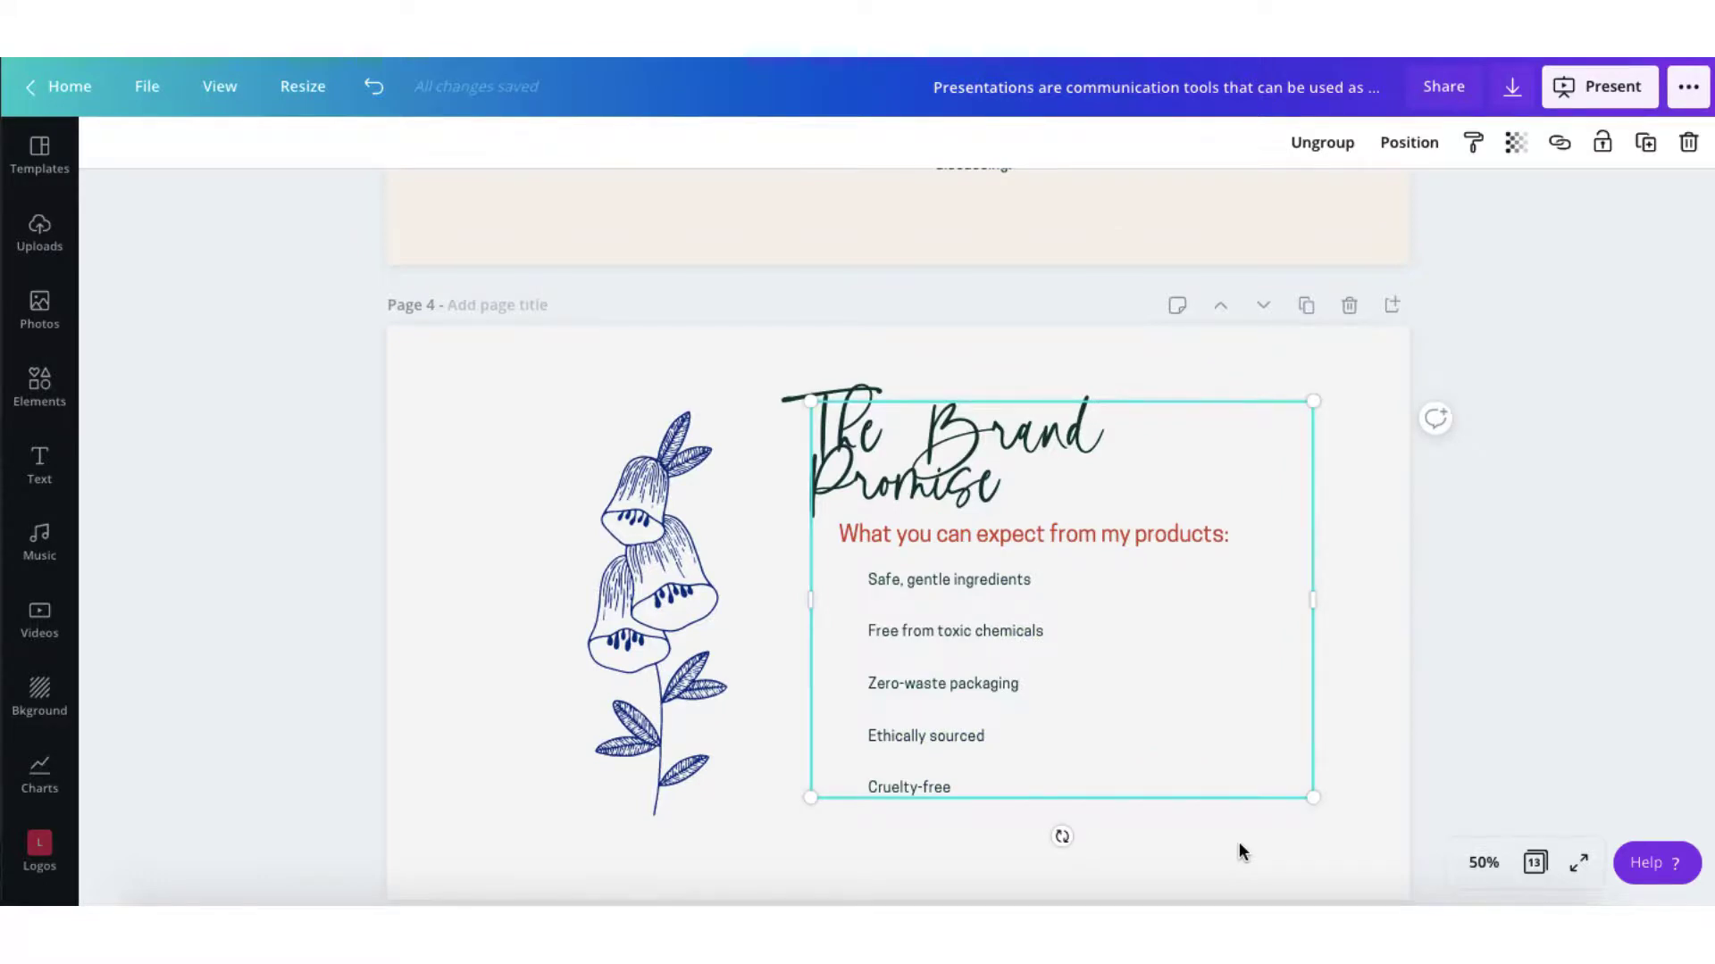
{"action": "scroll", "coordinate": [1239, 843], "scroll_direction": "up", "scroll_amount": 3}
{"action": "scroll", "coordinate": [1239, 841], "scroll_direction": "up", "scroll_amount": 2}
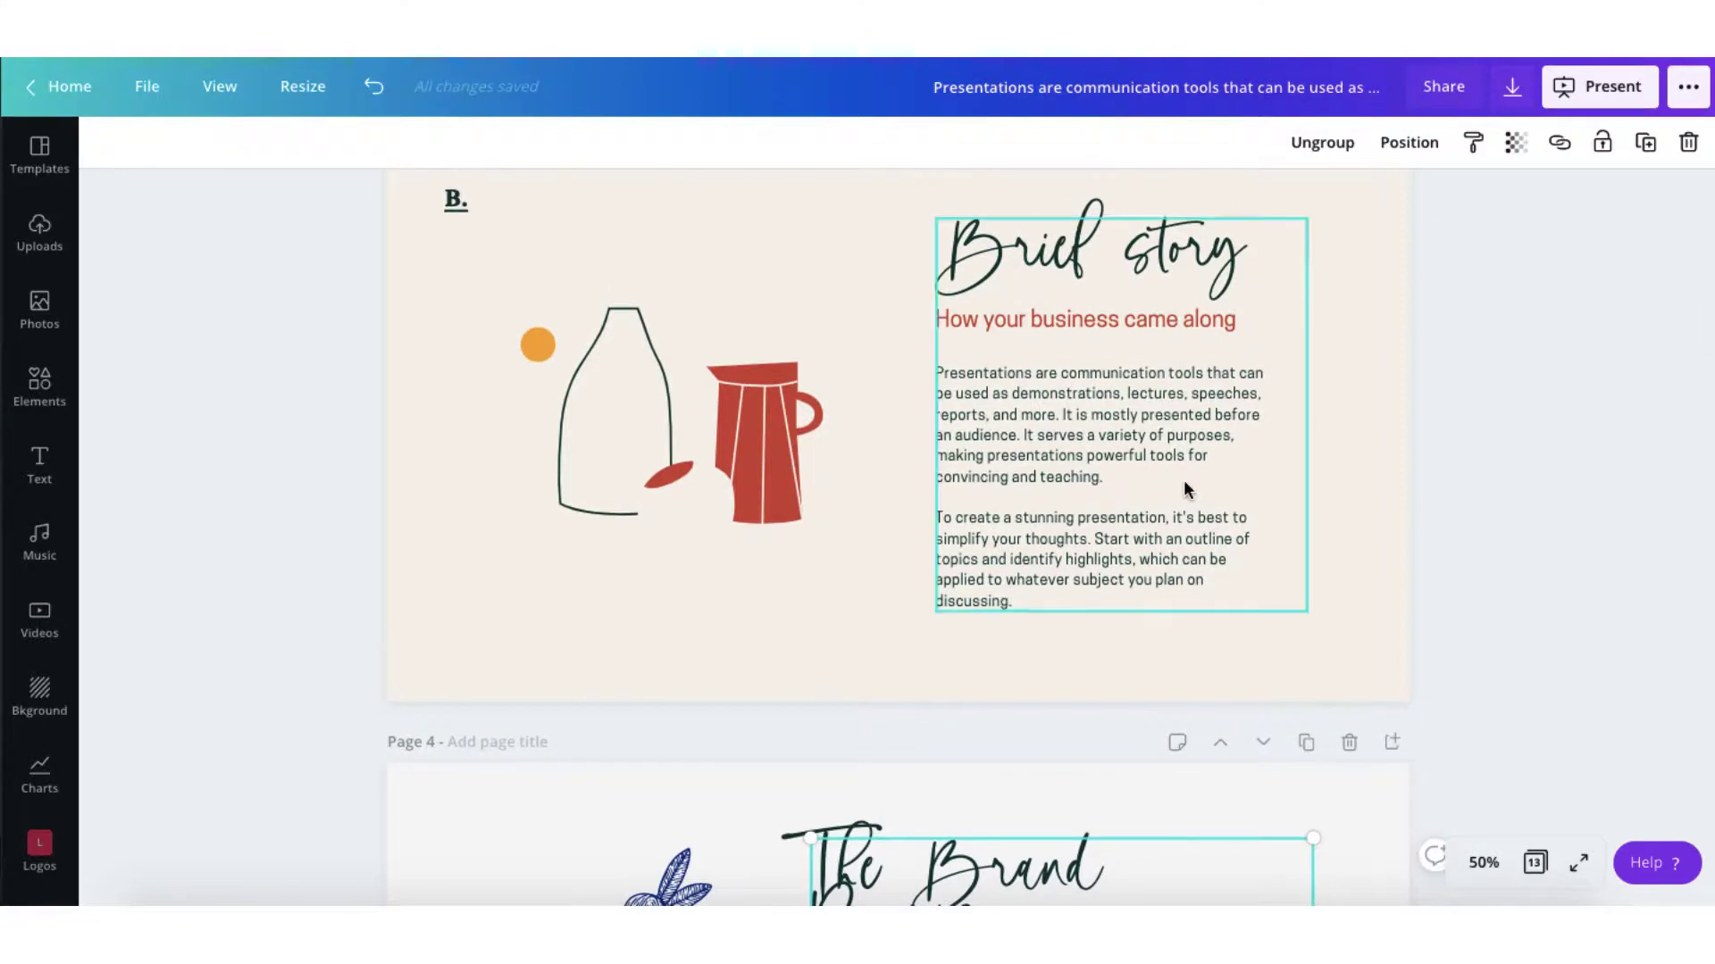
{"action": "left_click", "coordinate": [1185, 489]}
Select The Brand Promise heading on page 4 and undo the last change.
{"action": "scroll", "coordinate": [891, 426], "scroll_direction": "up", "scroll_amount": 1}
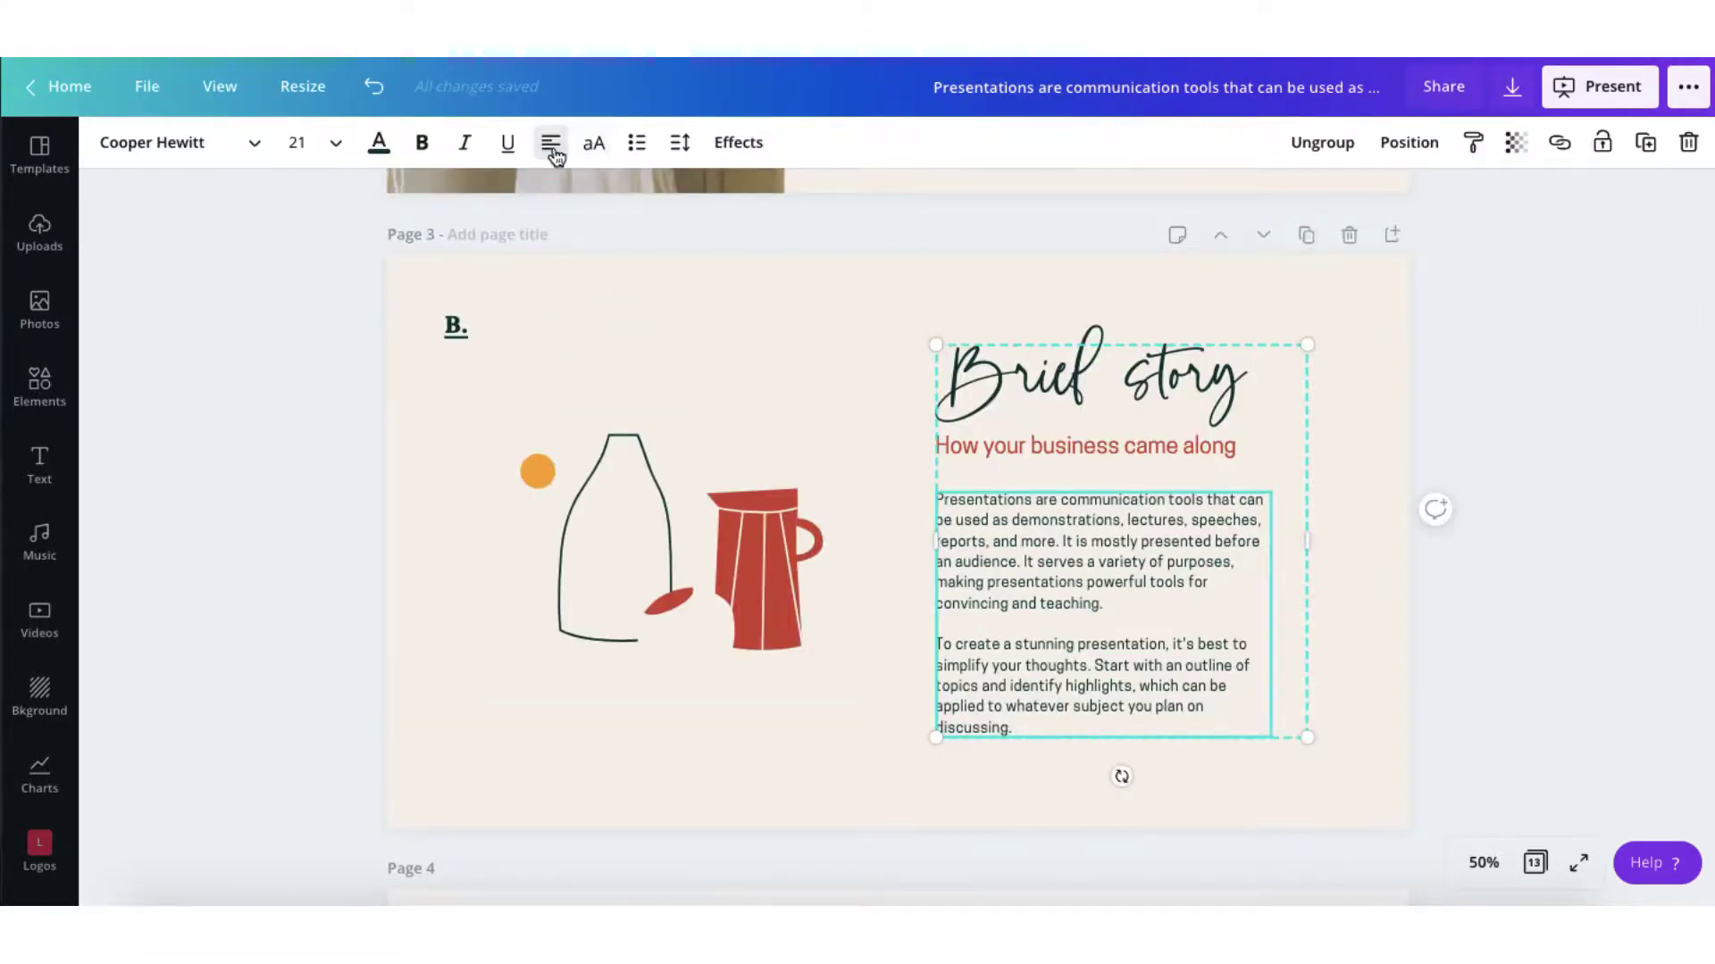
{"action": "scroll", "coordinate": [954, 437], "scroll_direction": "down", "scroll_amount": 1}
{"action": "scroll", "coordinate": [953, 437], "scroll_direction": "down", "scroll_amount": 5}
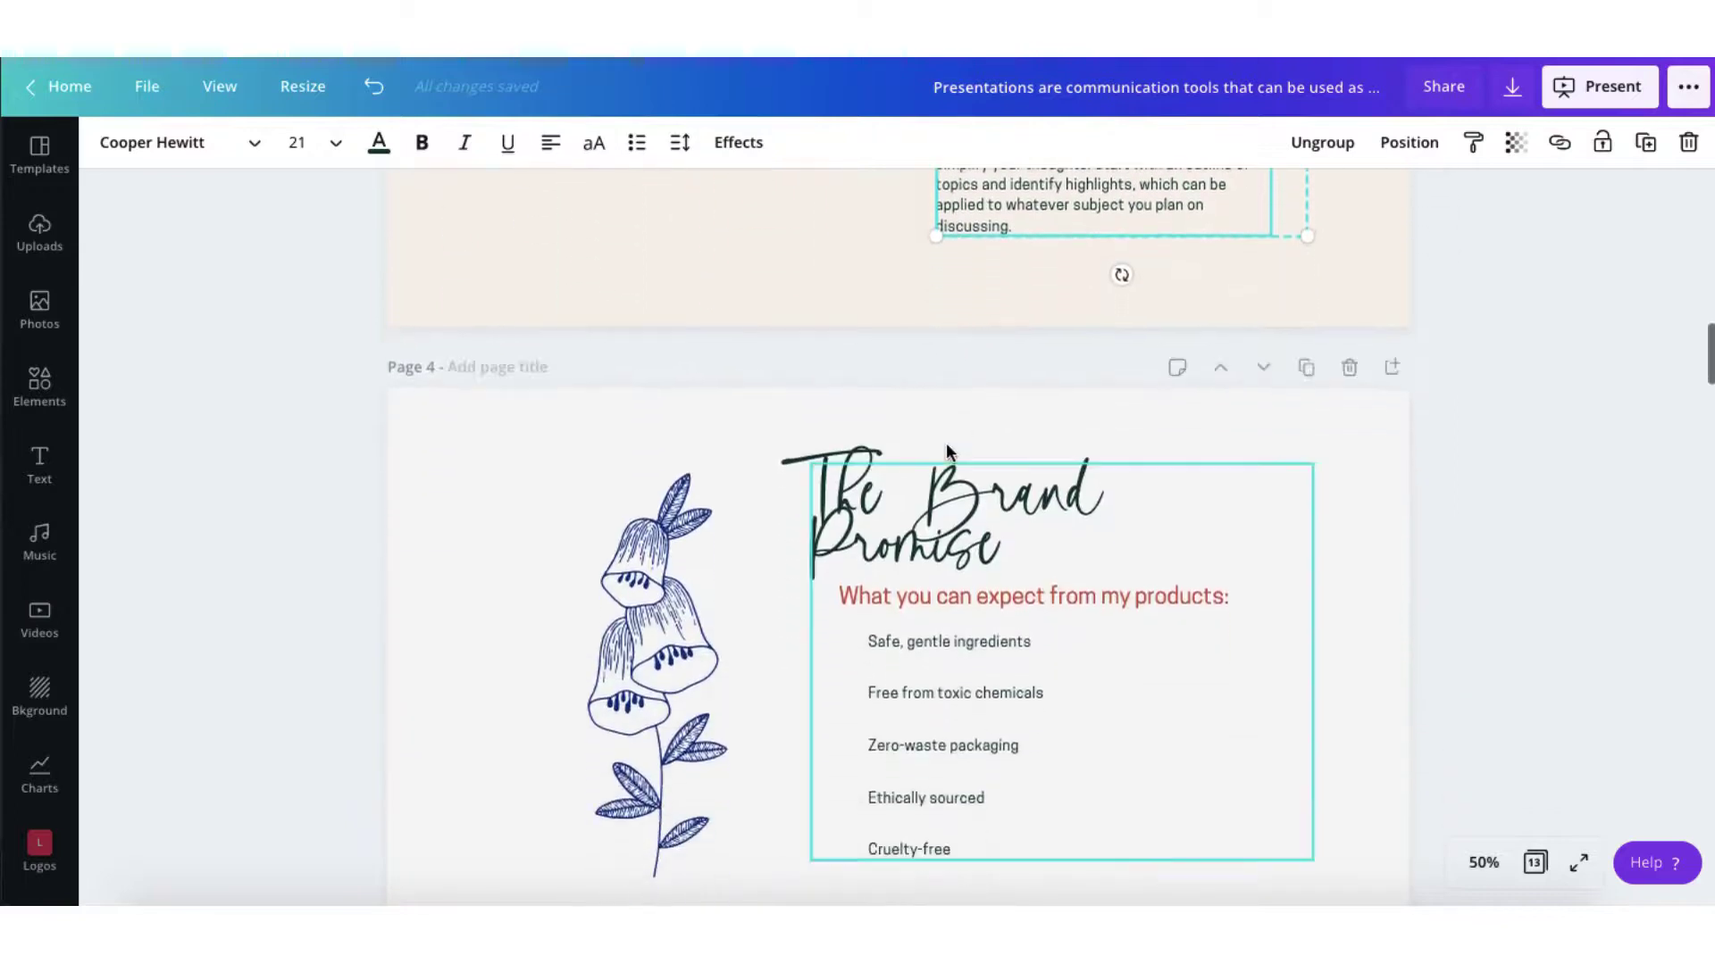
{"action": "left_click", "coordinate": [880, 514]}
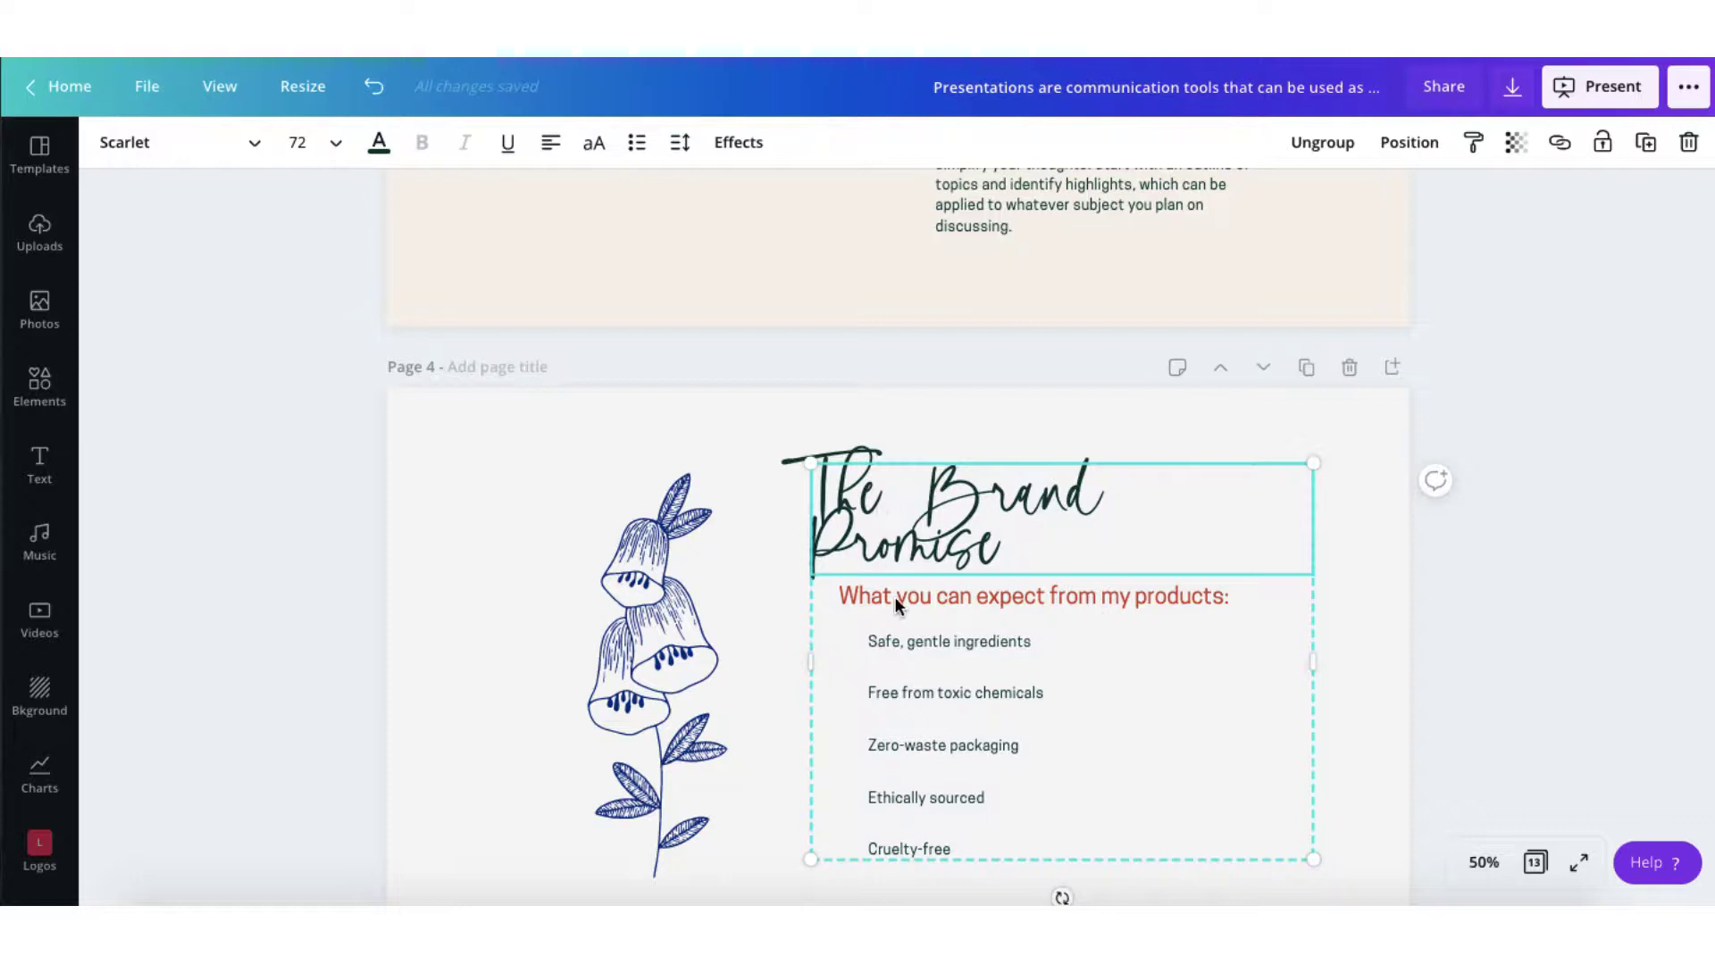
{"action": "key", "text": "ctrl+z"}
{"action": "scroll", "coordinate": [893, 597], "scroll_direction": "down", "scroll_amount": 1}
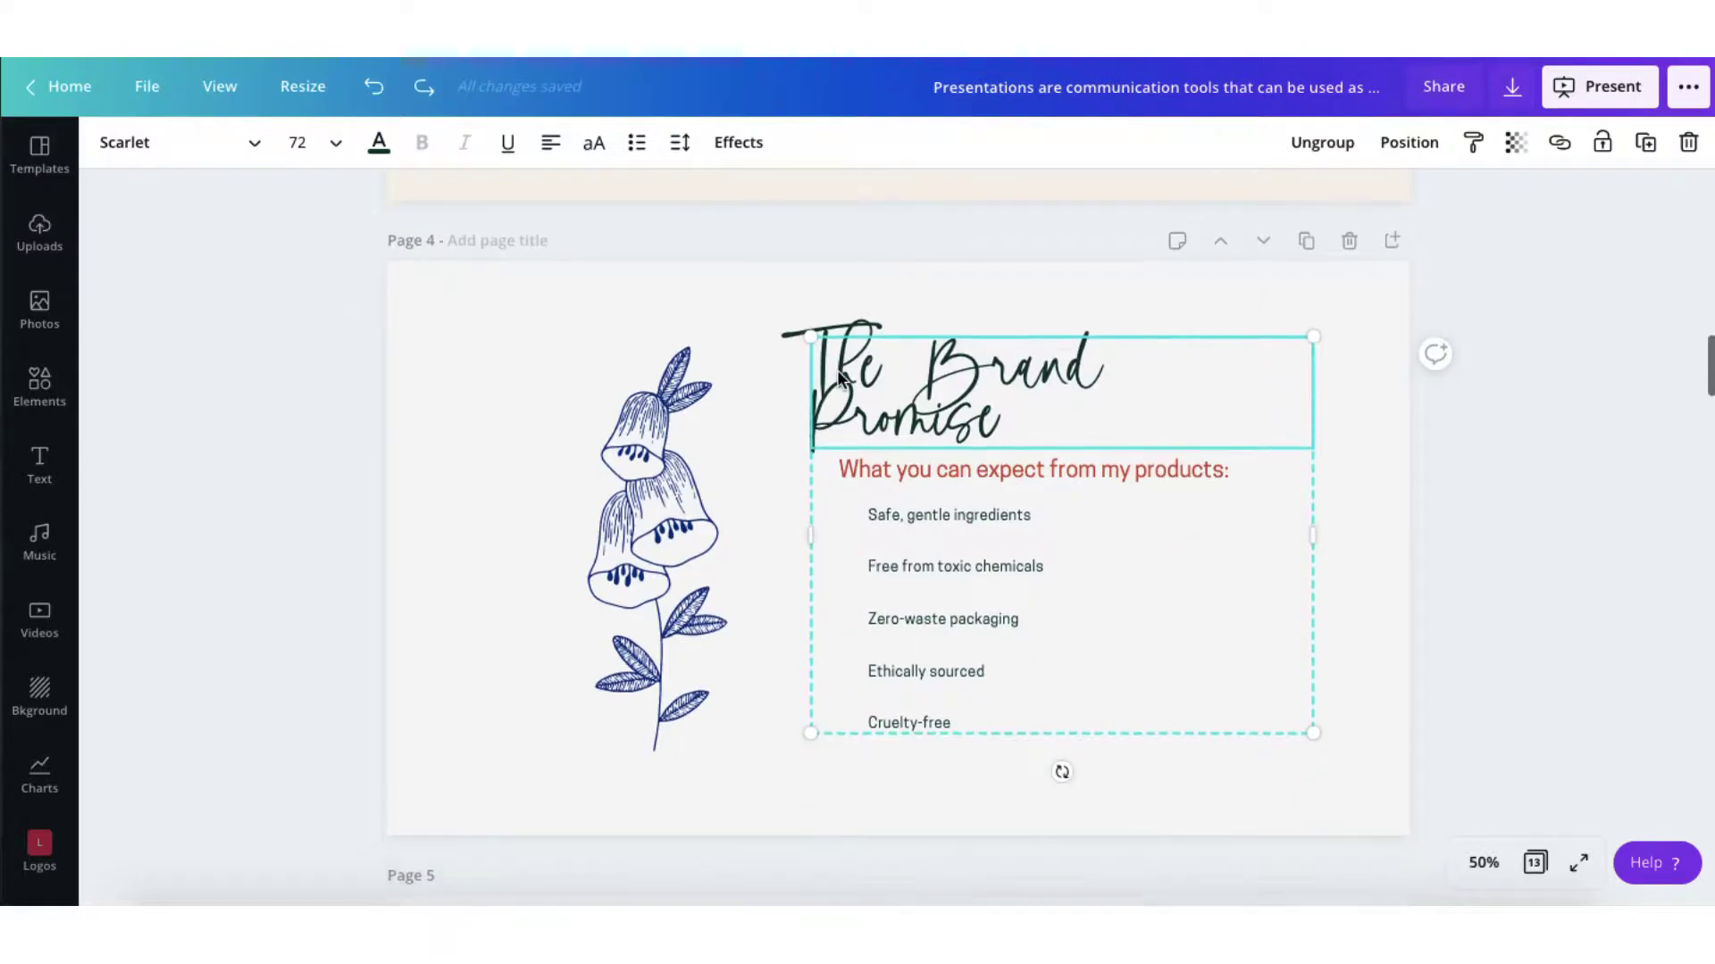
Ungroup the text, then centre the heading, subtitle and five bullet lines.
{"action": "left_click", "coordinate": [1323, 143]}
{"action": "left_click_drag", "start_coordinate": [960, 768], "coordinate": [881, 305]}
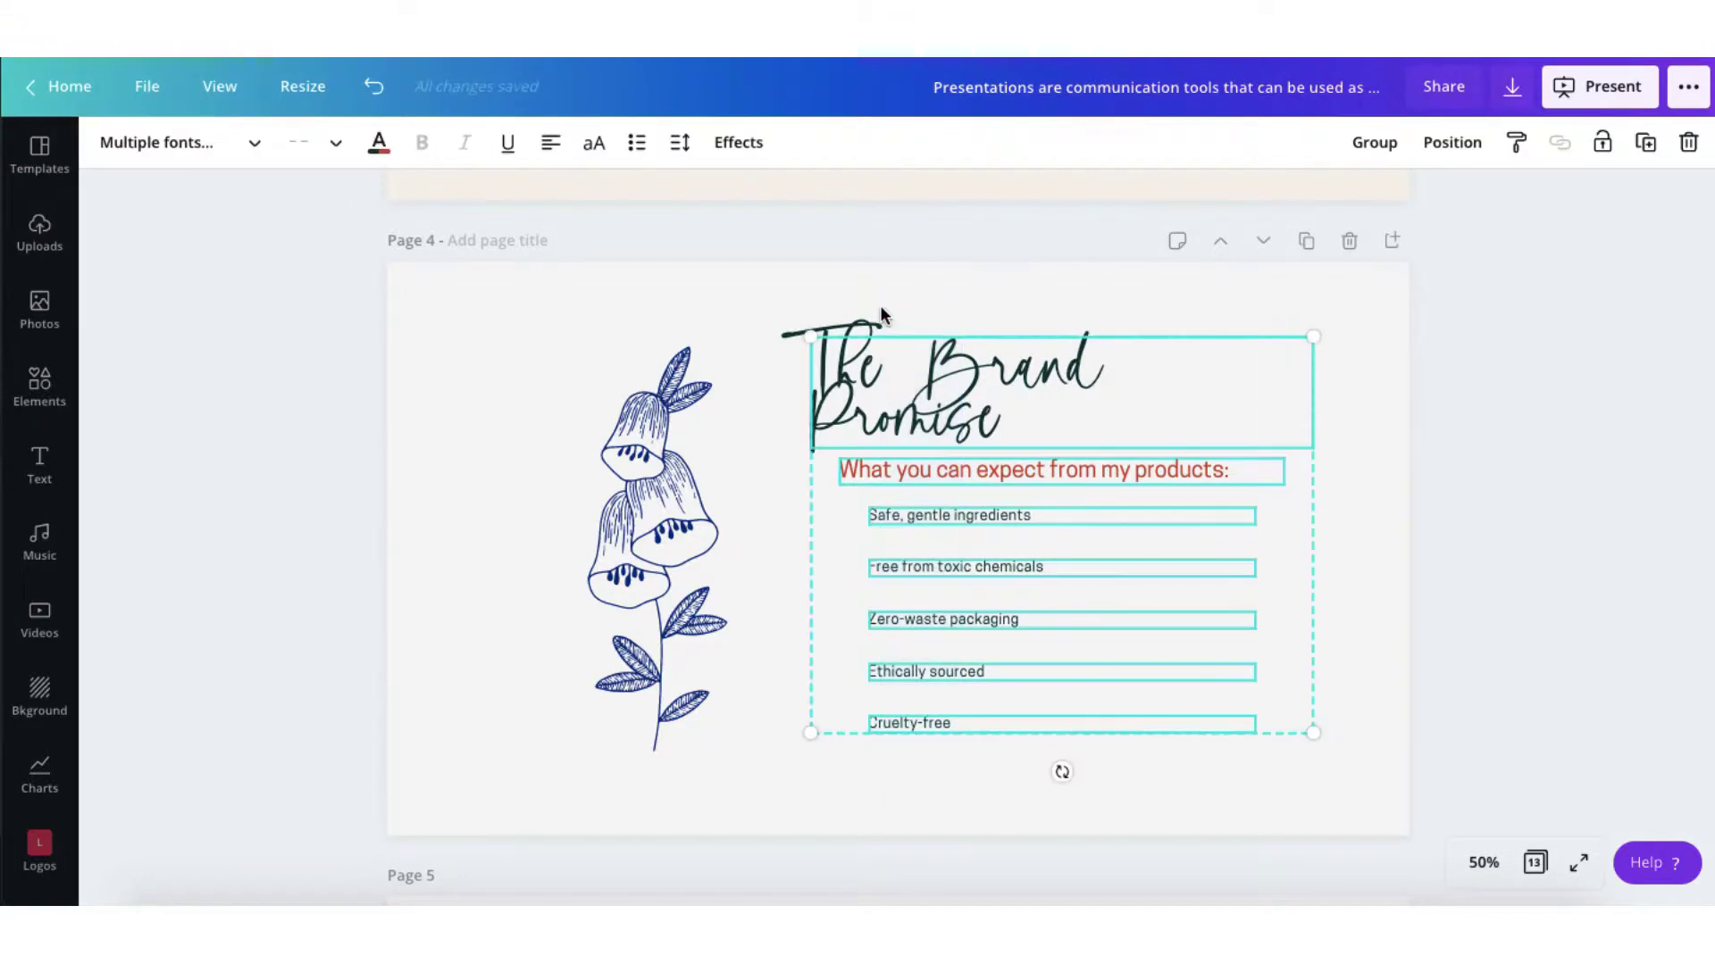
{"action": "left_click", "coordinate": [552, 153]}
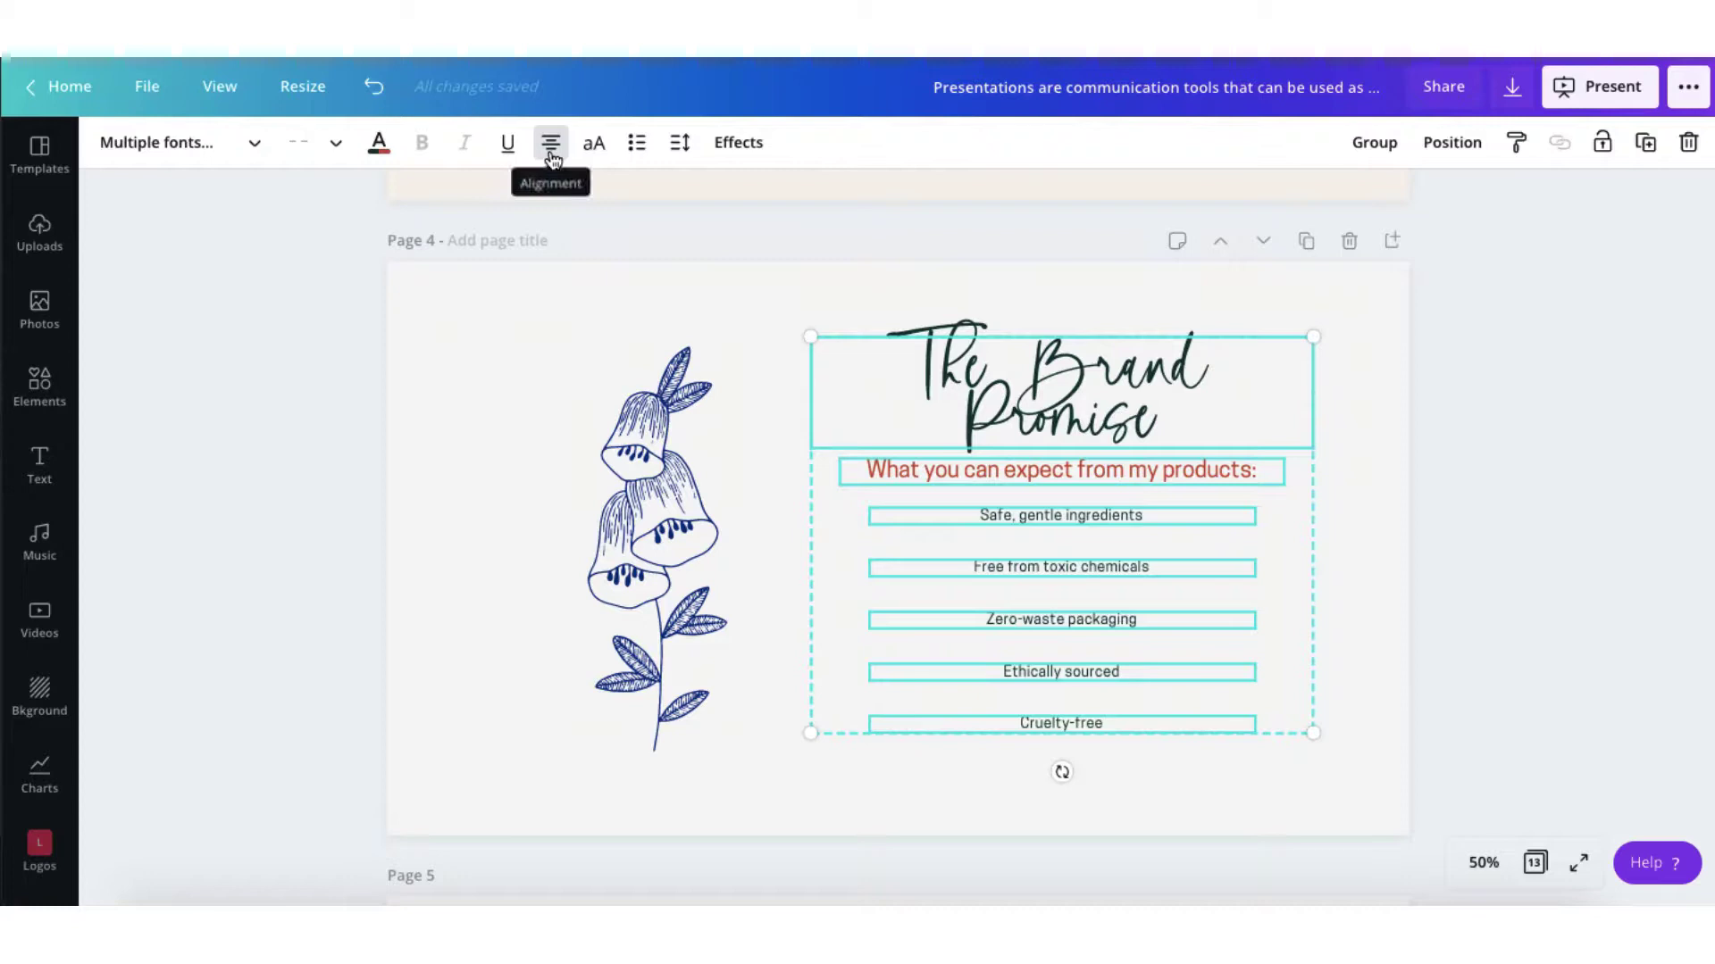
{"action": "scroll", "coordinate": [436, 604], "scroll_direction": "up", "scroll_amount": 5}
{"action": "left_click", "coordinate": [435, 604]}
Copy page 3's beige background style onto page 4.
{"action": "scroll", "coordinate": [474, 634], "scroll_direction": "down", "scroll_amount": 2}
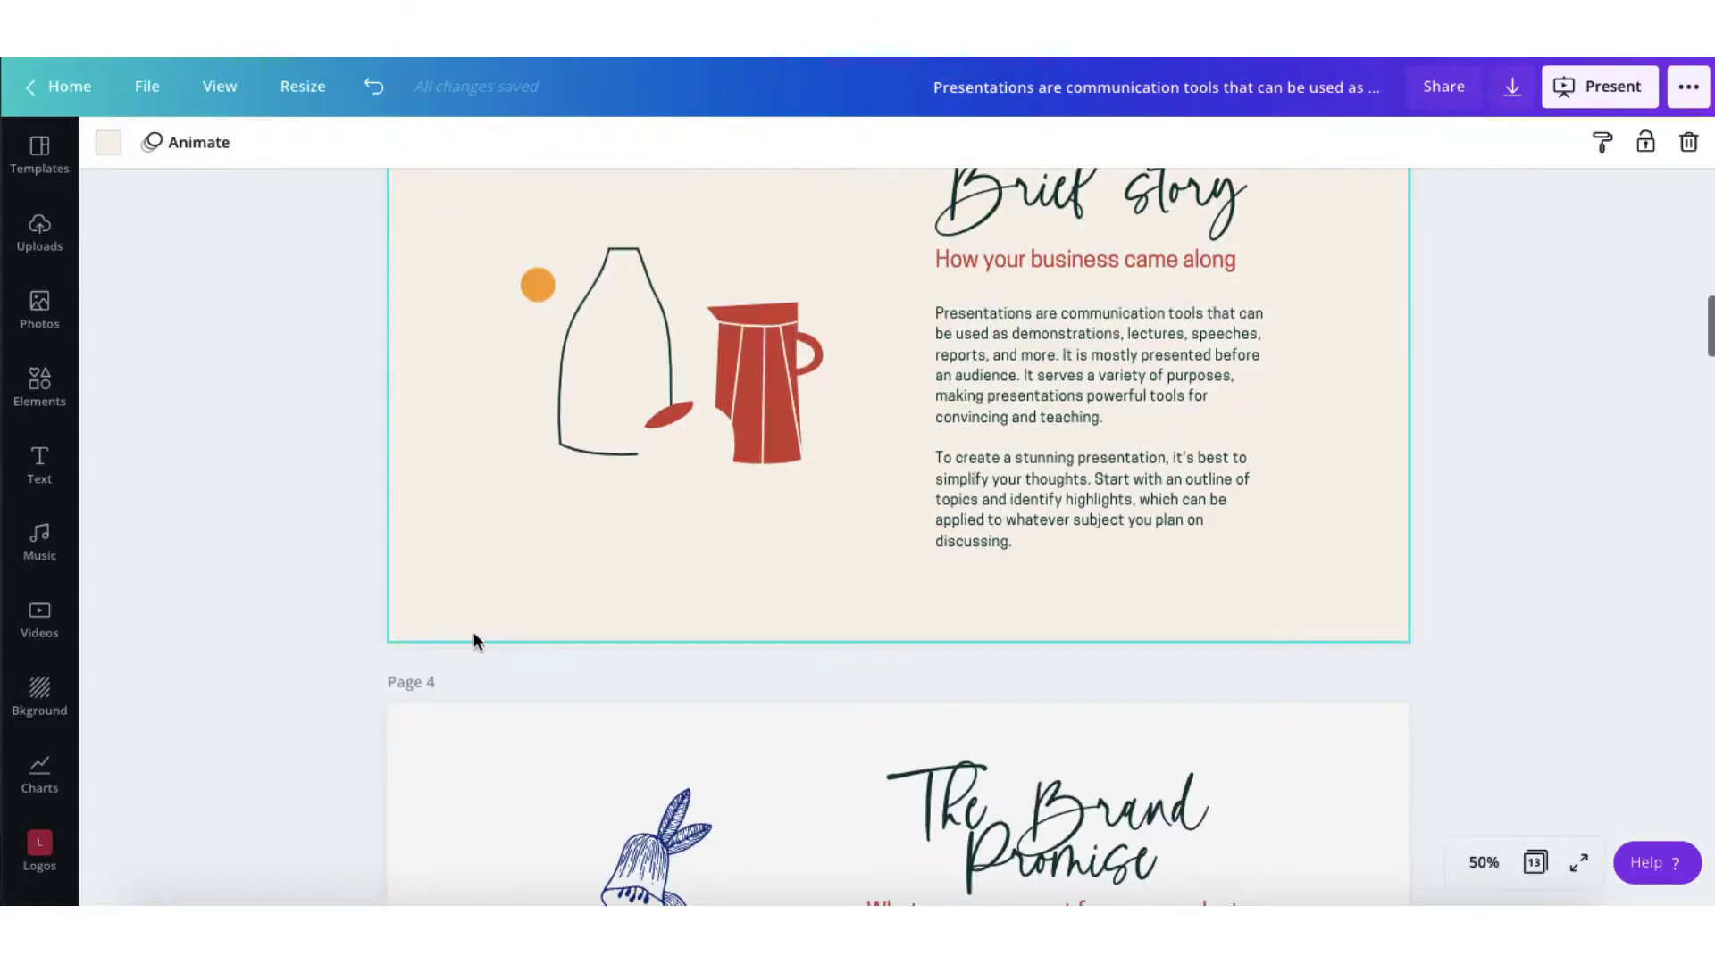
{"action": "scroll", "coordinate": [447, 426], "scroll_direction": "up", "scroll_amount": 1}
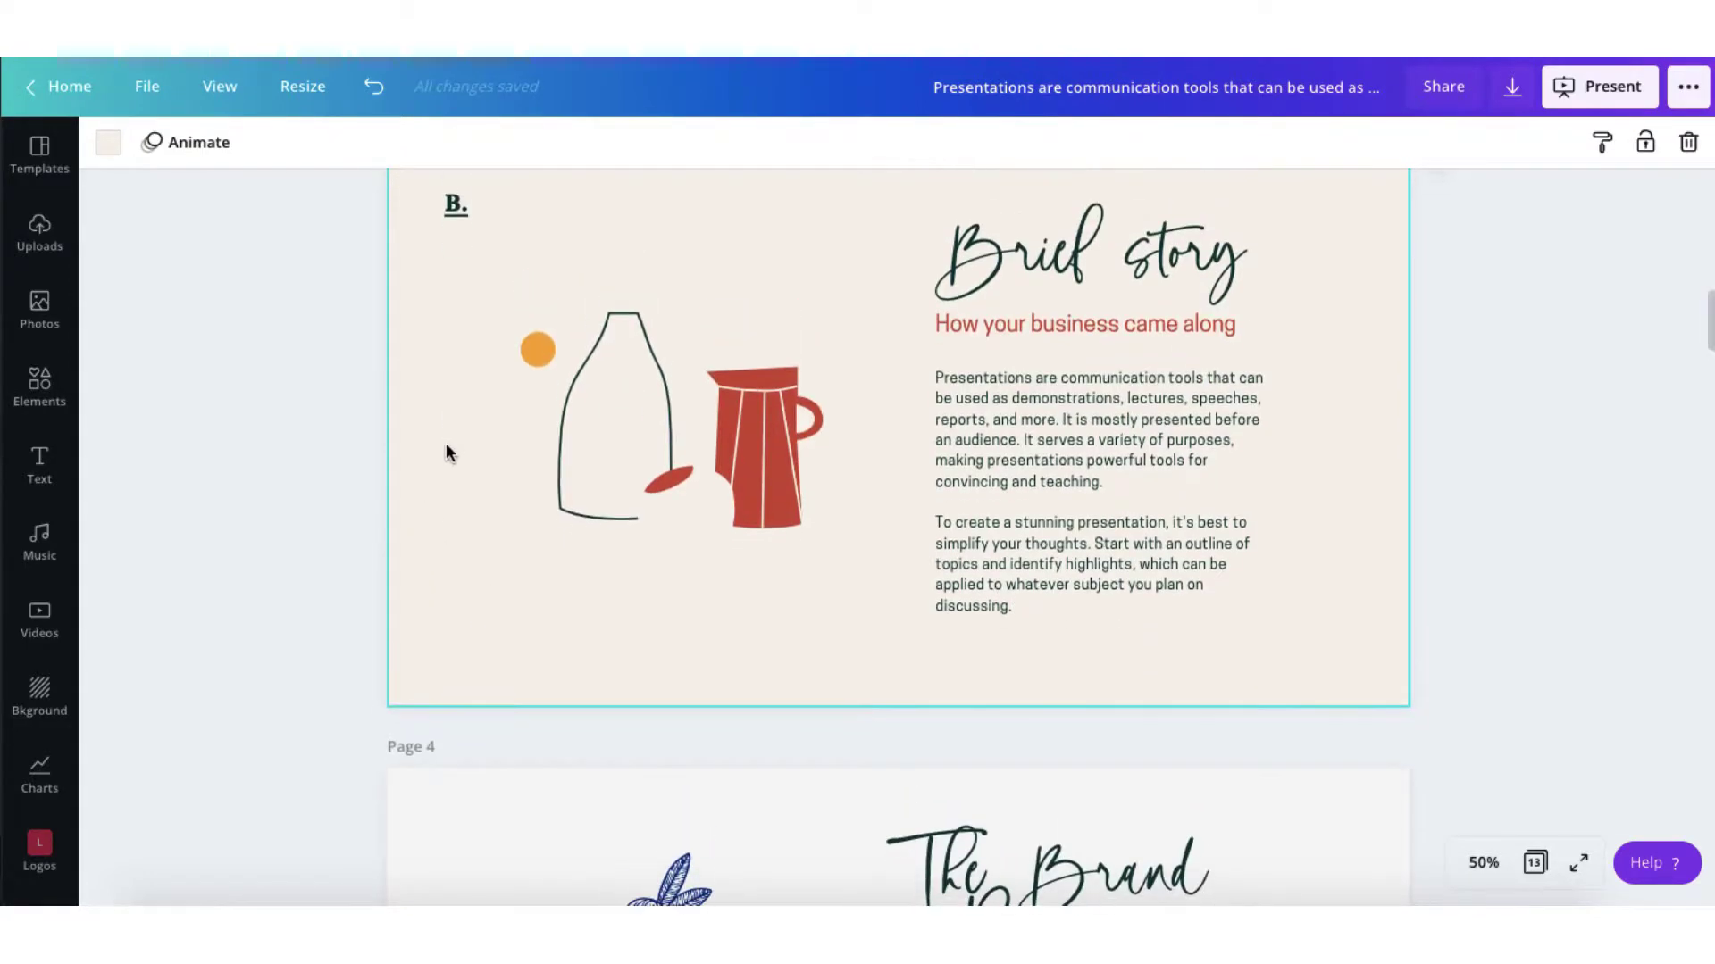
{"action": "left_click", "coordinate": [1602, 142]}
{"action": "scroll", "coordinate": [892, 480], "scroll_direction": "down", "scroll_amount": 3}
{"action": "left_click", "coordinate": [510, 558]}
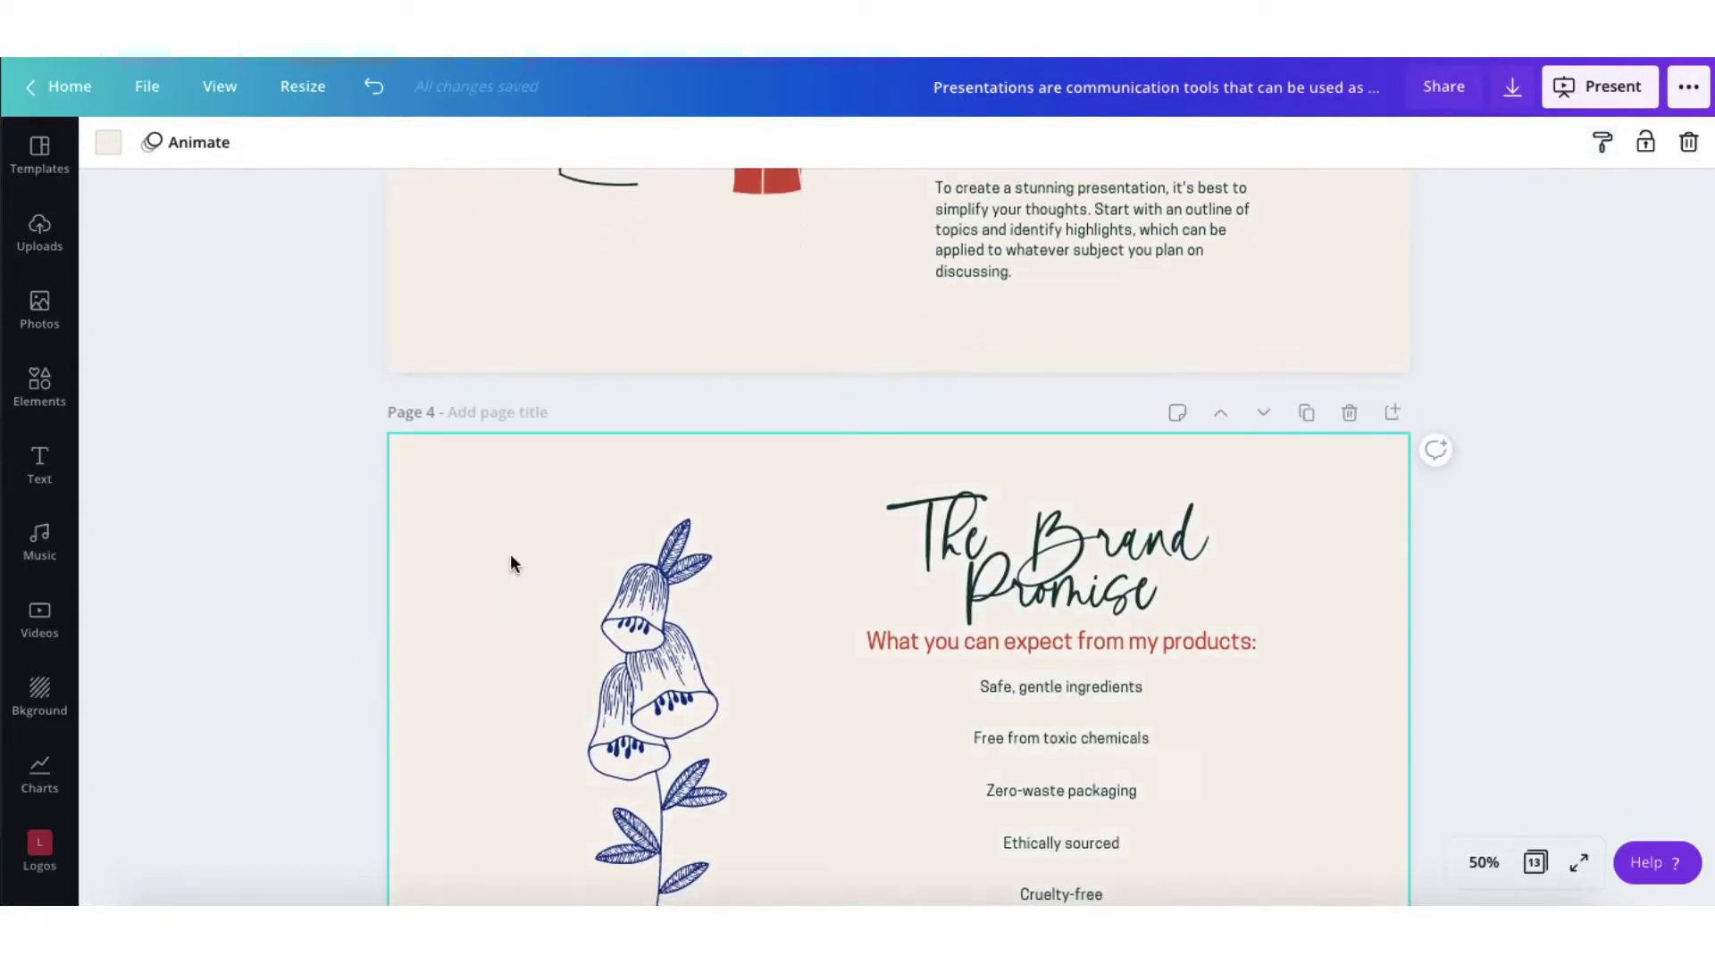
Remove page 4's flower drawing and paste in page 3's bottle and pitcher illustration.
{"action": "scroll", "coordinate": [511, 558], "scroll_direction": "down", "scroll_amount": 1}
{"action": "scroll", "coordinate": [511, 558], "scroll_direction": "up", "scroll_amount": 5}
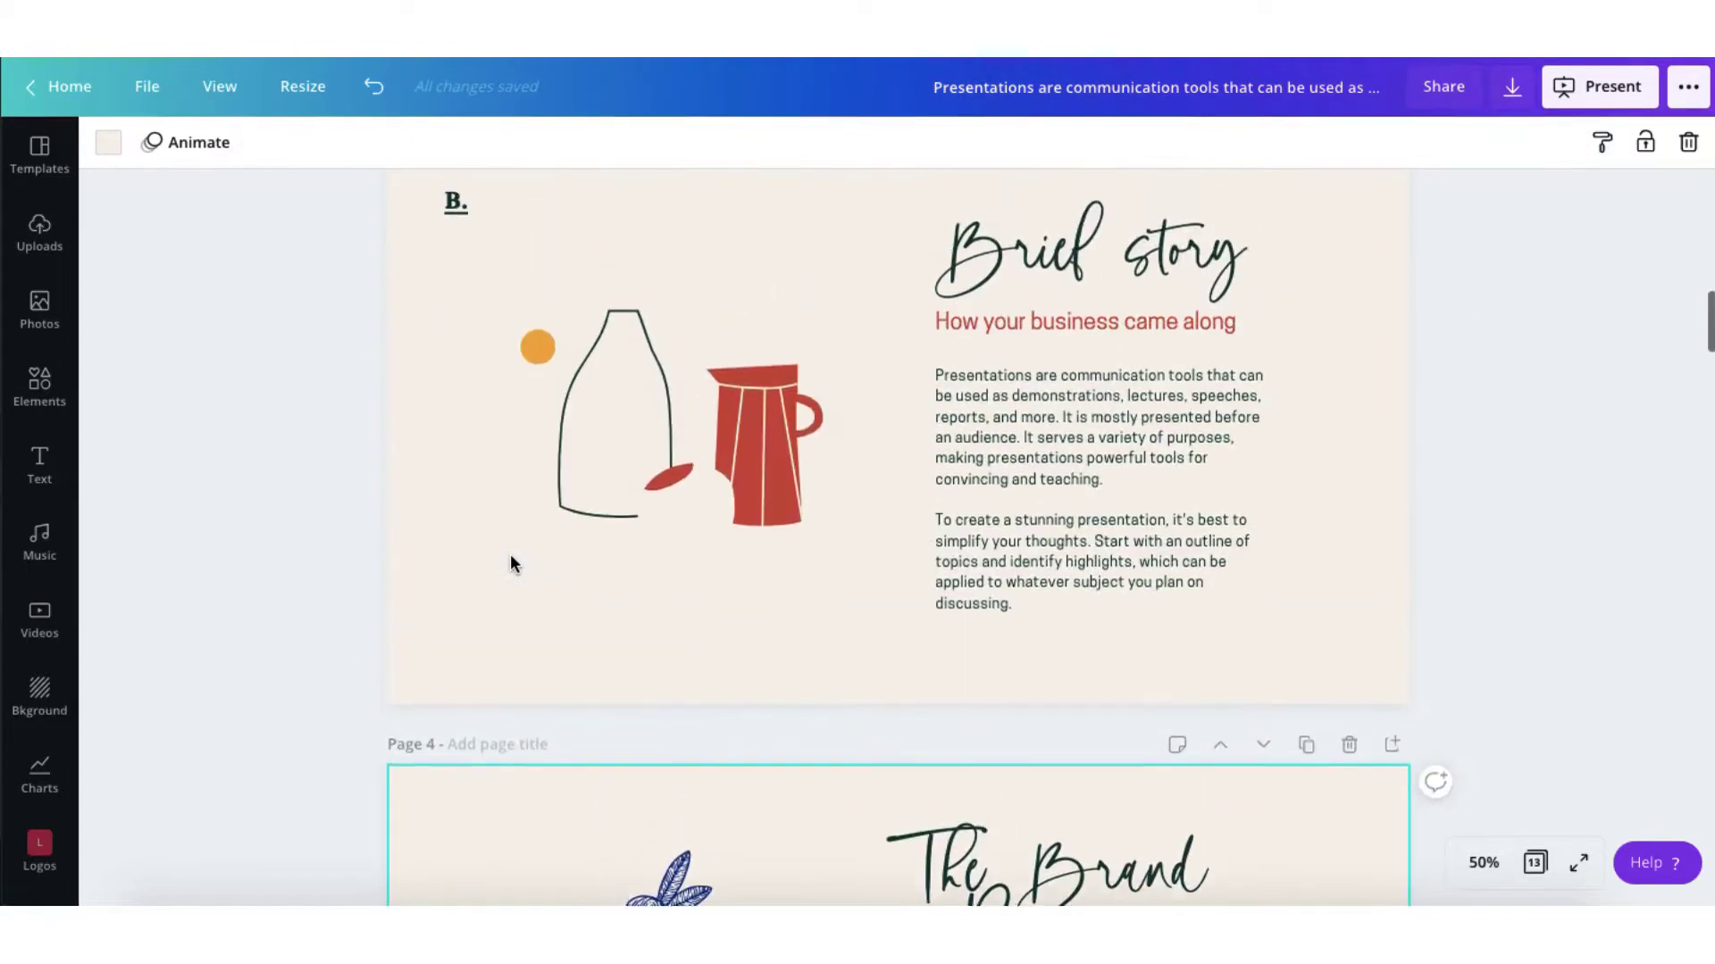
{"action": "scroll", "coordinate": [765, 459], "scroll_direction": "down", "scroll_amount": 6}
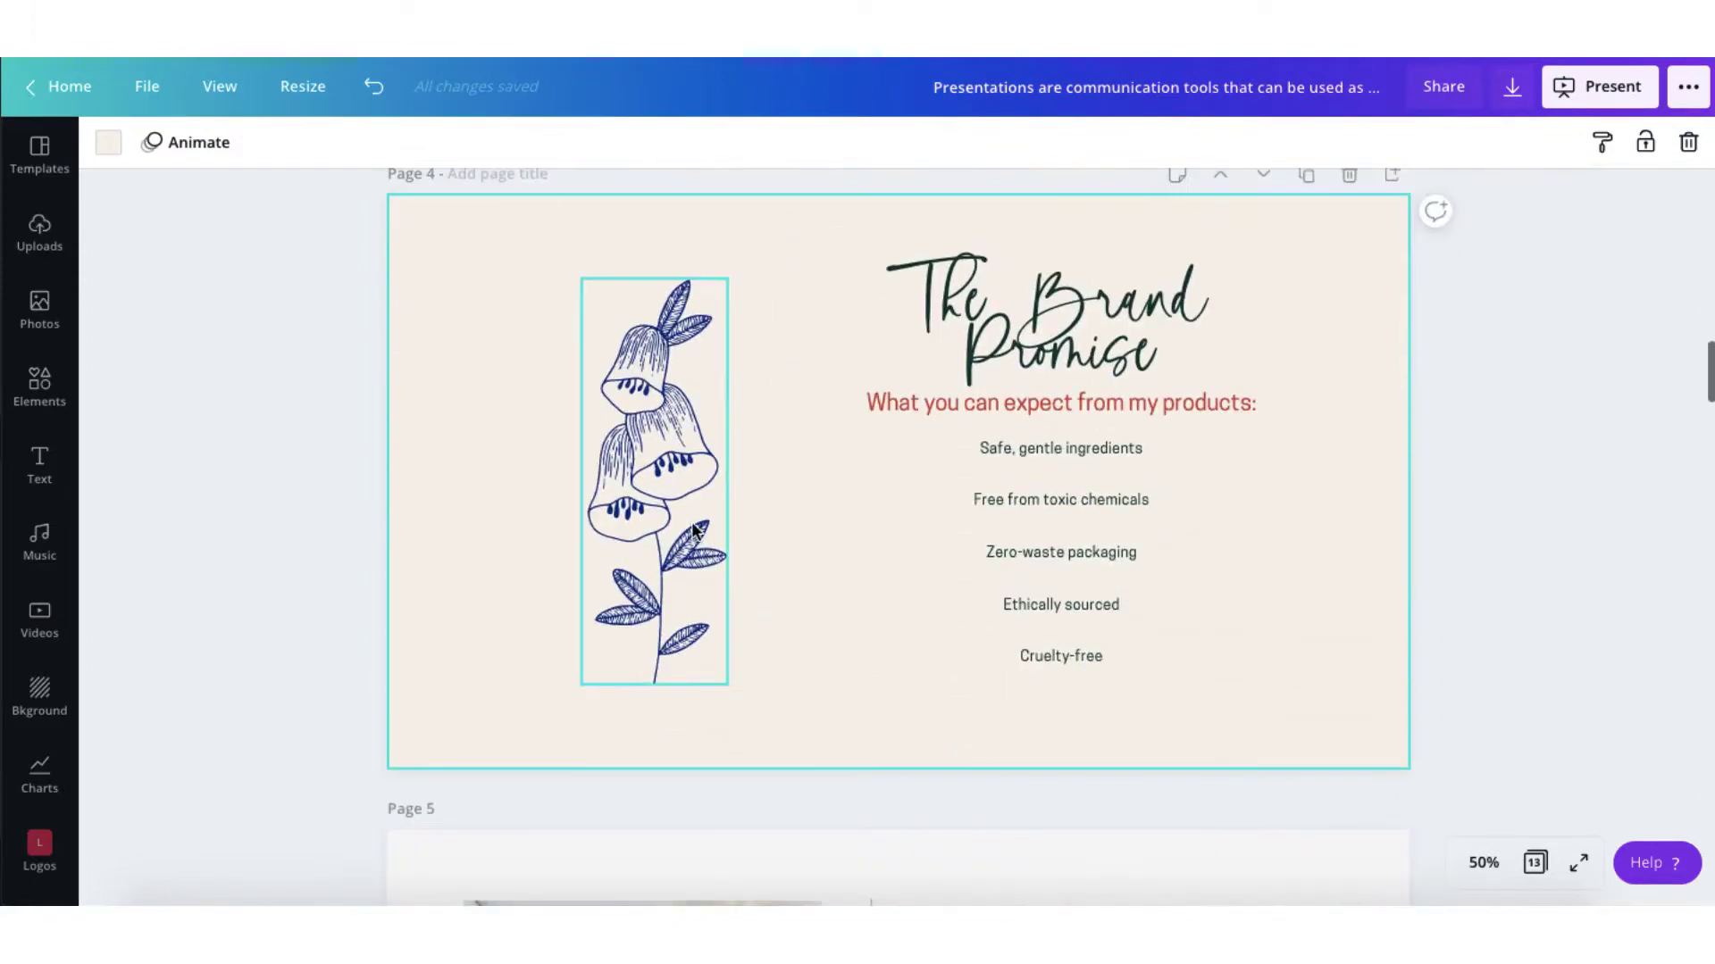
{"action": "left_click", "coordinate": [693, 529]}
{"action": "key", "text": "Escape"}
{"action": "scroll", "coordinate": [581, 402], "scroll_direction": "up", "scroll_amount": 6}
{"action": "left_click_drag", "start_coordinate": [468, 255], "coordinate": [851, 543]}
{"action": "scroll", "coordinate": [845, 543], "scroll_direction": "down", "scroll_amount": 5}
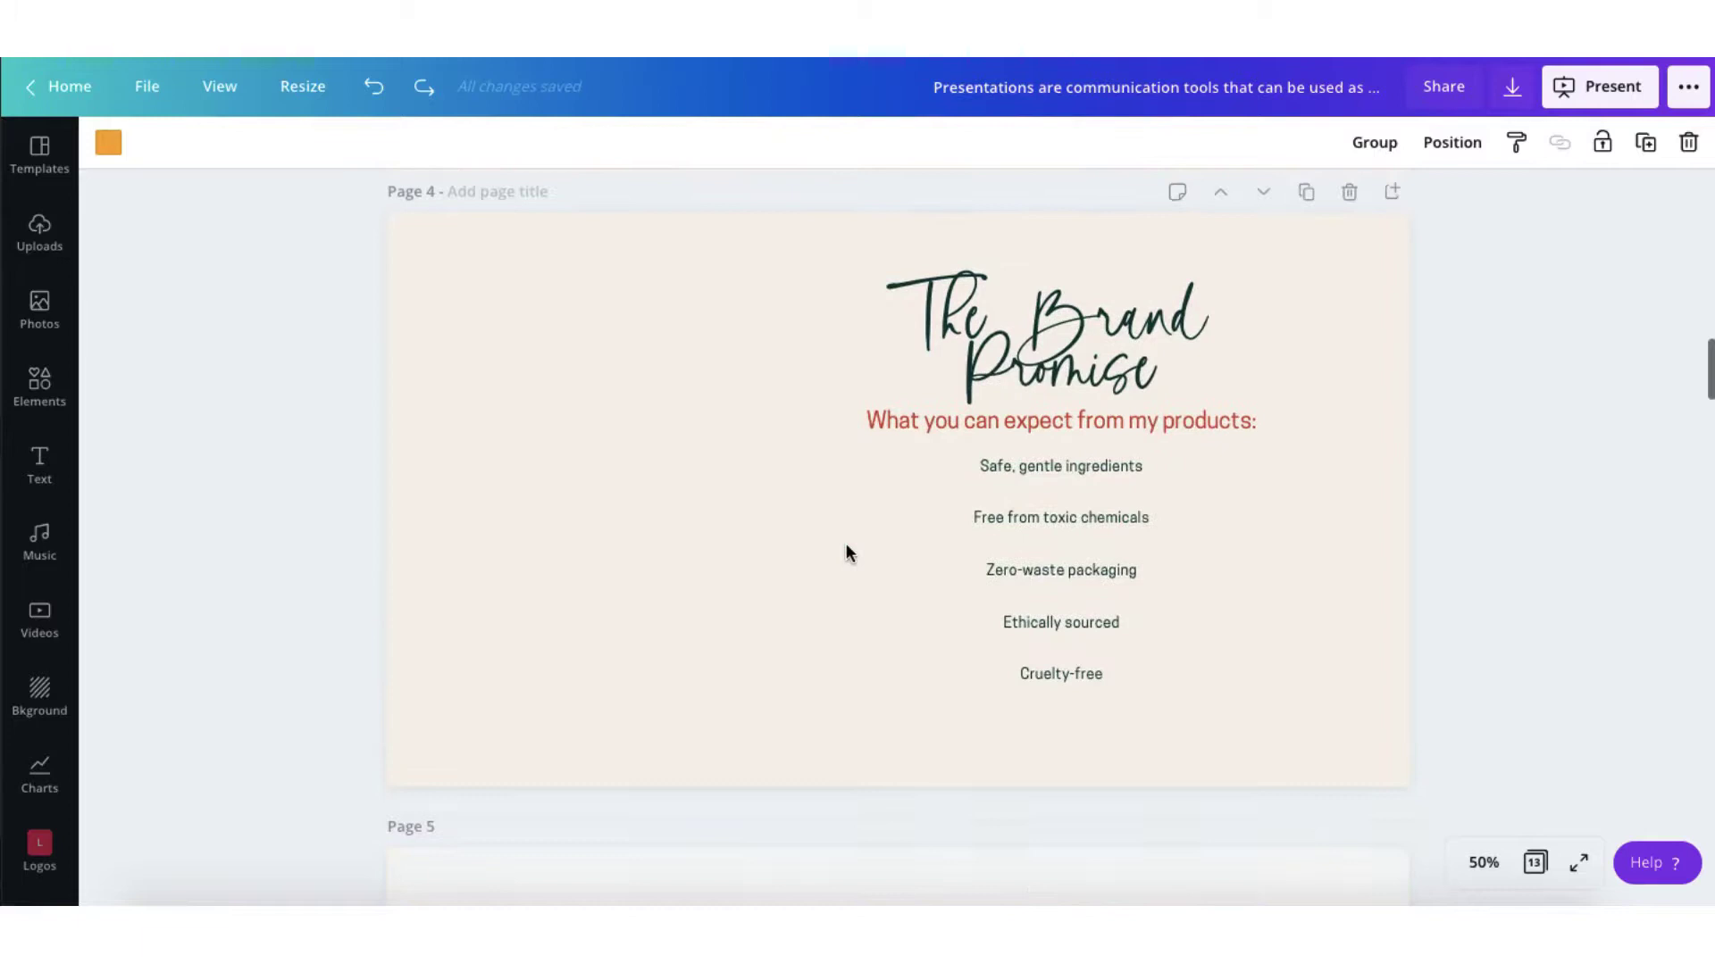
{"action": "left_click", "coordinate": [634, 516]}
{"action": "key", "text": "ctrl+v"}
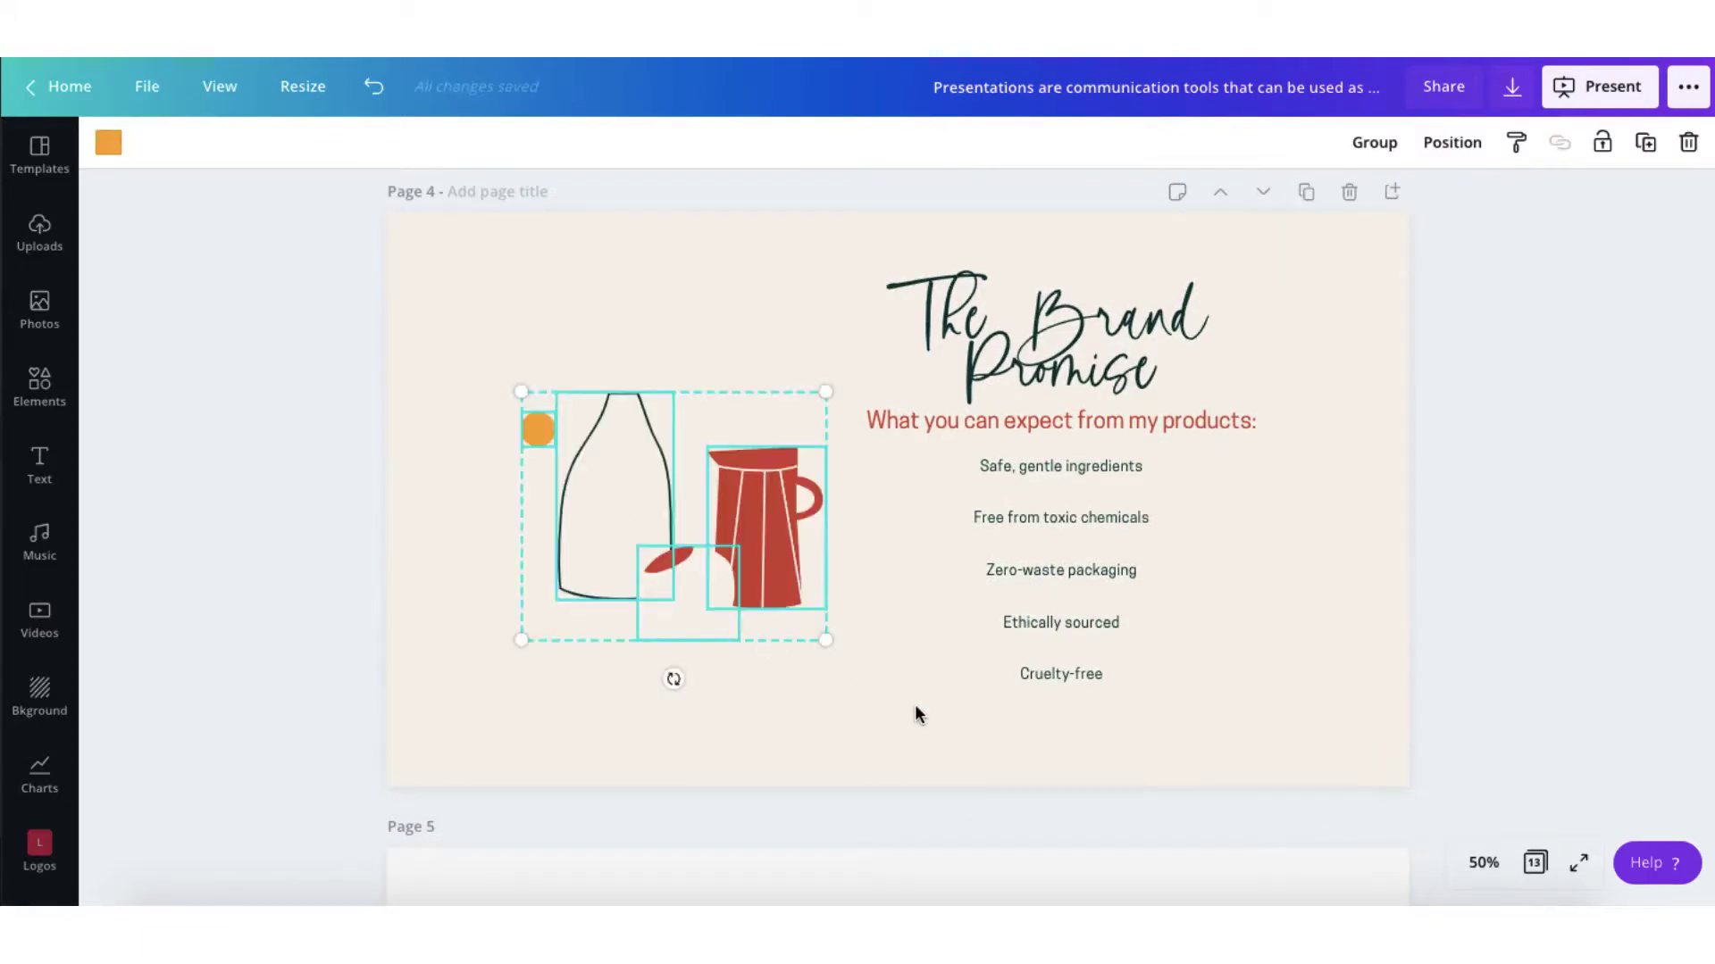
{"action": "left_click", "coordinate": [917, 712]}
{"action": "scroll", "coordinate": [1481, 558], "scroll_direction": "up", "scroll_amount": 5}
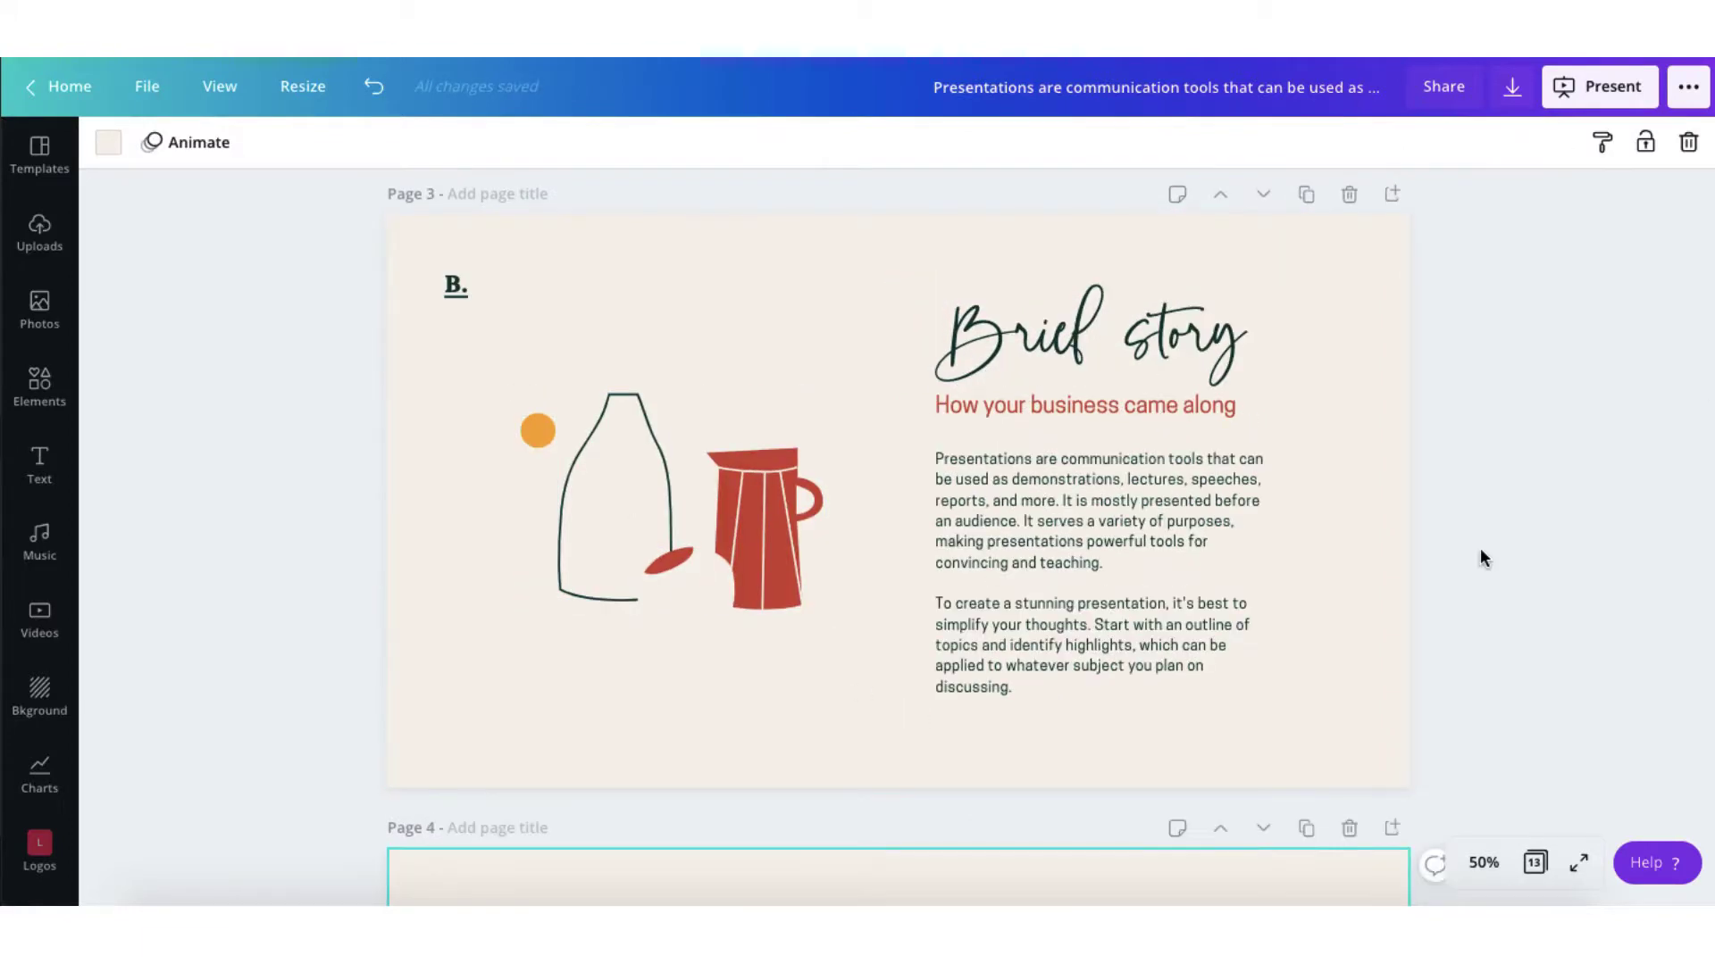
{"action": "scroll", "coordinate": [1480, 549], "scroll_direction": "down", "scroll_amount": 5}
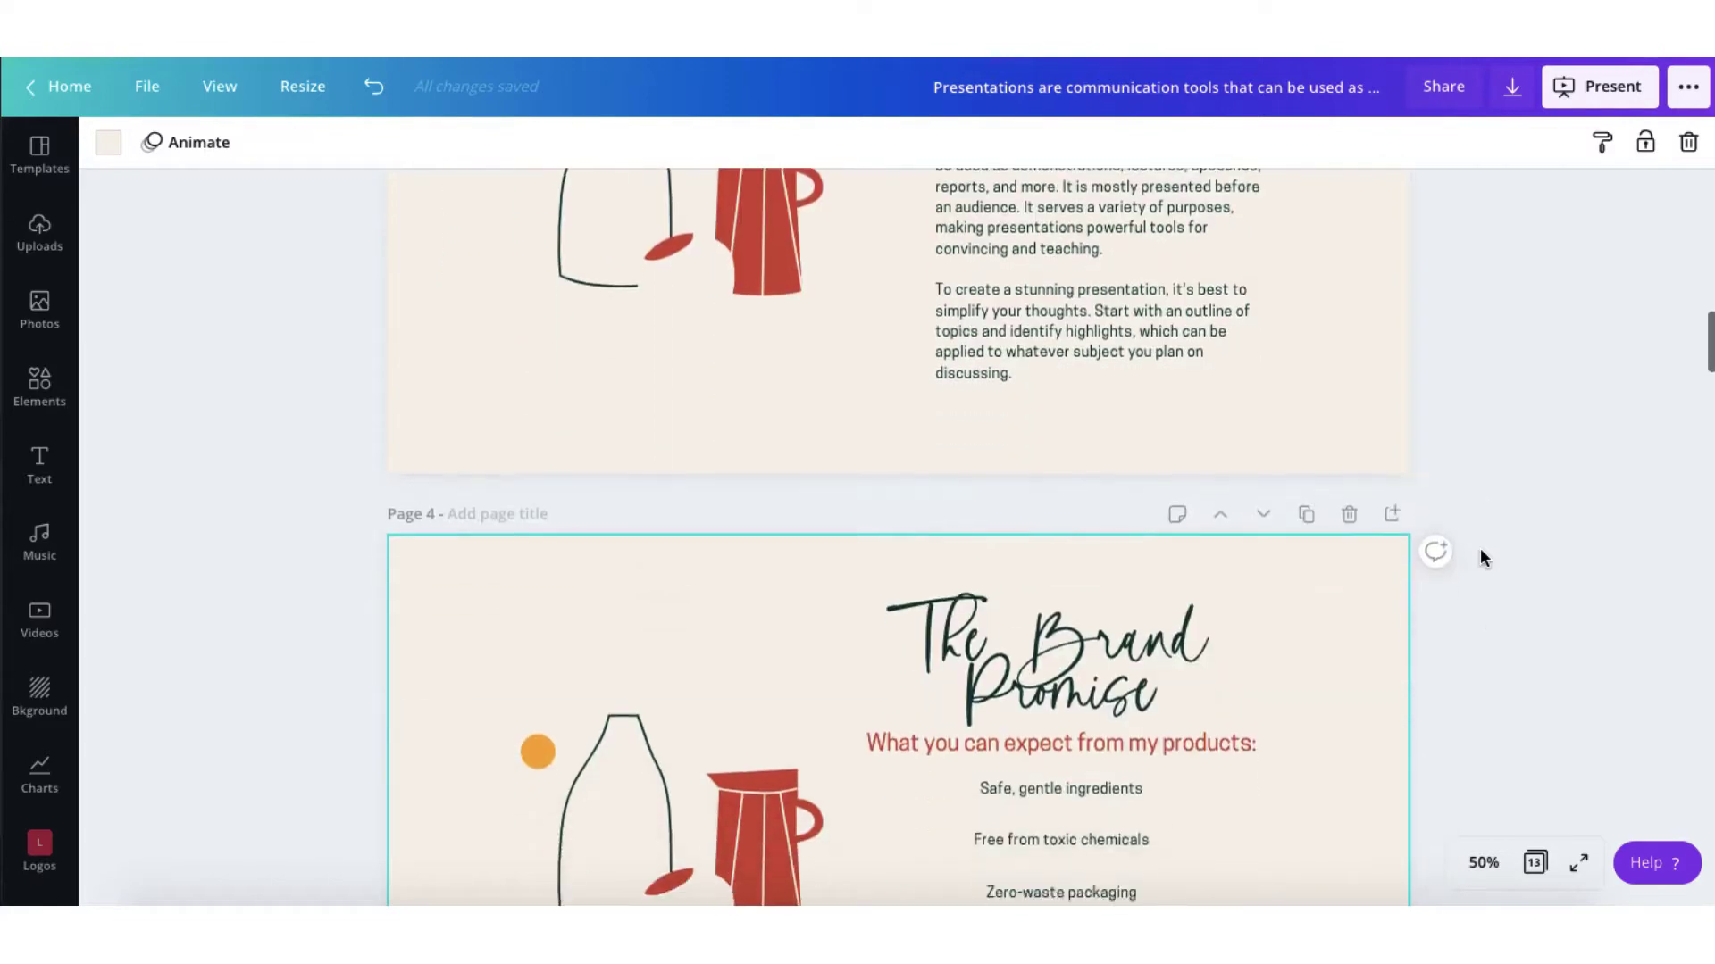